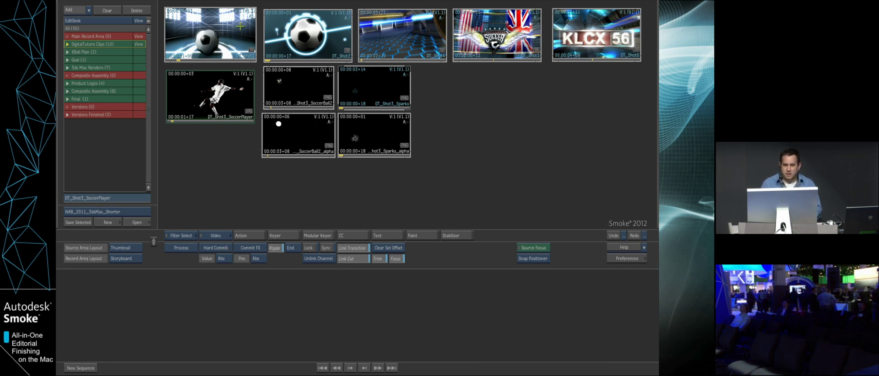
- Scrub through the DT_Shot1, DT_Shot2, DT_Shot4, DT_Shot5 and DT_Shot6 clips to preview their footage
left_click_drag(186, 56, 193, 55)
left_click_drag(275, 54, 280, 54)
left_click_drag(367, 55, 374, 55)
left_click_drag(466, 56, 476, 55)
left_click_drag(560, 55, 553, 46)
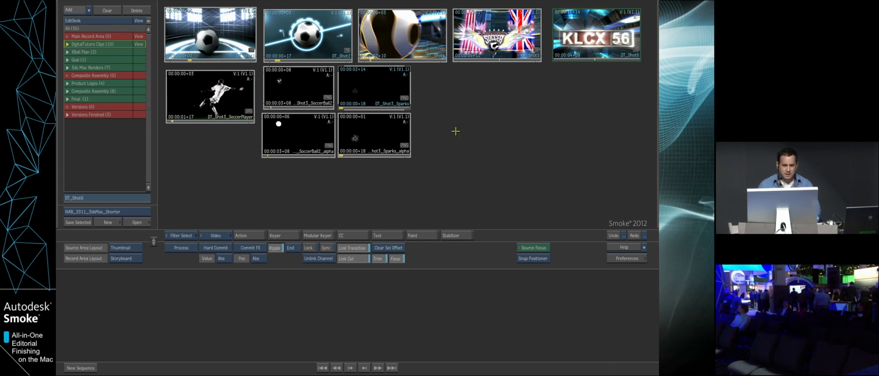
- Move the DT_Shot1 and DT_Shot2 clips around the desktop and return them to their row
mouse_move(203, 41)
left_mouse_down()
mouse_move(519, 126)
mouse_move(202, 50)
left_mouse_up()
mouse_move(288, 20)
left_mouse_down()
mouse_move(289, 51)
mouse_move(305, 38)
mouse_move(279, 21)
left_mouse_up()
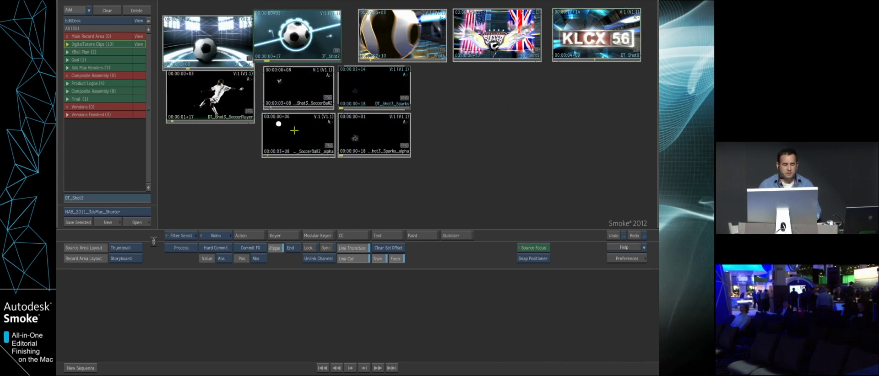
left_click_drag(294, 42, 303, 44)
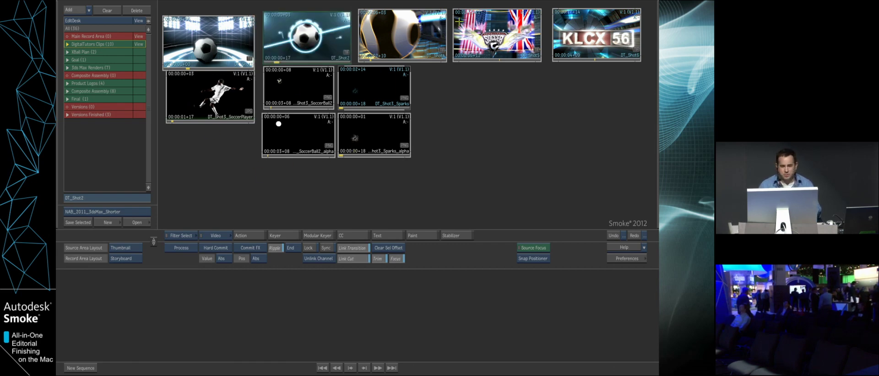
mouse_move(187, 57)
left_mouse_down()
mouse_move(299, 165)
mouse_move(181, 68)
mouse_move(192, 46)
left_mouse_up()
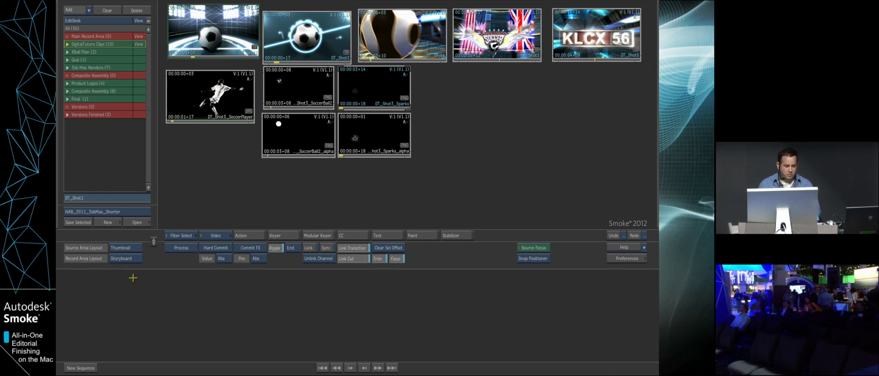
- Assemble DT_Shot1, DT_Shot2, DT_Shot4, DT_Shot5 and DT_Shot6 in that order as a storyboard sequence in the record area
left_click_drag(212, 28, 339, 318)
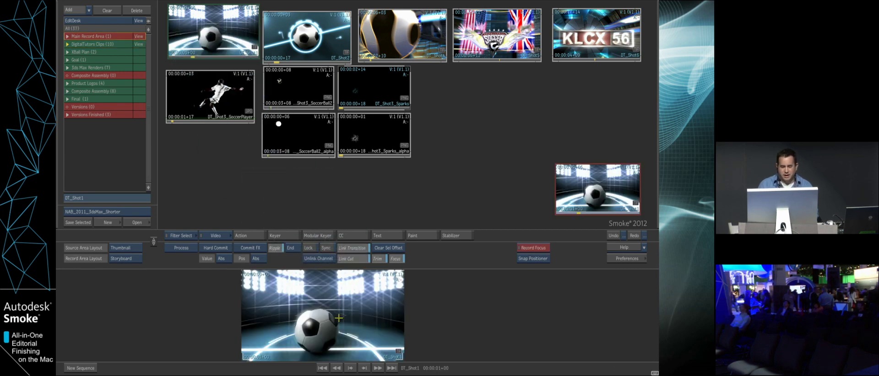
left_click_drag(297, 37, 387, 297)
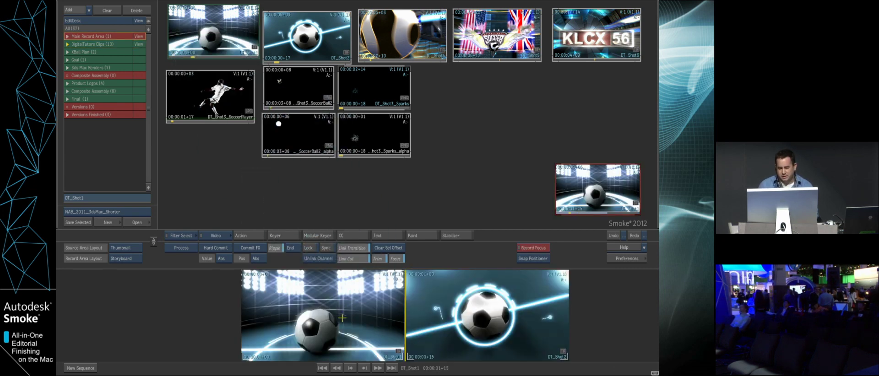
left_click_drag(398, 37, 426, 297)
left_click_drag(477, 33, 576, 306)
left_click_drag(576, 55, 548, 307)
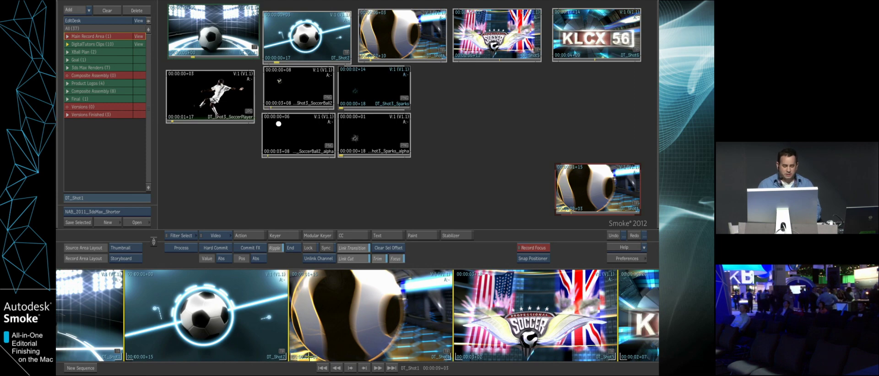
- Insert the DT_Shot3_SoccerPlayer clip between DT_Shot2 and DT_Shot4 in the storyboard
left_click_drag(310, 357, 339, 351)
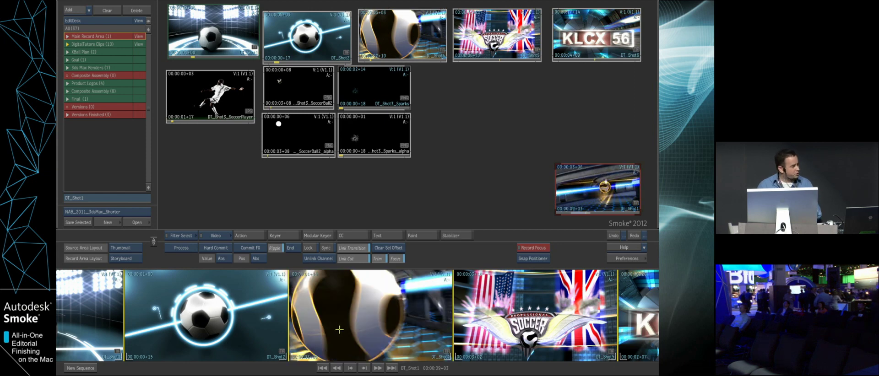
left_click_drag(389, 326, 287, 342)
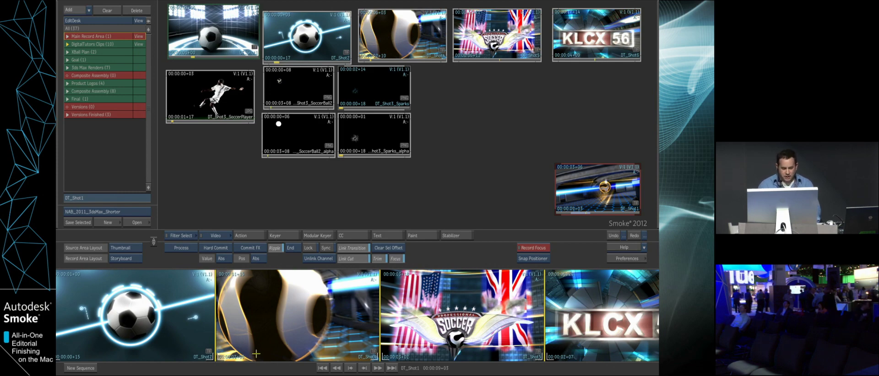
left_click_drag(313, 320, 447, 321)
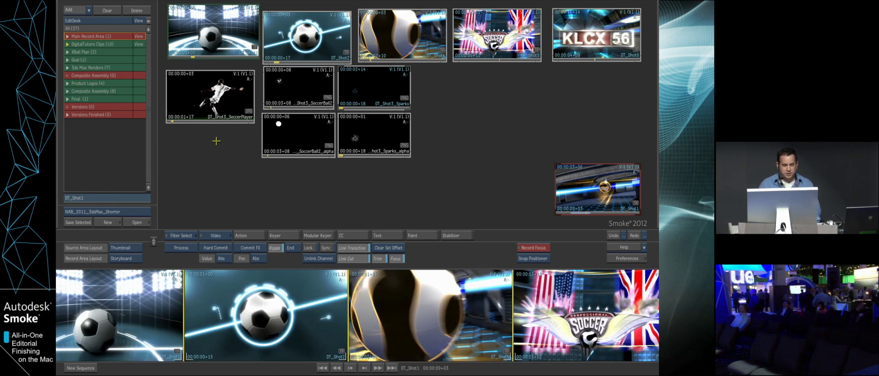
left_click_drag(209, 87, 317, 316)
left_click_drag(410, 318, 296, 355)
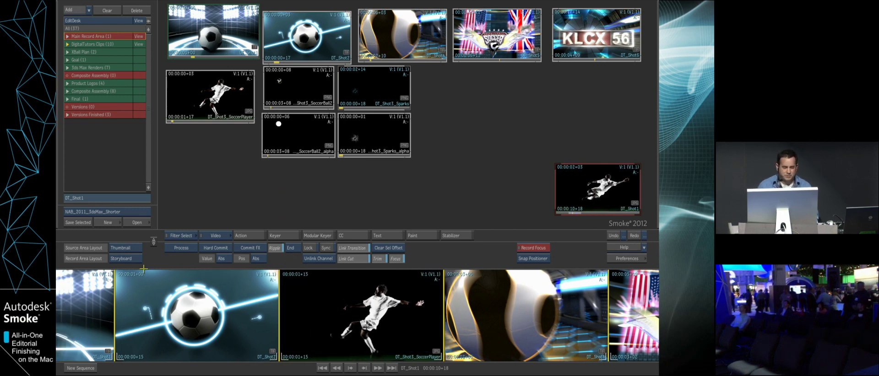
- Display the record area as a timeline and the source area as the Src/Rec player
left_click_drag(124, 259, 129, 216)
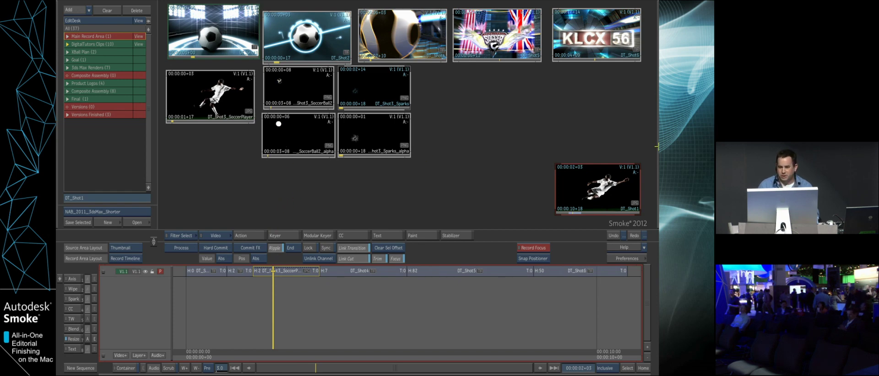
left_click(125, 248)
left_click(137, 247)
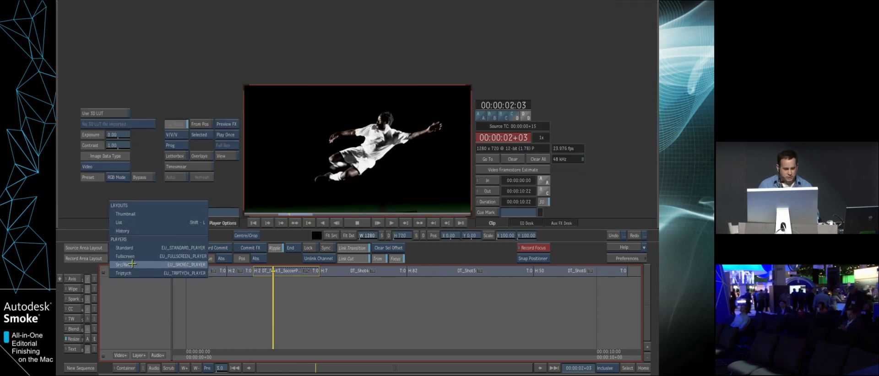
left_click(133, 264)
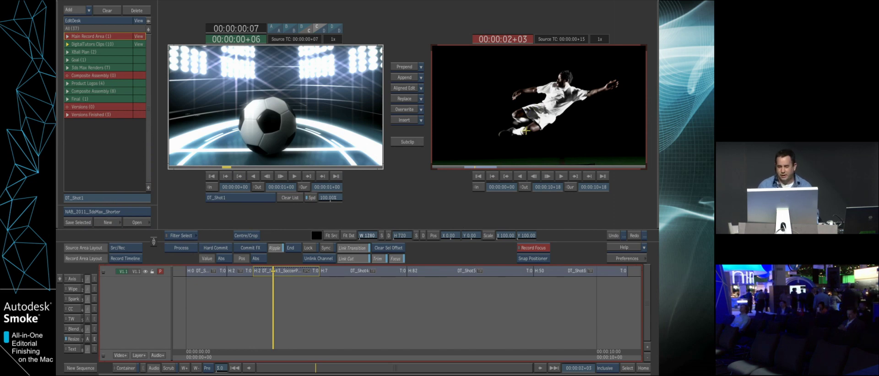
- Load the DT_Shot3_SoccerBall2 clip into the source viewer
key("Escape")
left_click(281, 81)
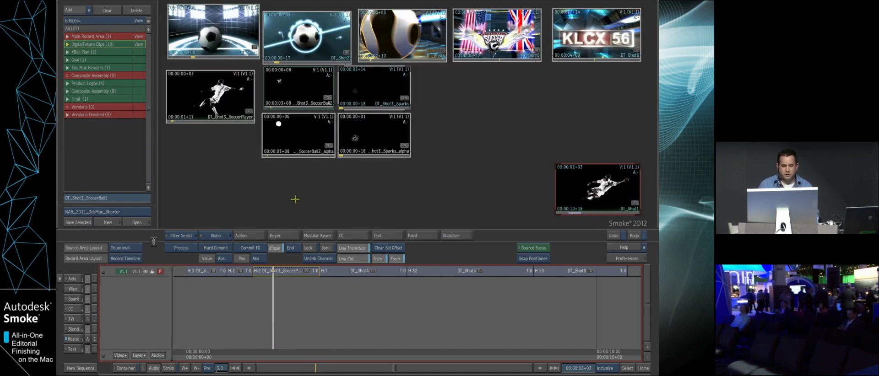
key("Escape")
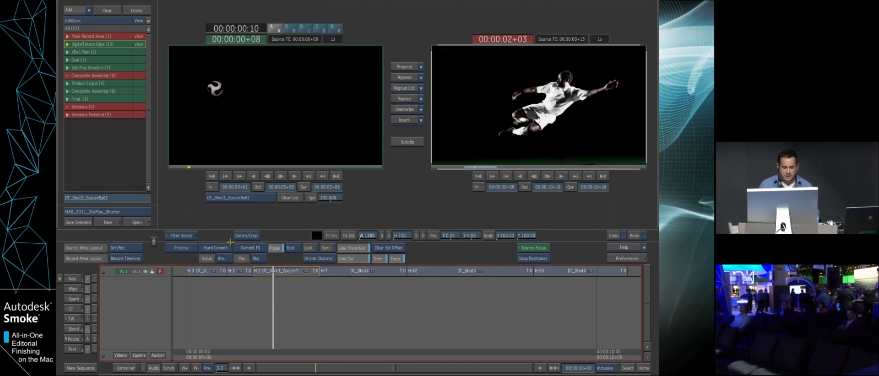
- Add a layer and place the soccer ball clip on it with an Aligned Edit, matching source frame 00:00:00+13 to record frame 00:00:02+14
left_click(137, 356)
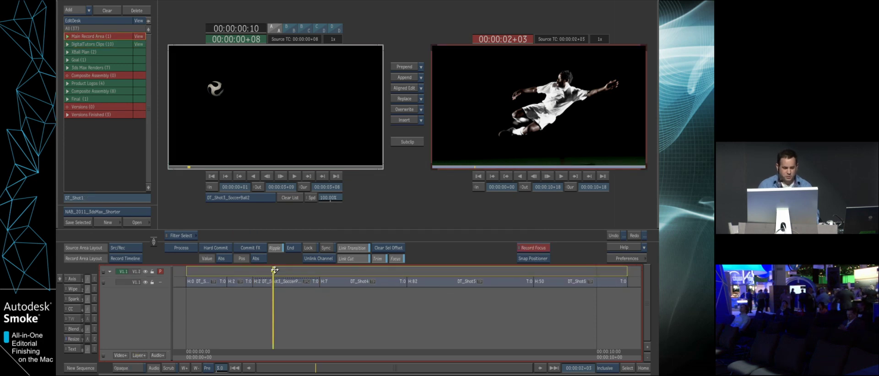
left_click_drag(189, 167, 202, 168)
mouse_move(474, 166)
left_mouse_down()
mouse_move(455, 167)
mouse_move(489, 167)
left_mouse_up()
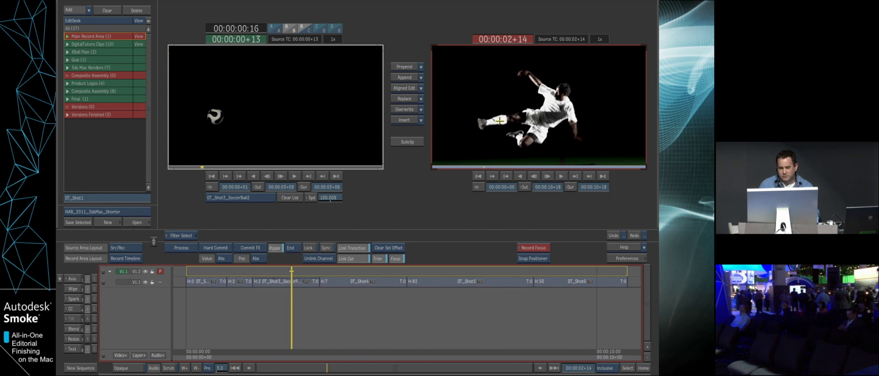
left_click(407, 89)
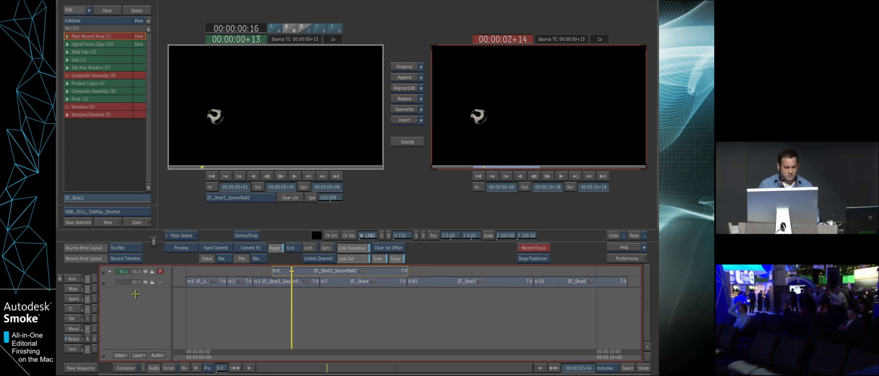
- Add an Axis effect to the soccer ball segment, using the SoccerBall2_alpha clip as its matte
left_click(74, 278)
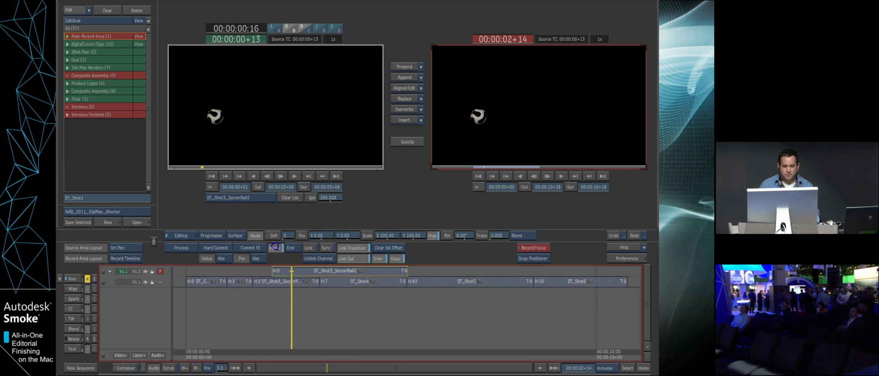
left_click(276, 125)
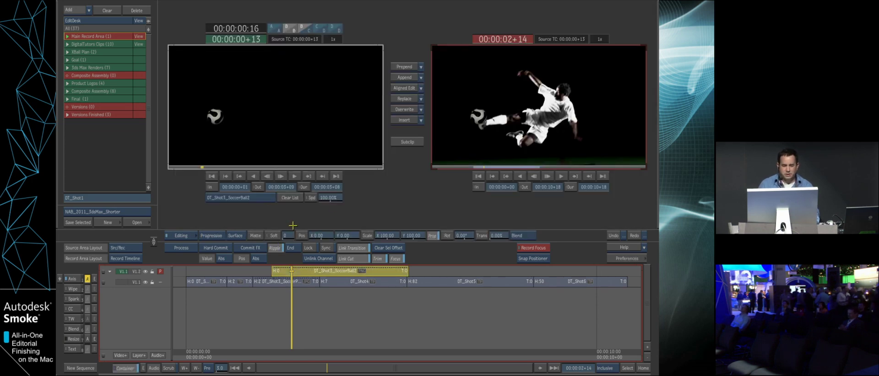
- Cut the soccer ball segment at 00:00:03+06, where DT_Shot4 begins, and remove the part after the cut
left_click_drag(276, 292, 320, 300)
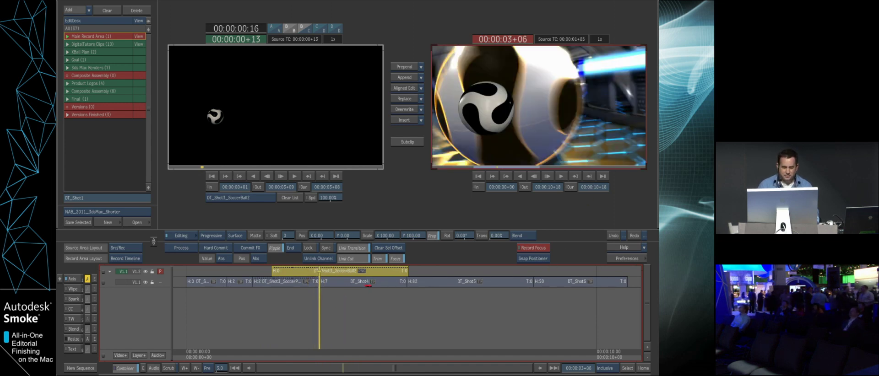
key("ctrl+b")
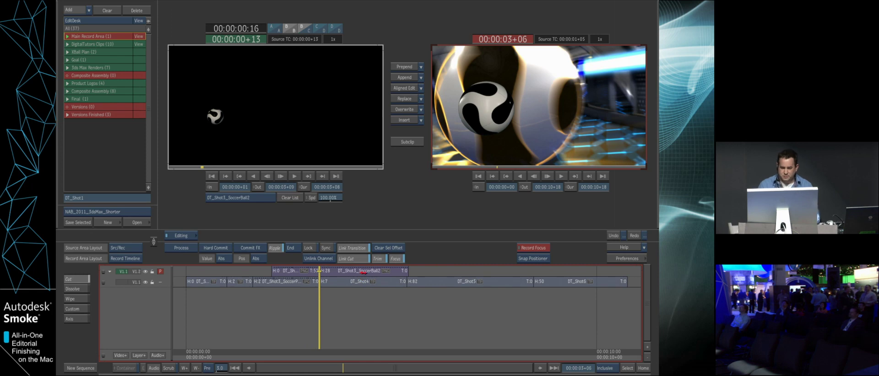
left_click_drag(364, 272, 375, 375)
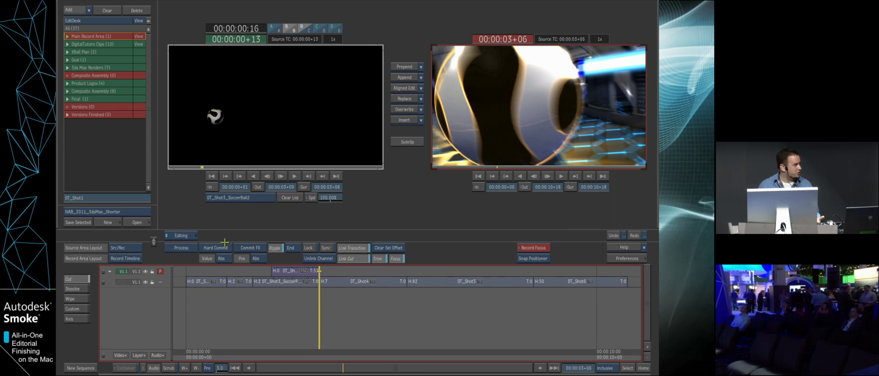
- Park the timeline at 00:00:02+02 and load the DT_Shot3_Sparks clip into the source viewer
left_click_drag(248, 332, 273, 306)
key("t")
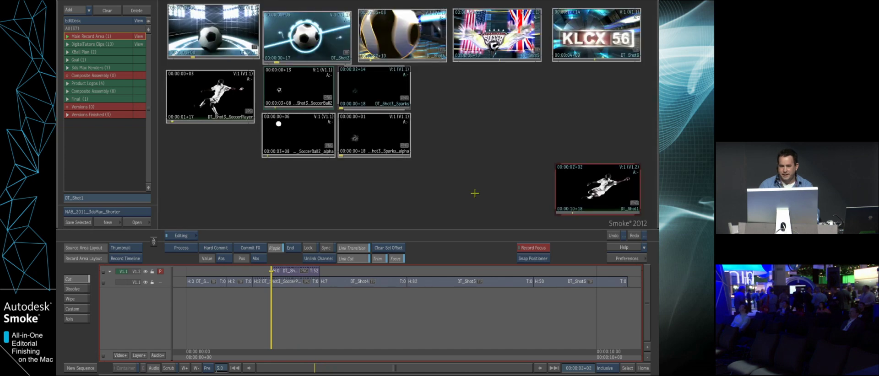
double_click(358, 78)
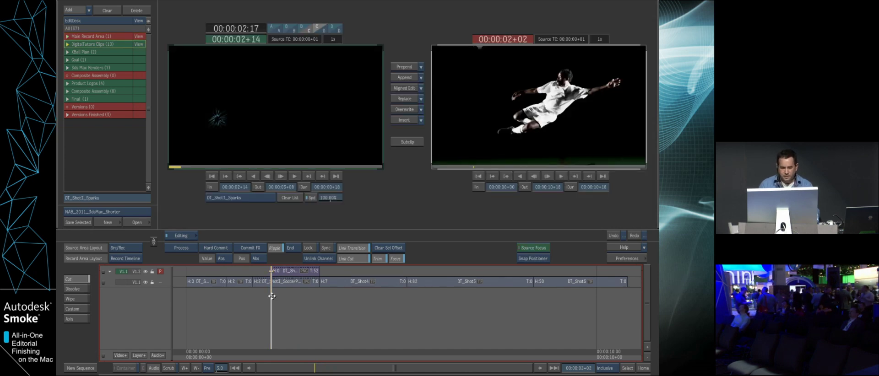
- Add a layer above the soccer ball and edit the sparks clip into it at 00:00:02+15, where the foot meets the ball
left_click_drag(282, 300, 294, 297)
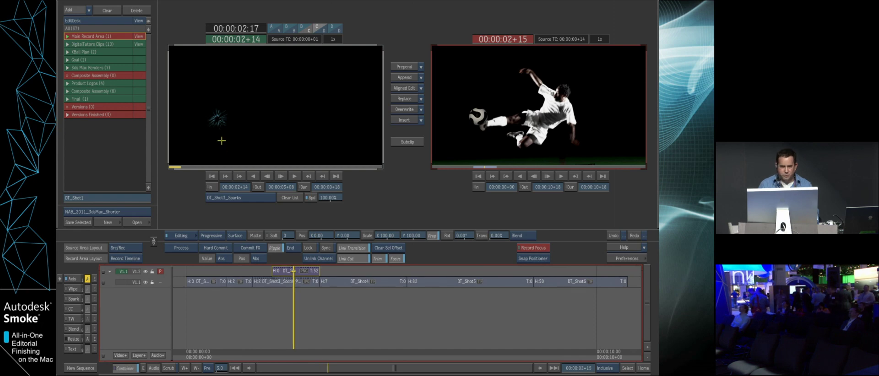
left_click(139, 356)
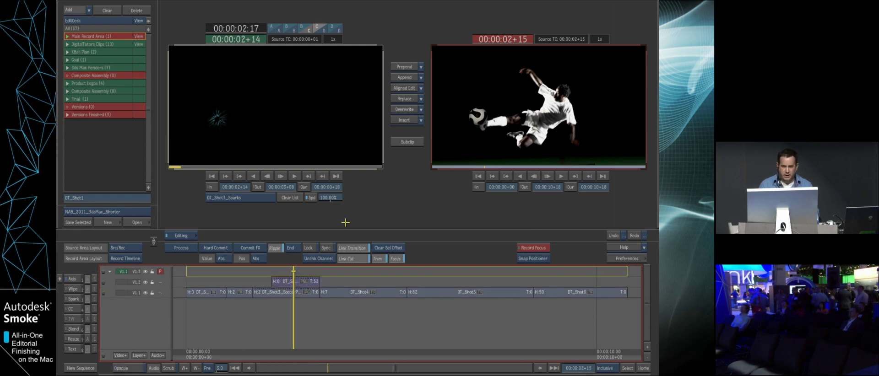
left_click(409, 120)
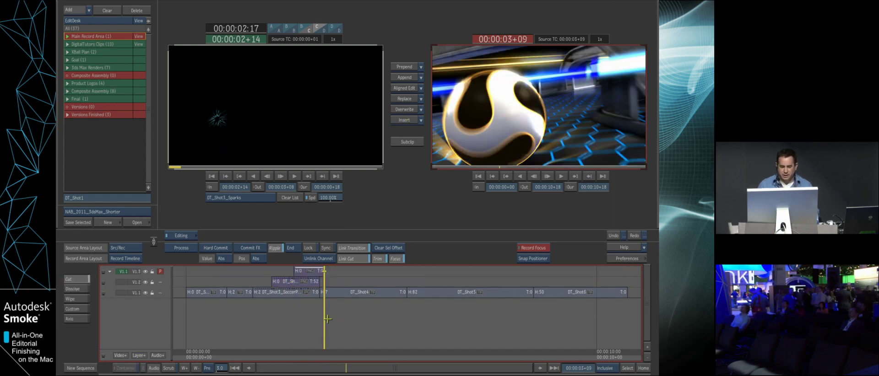
- Scrub through DT_Shot4, park at 00:00:04+18 and add another empty layer on top of the timeline
left_click_drag(287, 314, 363, 320)
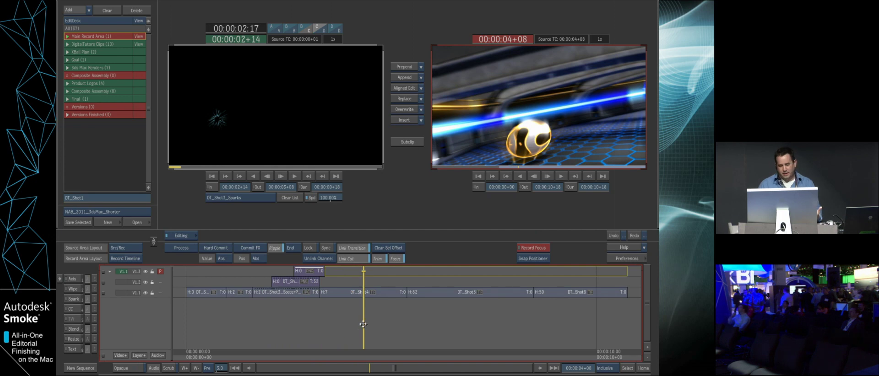
left_click_drag(361, 322, 396, 328)
left_click_drag(426, 324, 382, 307)
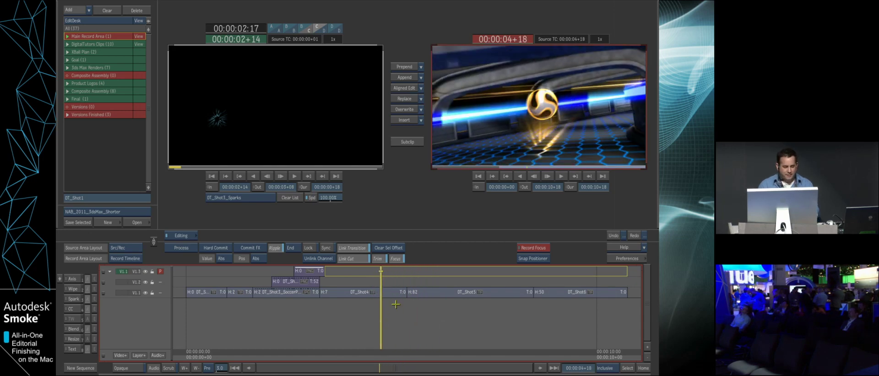
left_click(138, 356)
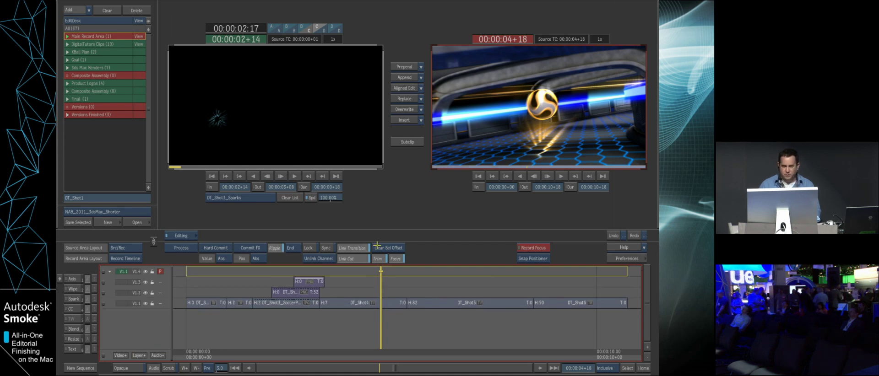
- Create a white colour source clip with a duration of 10 frames and place it on the desktop below the other clips
key("t")
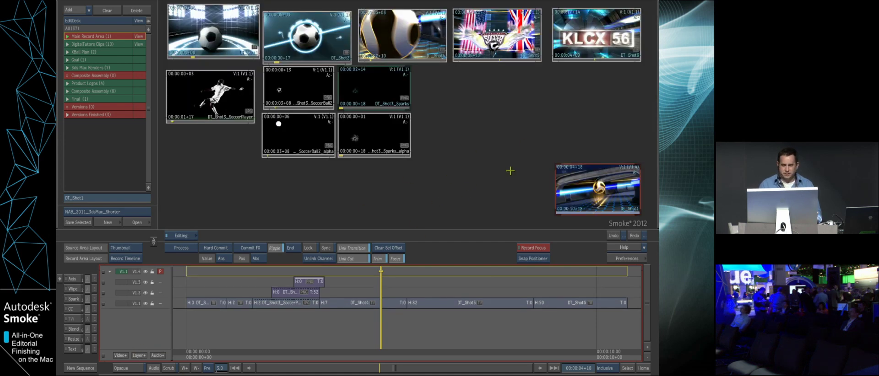
left_click(196, 236)
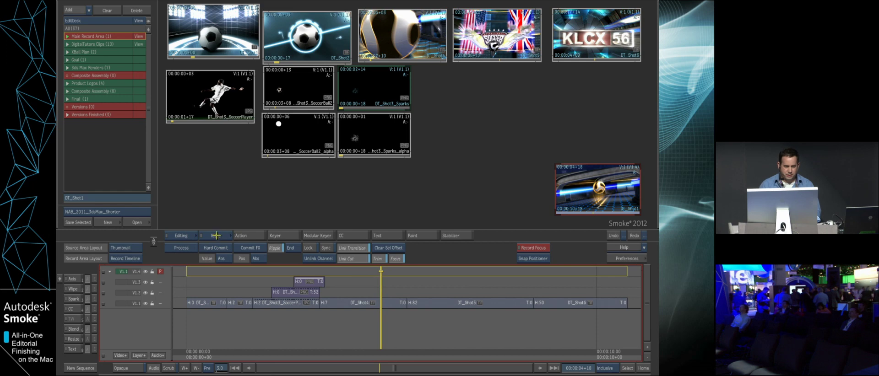
left_click(215, 236)
left_click(180, 259)
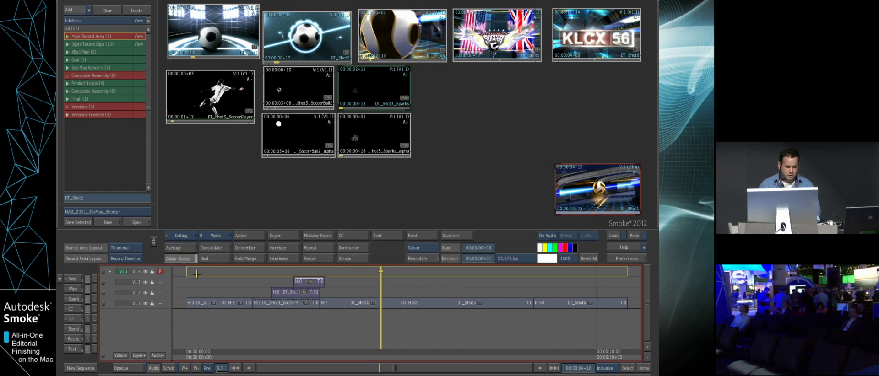
left_click(472, 262)
type("10")
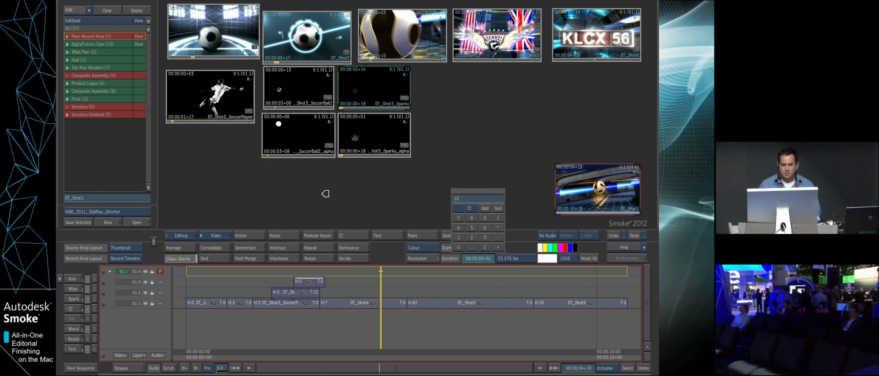
key("Return")
left_click(349, 193)
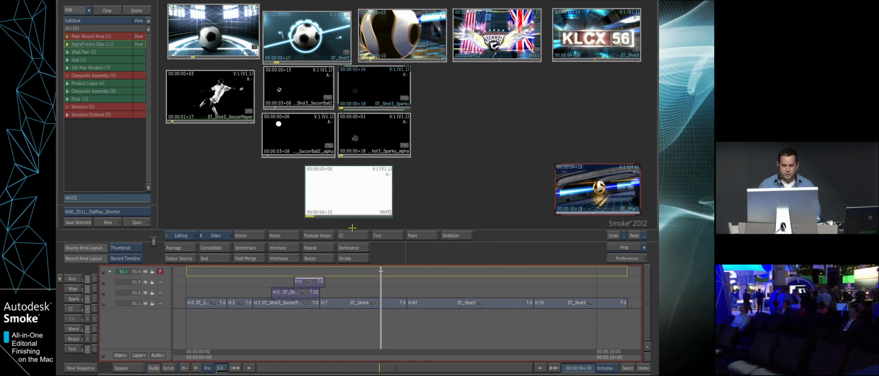
- Park the timeline at 00:00:05+09, where DT_Shot5 begins, and edit the white clip into the top layer there
left_click(349, 193)
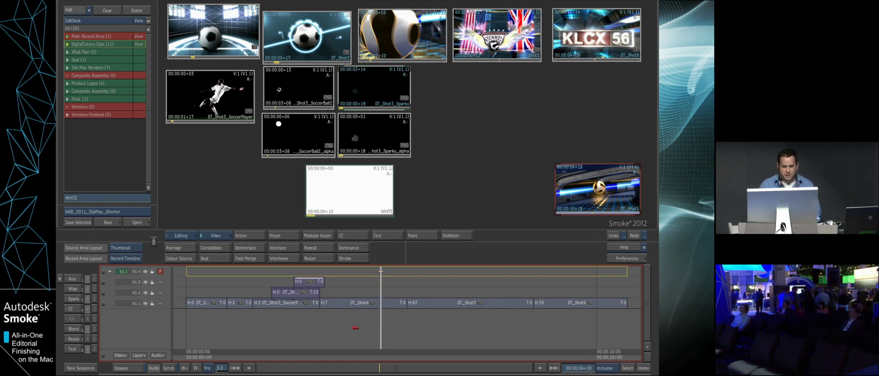
key("Escape")
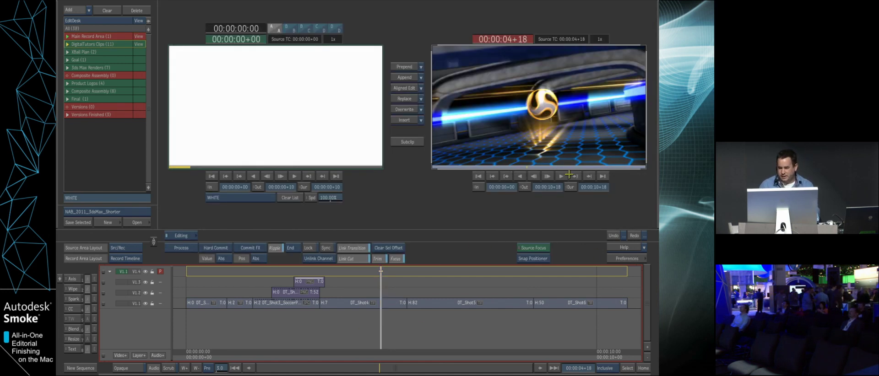
left_click(587, 175)
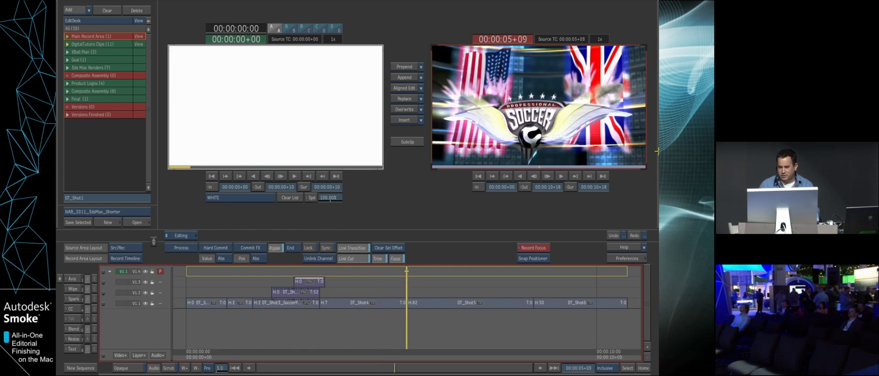
key("Escape")
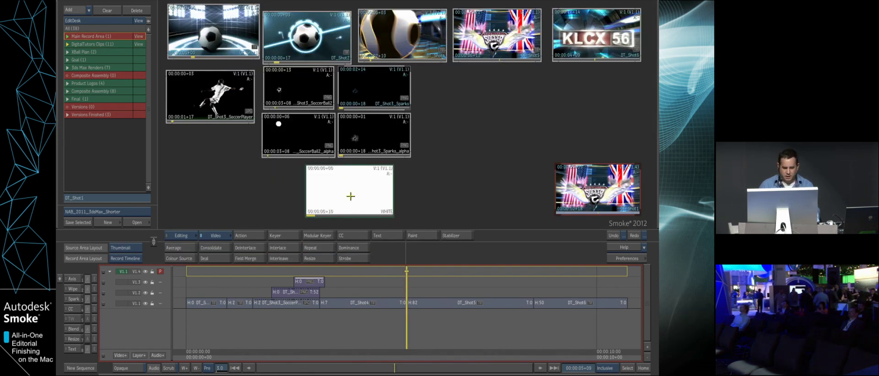
left_click_drag(349, 190, 414, 275)
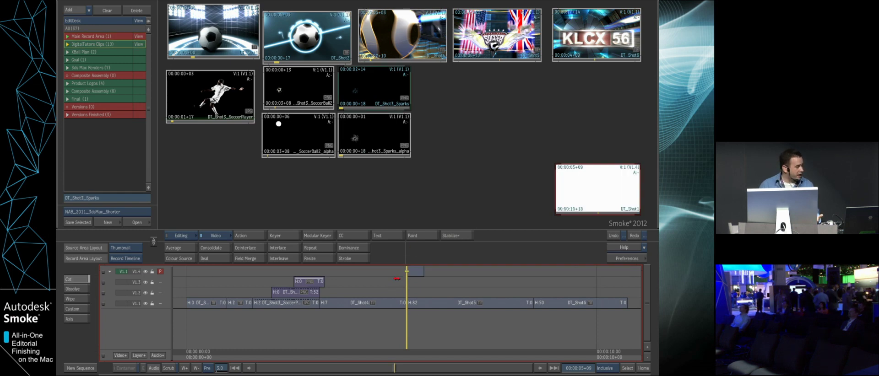
- Change the source area layout to Standard and add an Axis effect to the white clip, with transparency at 0% near its start
key("Escape")
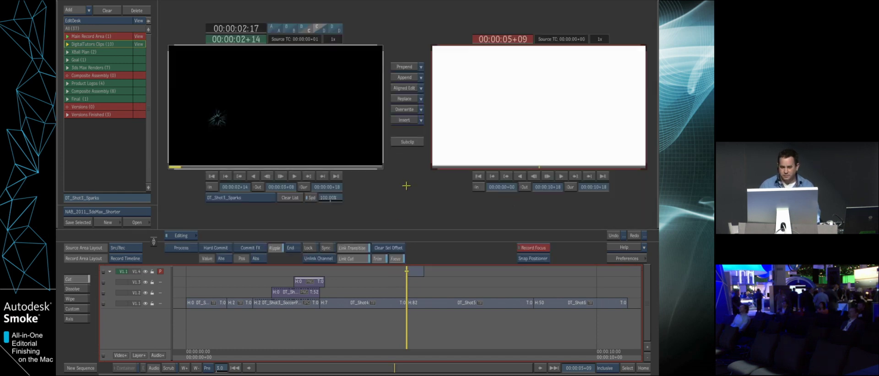
left_click(547, 176)
left_click(133, 248)
left_click(129, 233)
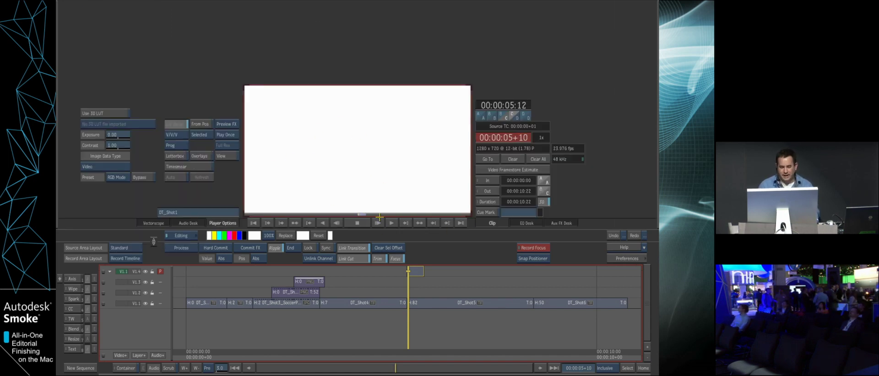
left_click(73, 279)
left_click(497, 235)
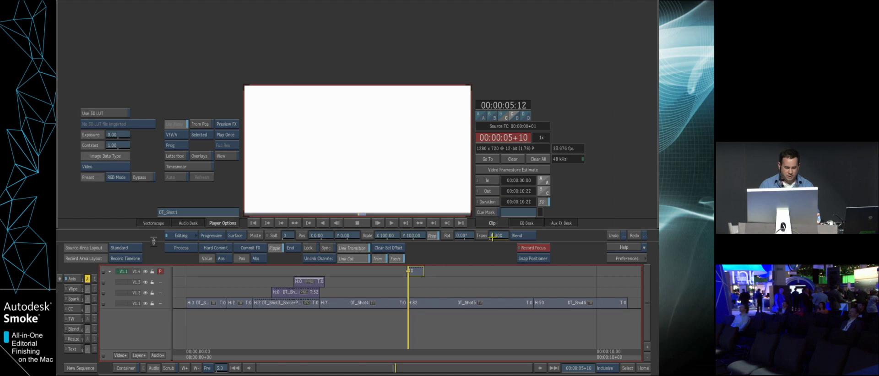
- Park on the white clip's last frame at 00:00:05+18 and set its transparency to 100%
left_click(424, 270)
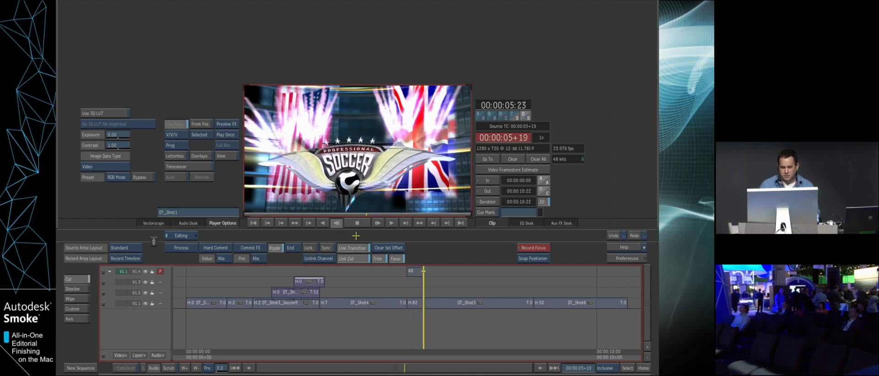
left_click(338, 223)
left_click(496, 235)
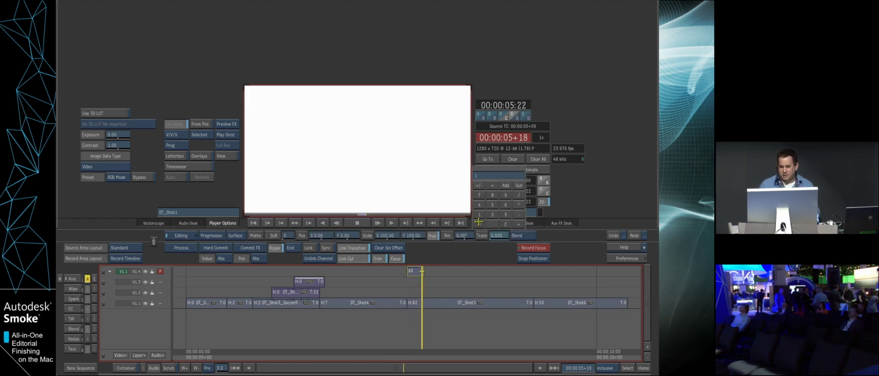
left_click(479, 224)
key("Return")
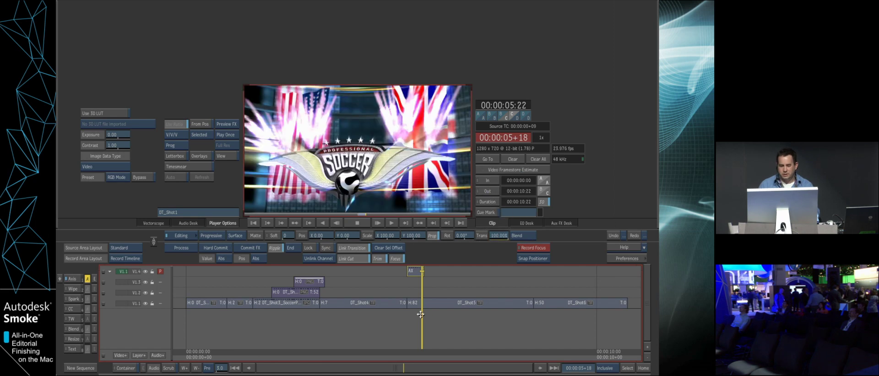
- Play across the white flash and copy it on the top layer to 00:00:08+11, where DT_Shot6 begins
key("Left")
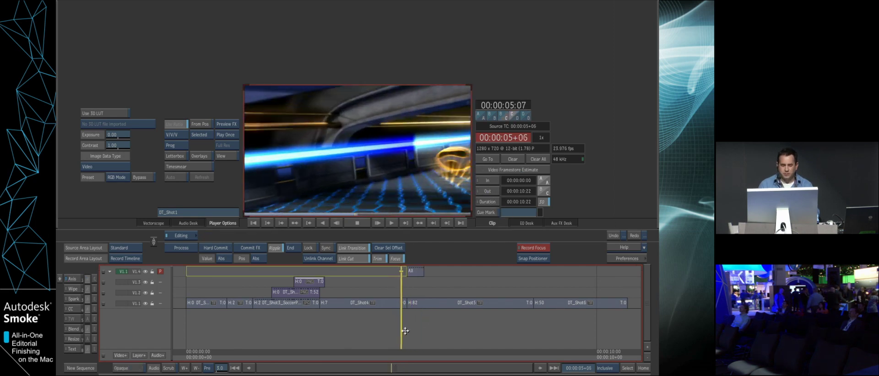
key("space")
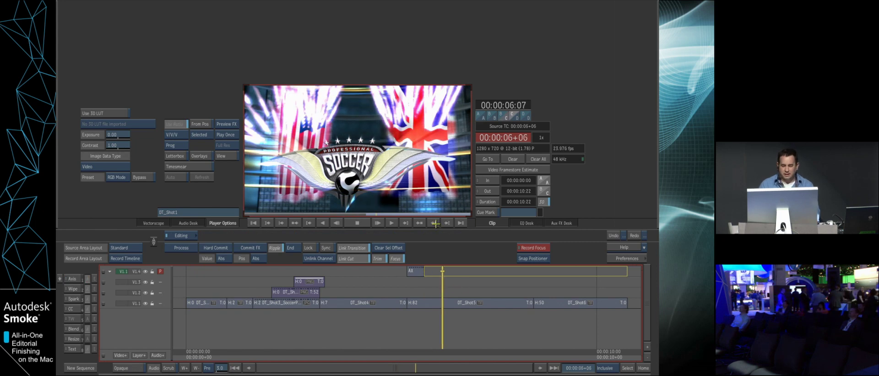
left_click_drag(415, 271, 543, 271)
key("space")
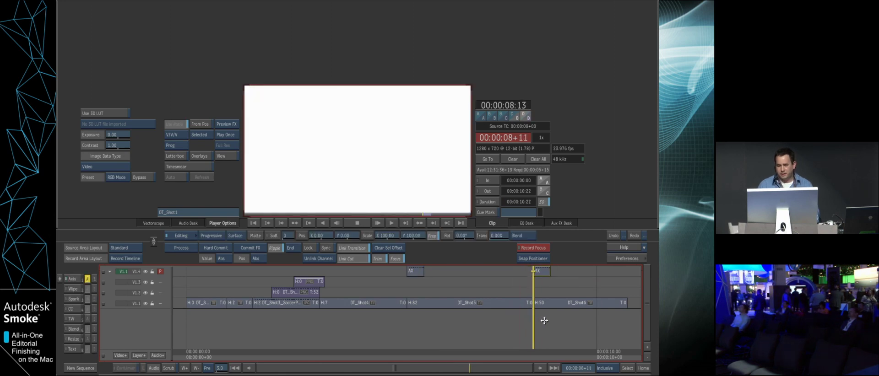
- Review the white flash fading into DT_Shot5, look through DT_Shot6, and park the timeline at 00:00:07+04
key("Up")
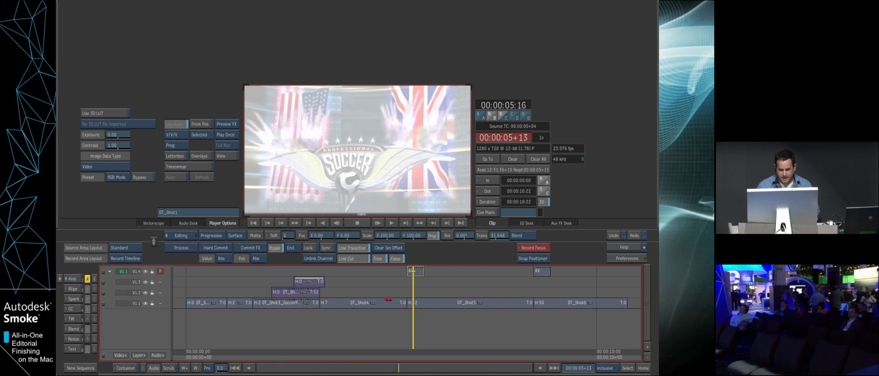
left_click_drag(414, 332, 478, 316)
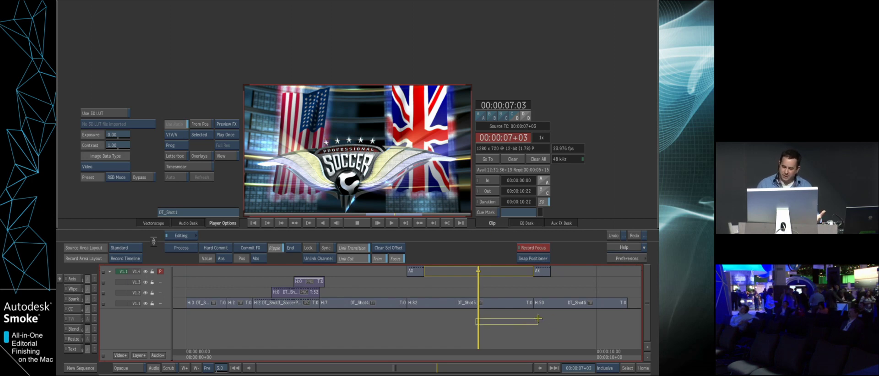
left_click_drag(479, 328, 576, 313)
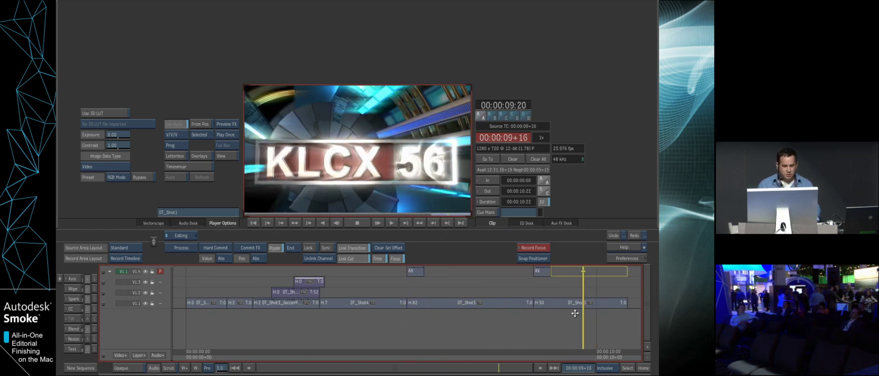
left_click(481, 310)
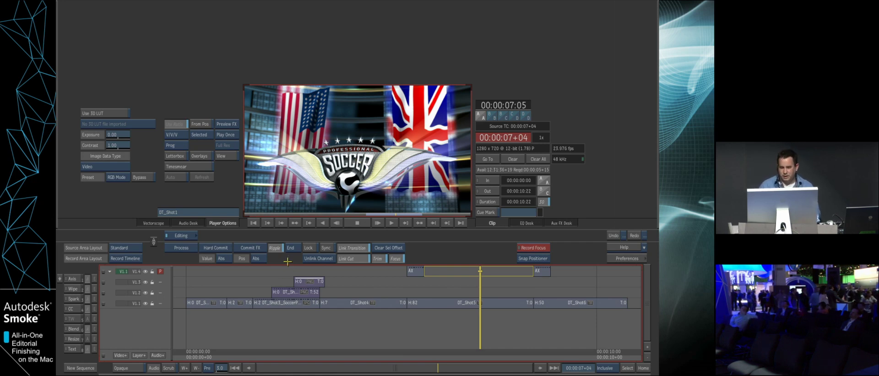
- Show the XBall reel's green-screen clips on the desktop and move Player_Left slightly away from Player_Right
key("Escape")
left_click(139, 51)
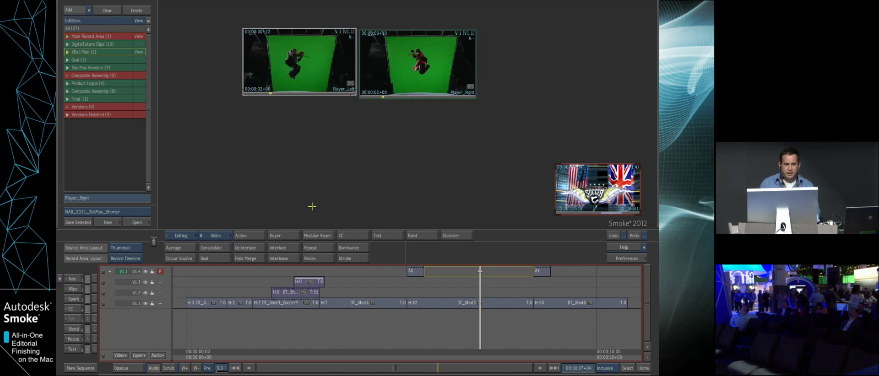
left_click_drag(319, 60, 313, 62)
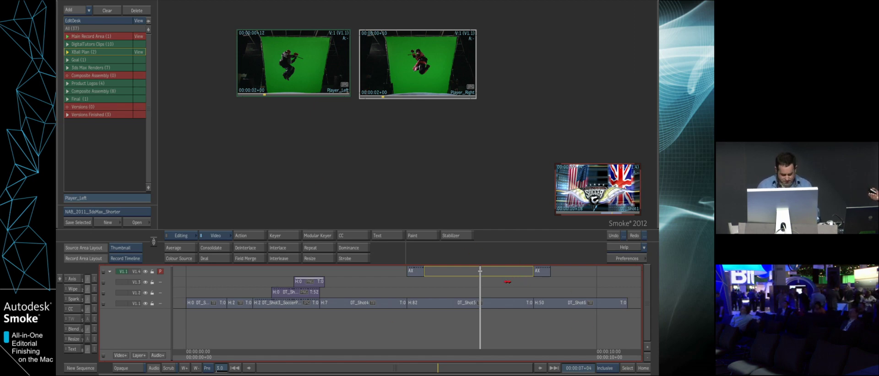
- Copy DT_Shot5, DT_Shot6 and both white flashes to the desktop as one clip and show its frame with the two flags
left_click_drag(573, 324, 410, 268)
key("Delete")
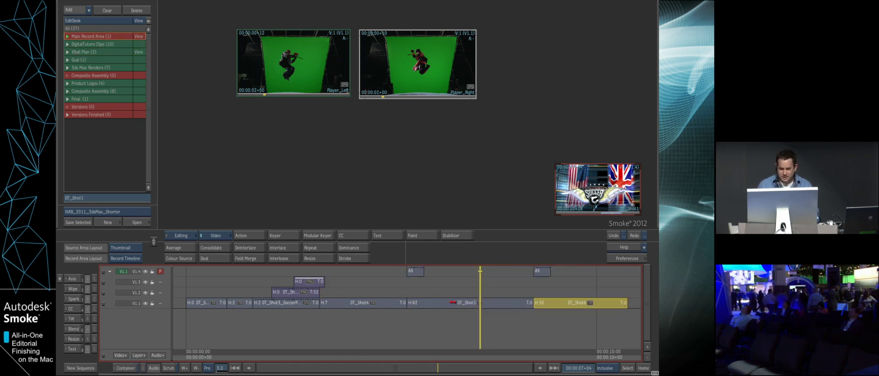
left_click(415, 271)
left_click(542, 271)
left_click_drag(461, 304, 306, 157)
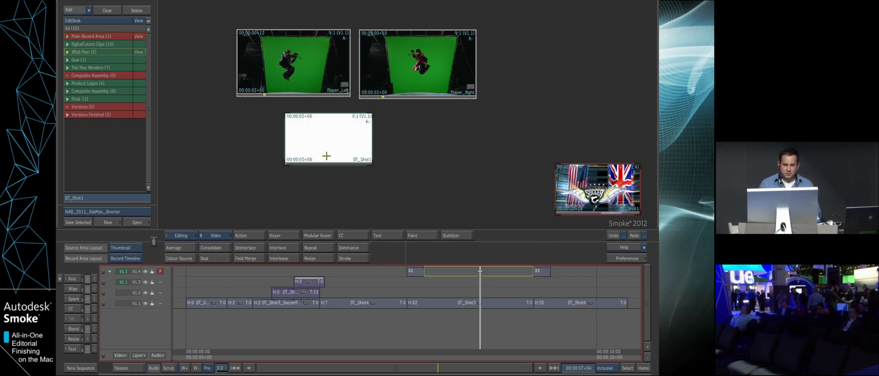
mouse_move(281, 157)
left_mouse_down()
mouse_move(366, 158)
mouse_move(311, 146)
mouse_move(335, 164)
left_mouse_up()
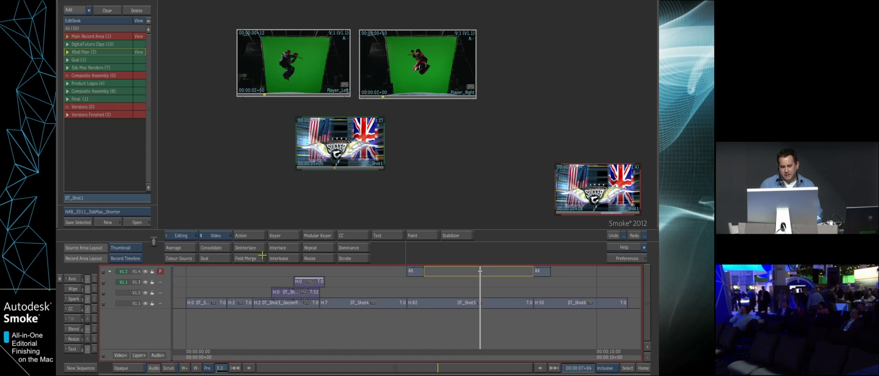
- Open the copied clip in Paint and outline the US and UK flags with red brush strokes
left_click(426, 235)
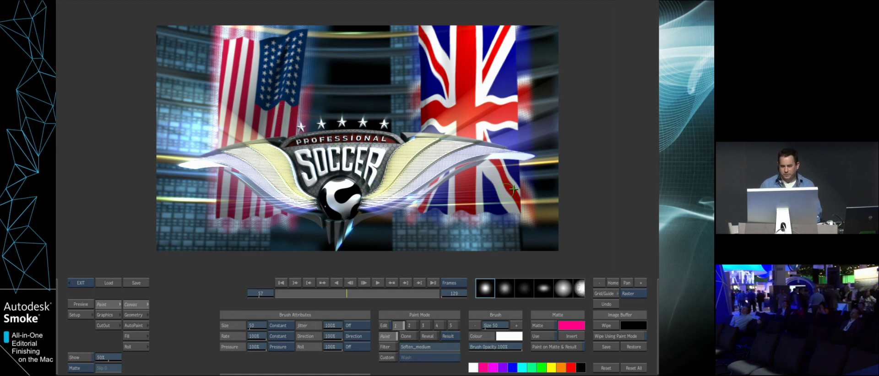
left_click(572, 368)
left_click_drag(231, 49, 239, 128)
mouse_move(223, 46)
left_mouse_down()
mouse_move(300, 30)
mouse_move(296, 110)
left_mouse_up()
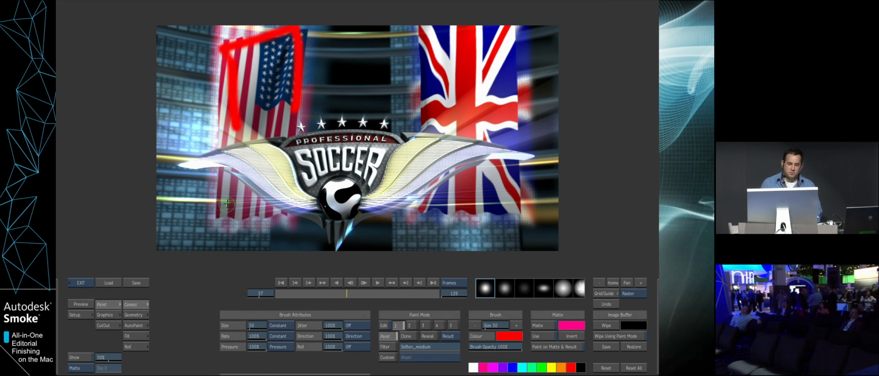
left_click_drag(223, 179, 269, 211)
mouse_move(426, 134)
left_mouse_down()
mouse_move(517, 27)
mouse_move(509, 126)
left_mouse_up()
mouse_move(425, 192)
left_mouse_down()
mouse_move(425, 213)
mouse_move(530, 171)
left_mouse_up()
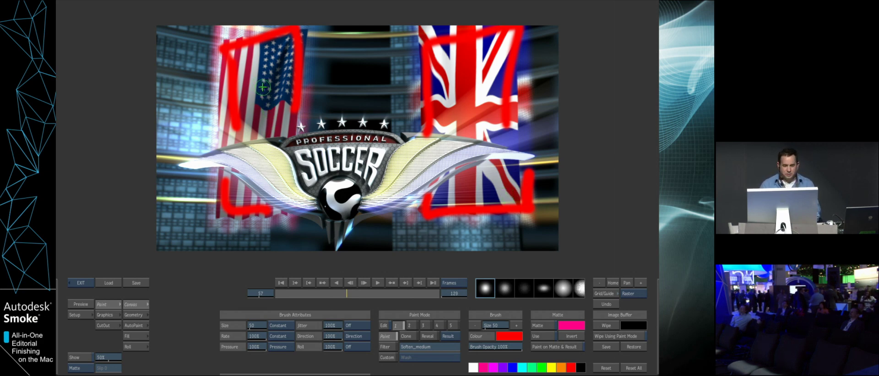
- Paint two green ovals between the flags and a green arrow curving from below the ball to the logo's left wing tip
left_click(542, 364)
mouse_move(338, 67)
left_mouse_down()
mouse_move(320, 92)
mouse_move(357, 66)
left_mouse_up()
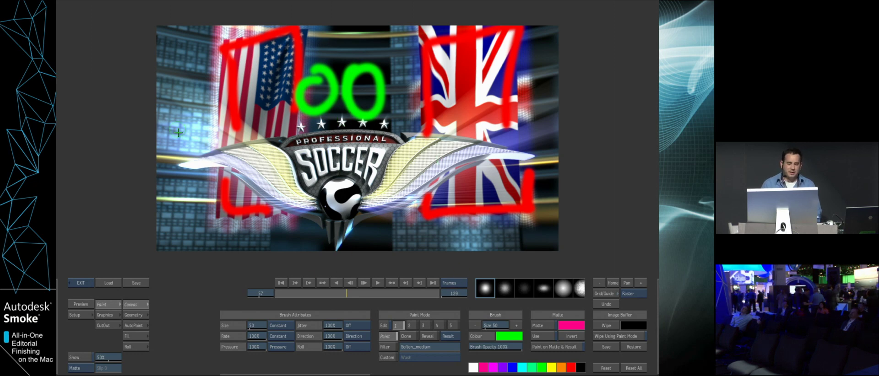
mouse_move(322, 236)
left_mouse_down()
mouse_move(268, 233)
mouse_move(190, 182)
left_mouse_up()
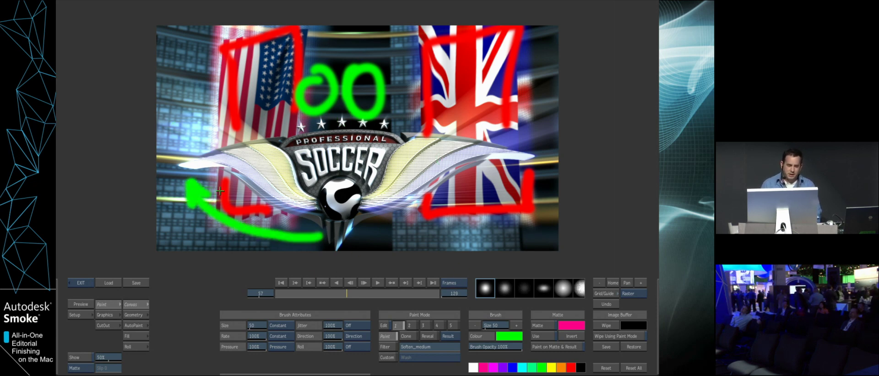
- In white, circle the left wing tip, write XBALL below the logo, add squiggles beside and between the flags, and exit Paint
left_click(474, 367)
mouse_move(177, 158)
left_mouse_down()
mouse_move(165, 170)
mouse_move(194, 161)
left_mouse_up()
mouse_move(362, 214)
left_mouse_down()
mouse_move(353, 227)
mouse_move(328, 218)
mouse_move(426, 215)
mouse_move(447, 202)
left_mouse_up()
left_click_drag(182, 33, 186, 126)
left_click_drag(323, 46, 370, 59)
left_click_drag(532, 51, 544, 127)
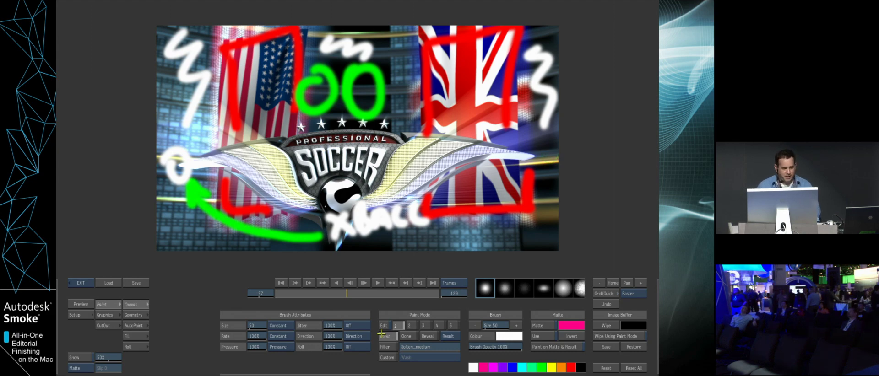
left_click(90, 282)
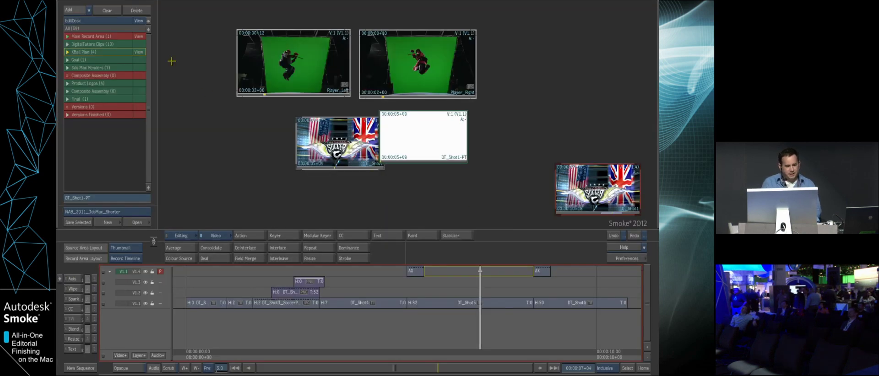
- Display the Goal reel and scrub back and forth through its finished XBall arena clip
left_click(142, 62)
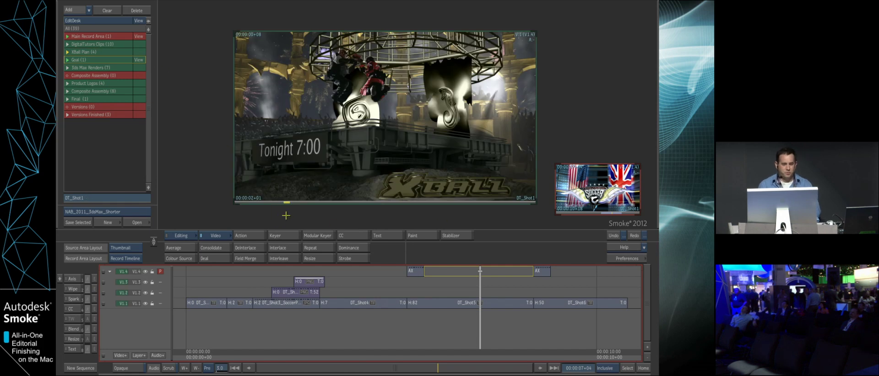
left_click_drag(255, 197, 242, 198)
left_click_drag(262, 198, 302, 181)
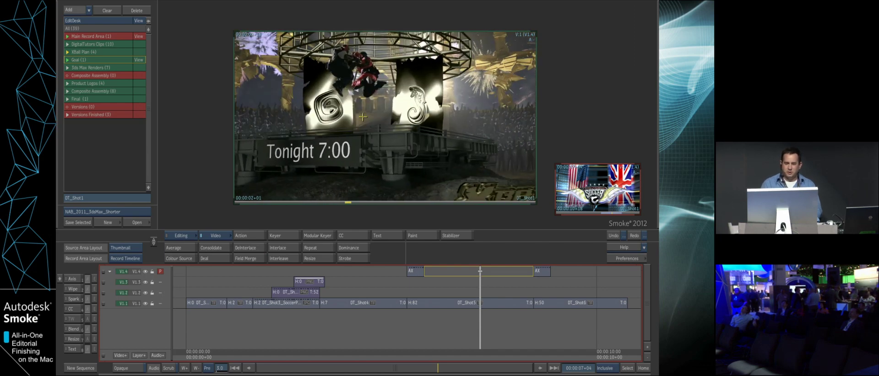
left_click_drag(252, 205, 268, 190)
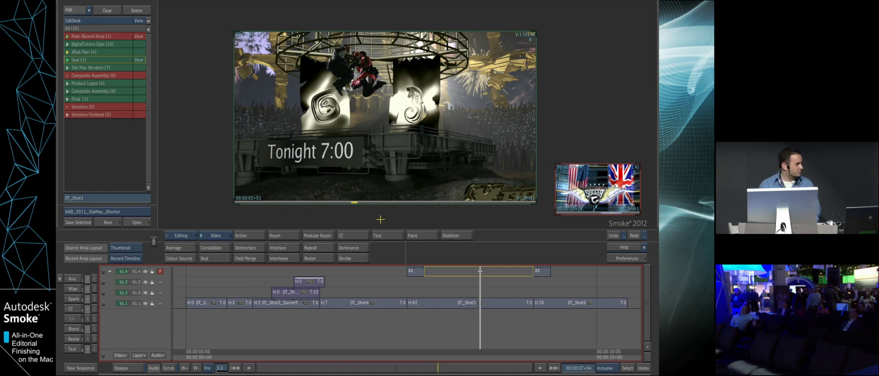
mouse_move(301, 196)
left_mouse_down()
mouse_move(290, 183)
mouse_move(302, 174)
mouse_move(279, 167)
left_mouse_up()
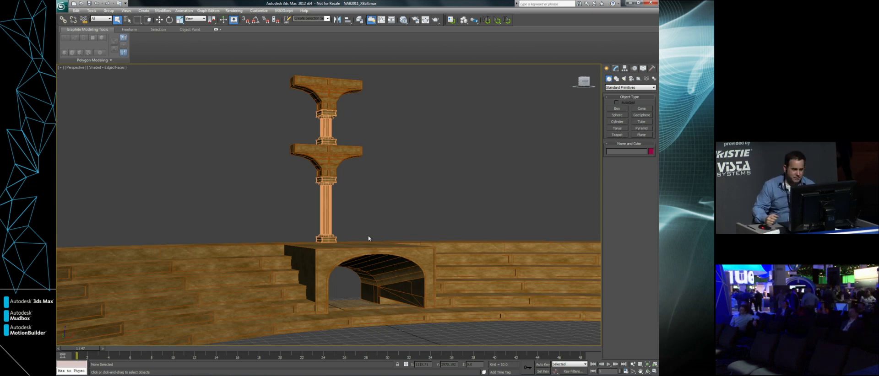
- In 3ds Max, zoom in on the lower Roman column and fragment it with the fracture script's existing settings
left_click(324, 210)
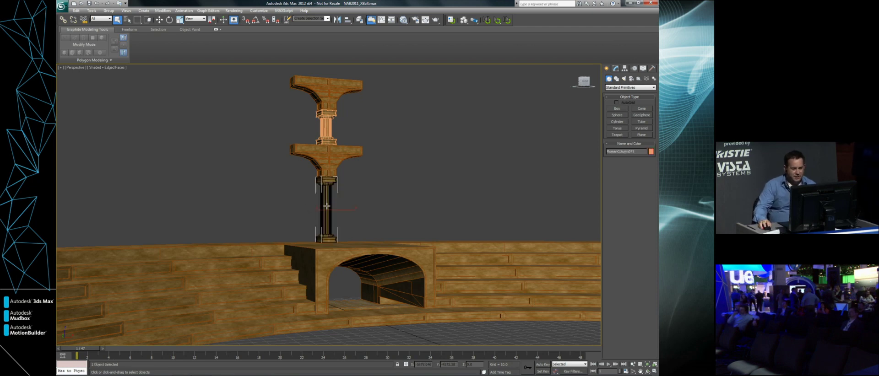
middle_click_drag(324, 210, 308, 186, "alt")
key("z")
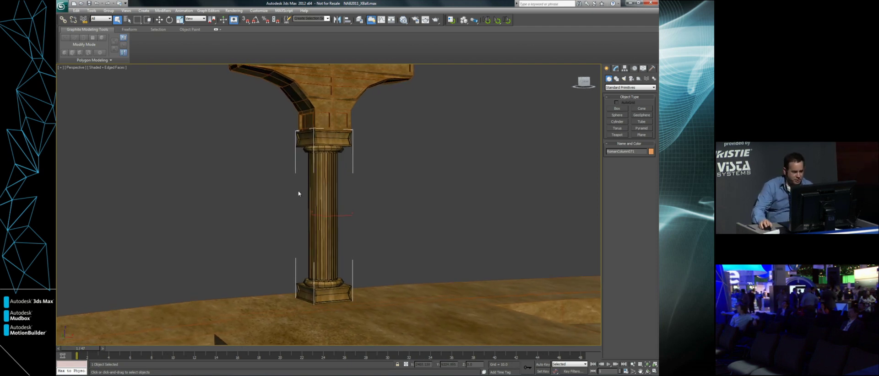
right_click(298, 194)
left_click(239, 186)
left_click_drag(351, 141, 227, 114)
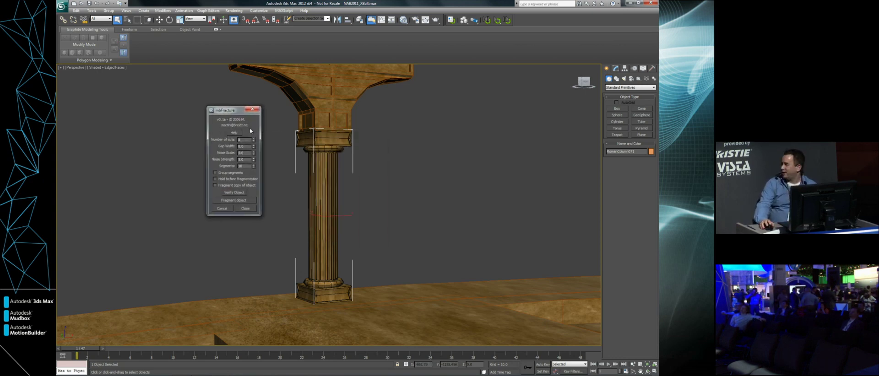
left_click_drag(232, 114, 223, 112)
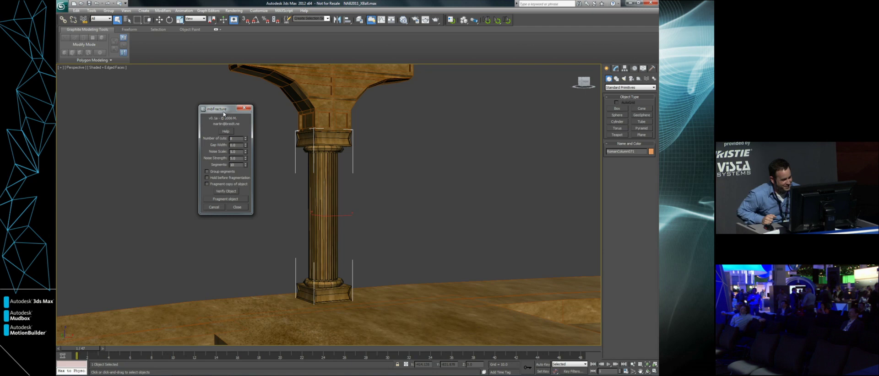
left_click_drag(223, 112, 218, 109)
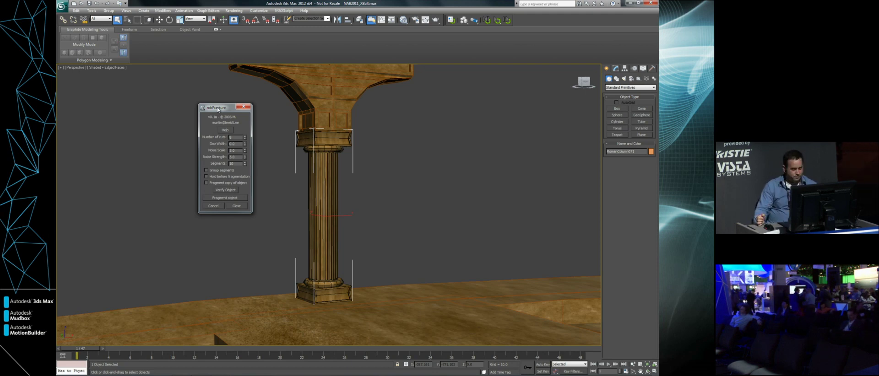
left_click_drag(217, 108, 204, 108)
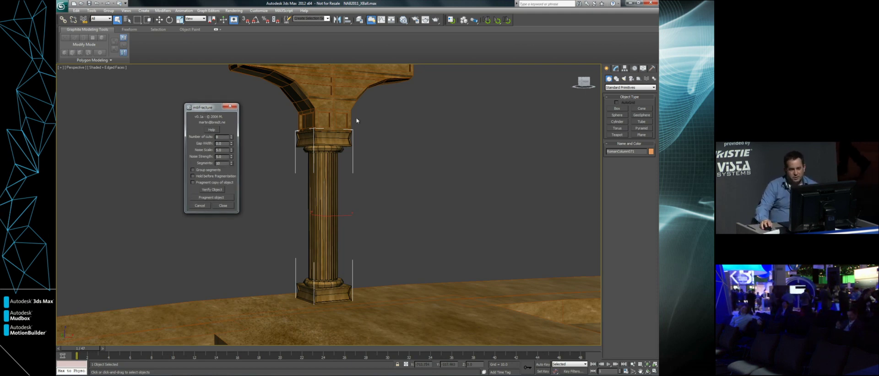
left_click(219, 197)
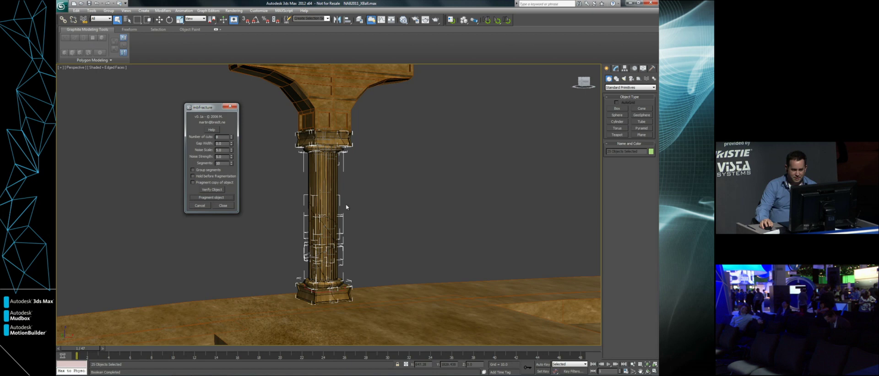
- Fragment the column's selected pieces again, further fragment a piece low on the shaft, and close the fracture dialog
mouse_move(318, 198)
middle_mouse_down("alt")
mouse_move(343, 201)
mouse_move(334, 201)
middle_mouse_up("alt")
left_click(222, 197)
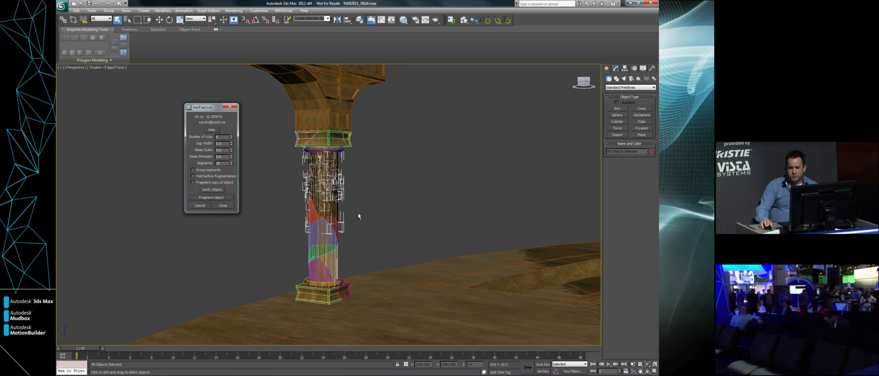
middle_click_drag(316, 211, 333, 219, "alt")
left_click(313, 231)
left_click(212, 197)
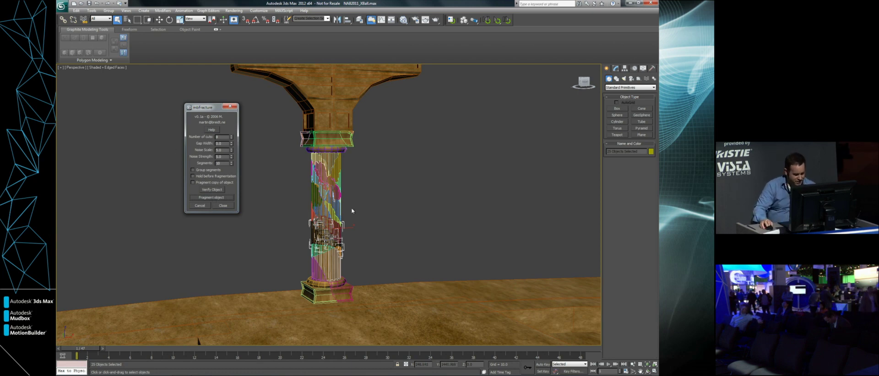
middle_click_drag(353, 212, 371, 212, "alt")
left_click(223, 206)
- Restore the All Fractured scene state
middle_click_drag(419, 164, 387, 183, "alt")
right_click(386, 183)
mouse_move(400, 166)
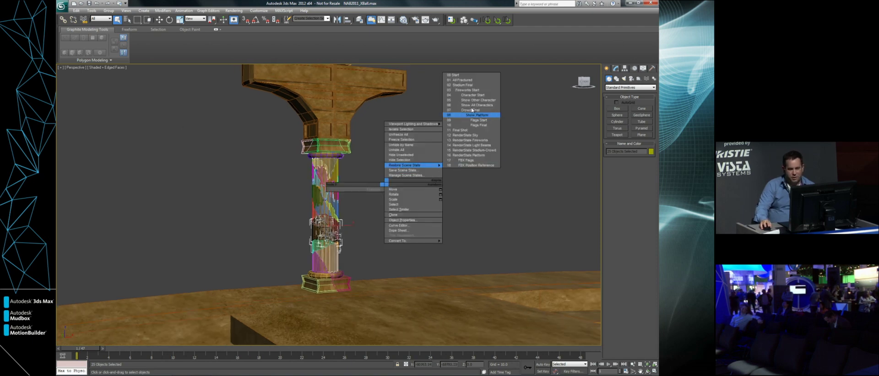
left_click(462, 79)
scroll(348, 157, "down", 10)
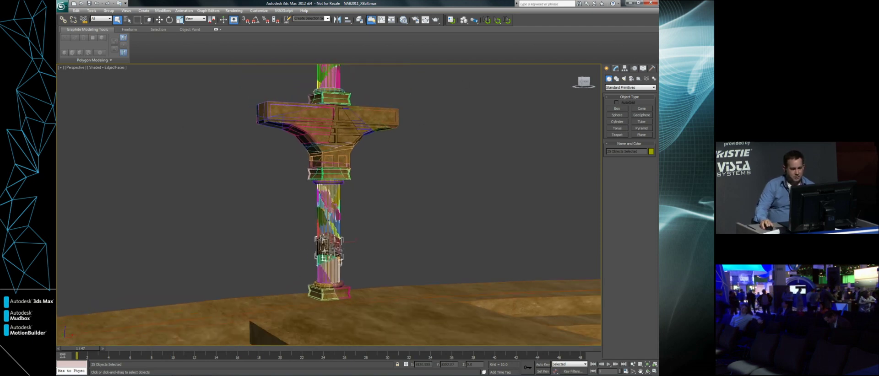
- Select all fragments of the stacked columns and arches and set them as dynamic rigid bodies
left_click_drag(269, 77, 375, 257)
left_click(382, 261, "alt")
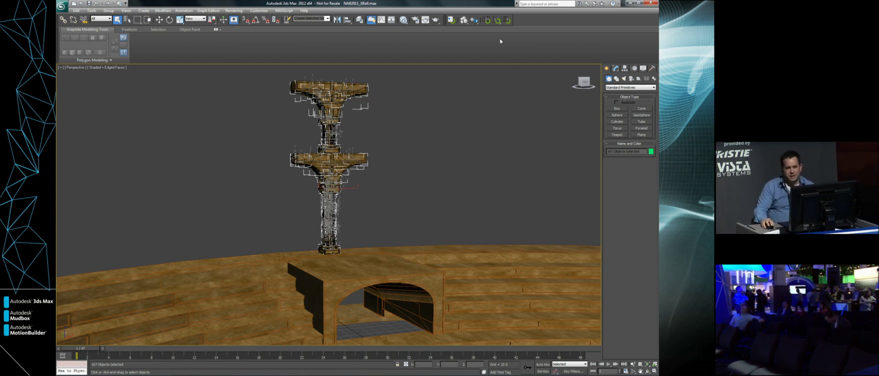
left_click(464, 20)
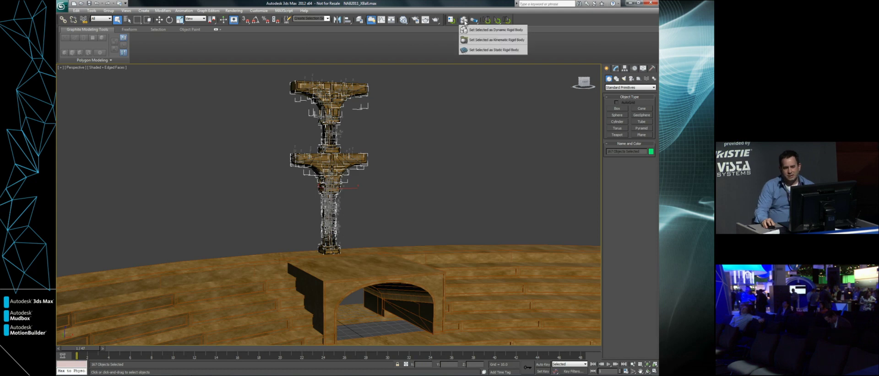
left_click(502, 30)
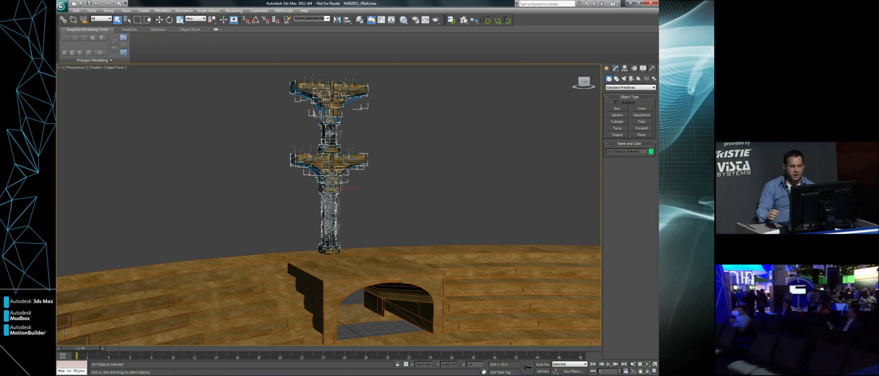
- Set the stadium steps as a static rigid body, then run the column collapse simulation and reset it
left_click(391, 272)
left_click_drag(466, 24, 492, 53)
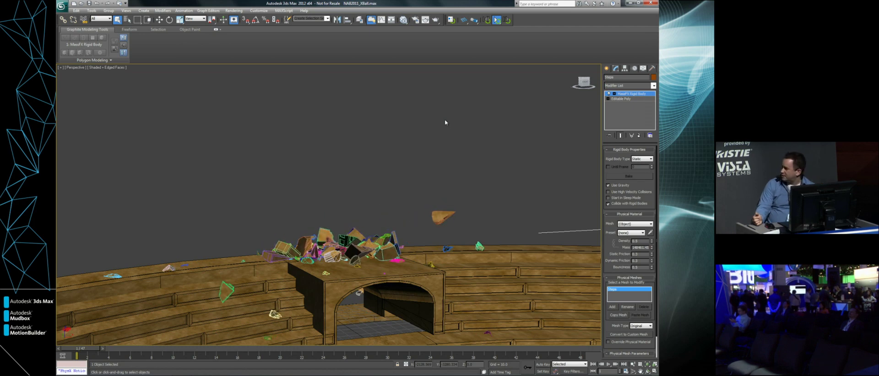
left_click(497, 20)
left_click(487, 21)
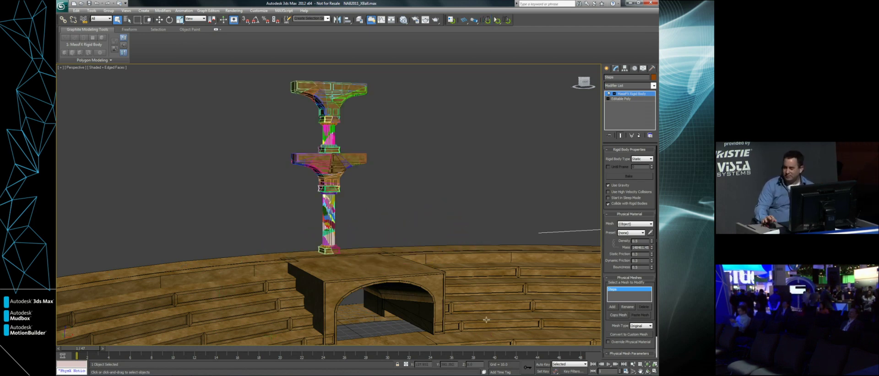
- Restore the Stadium Final scene state, scrub the arcade's collapse along the timeline, and return to the first frame
right_click(366, 168)
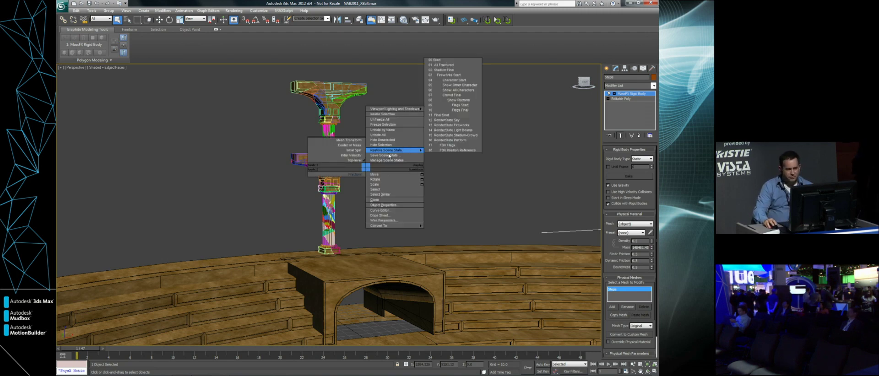
mouse_move(394, 150)
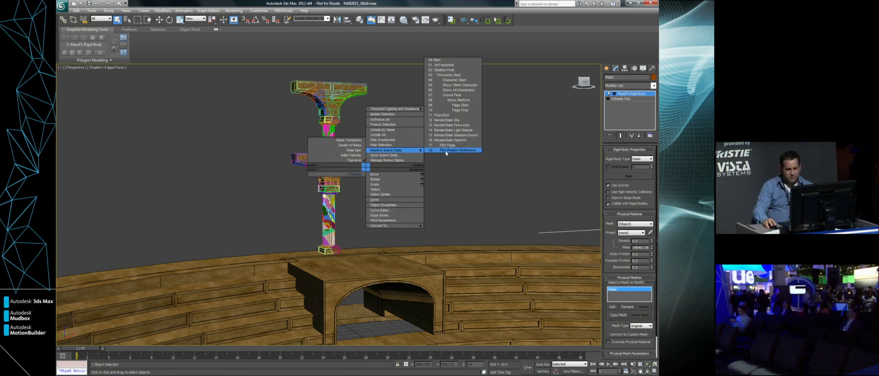
left_click(448, 69)
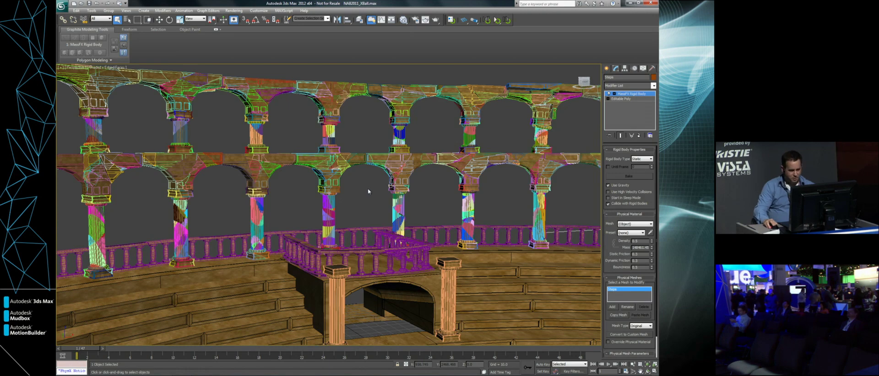
scroll(366, 188, "down", 6)
scroll(369, 190, "up", 4)
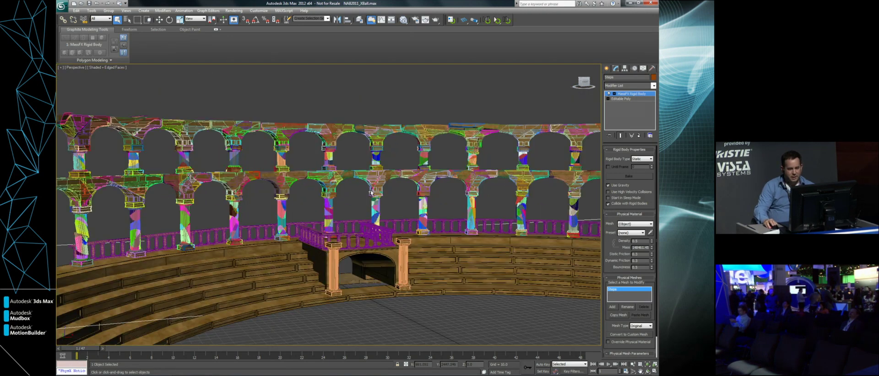
scroll(371, 193, "down", 5)
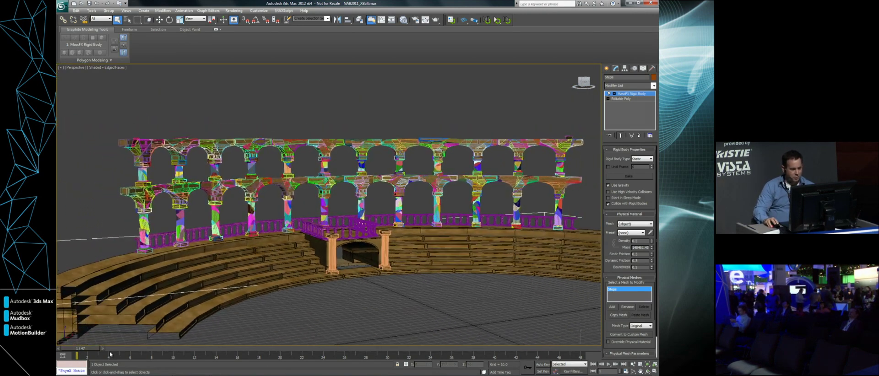
left_click_drag(85, 350, 595, 352)
left_click(593, 365)
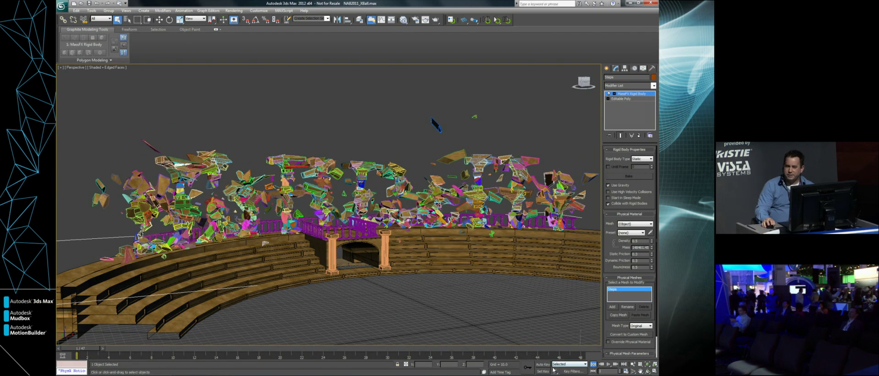
- Restore the Fireworks Start scene state
right_click(331, 130)
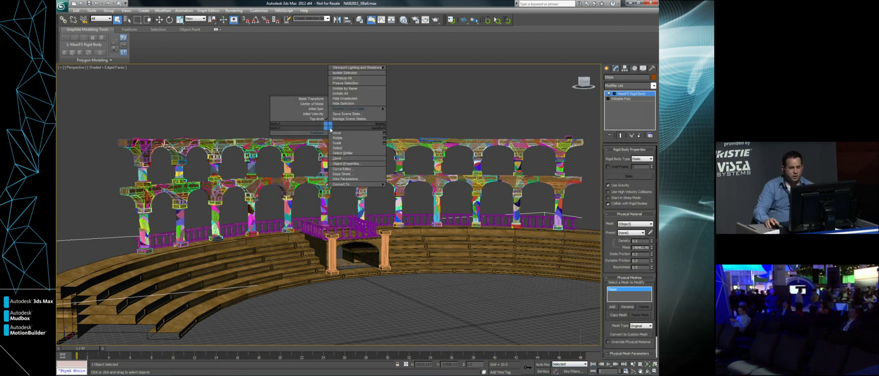
mouse_move(355, 108)
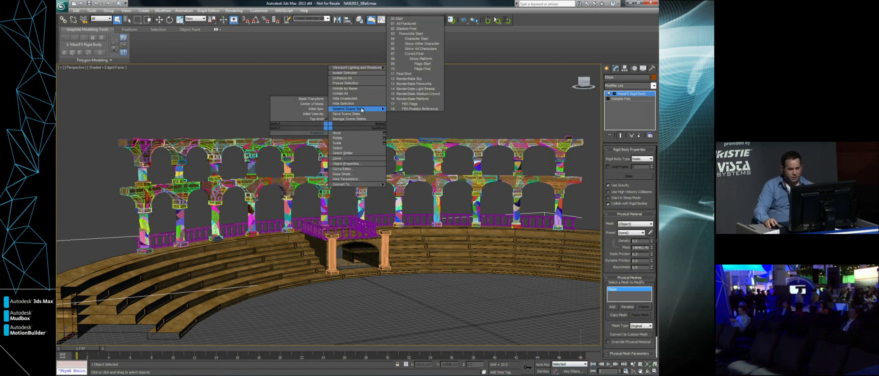
left_click(413, 34)
middle_click_drag(395, 204, 403, 251, "alt")
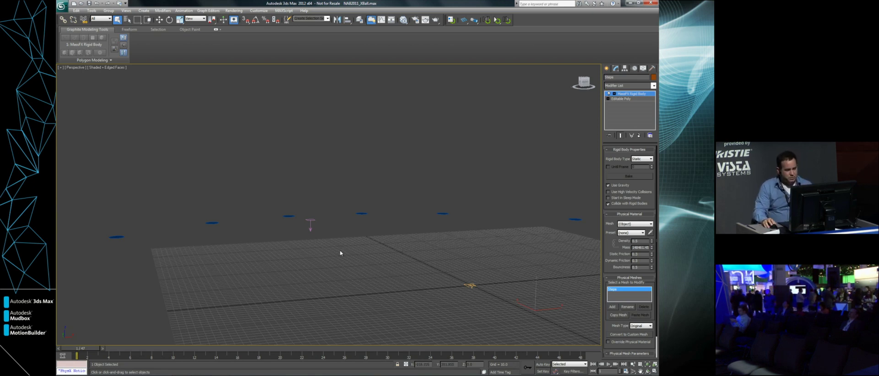
- Open Particle View and browse the fire, logo and water presets of the Preset Flow library, then dismiss it
key("6")
left_click_drag(229, 51, 237, 44)
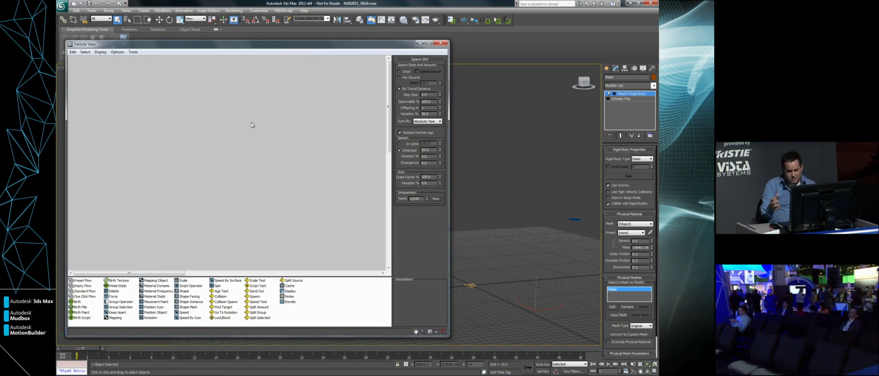
left_click(230, 281)
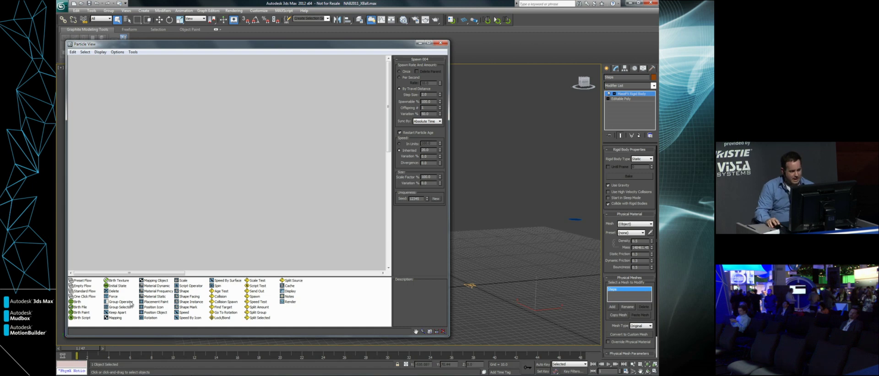
left_click(83, 281)
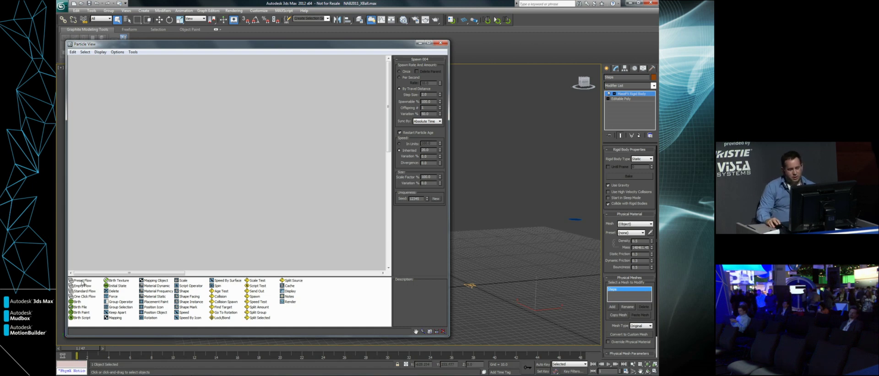
left_click_drag(80, 282, 276, 147)
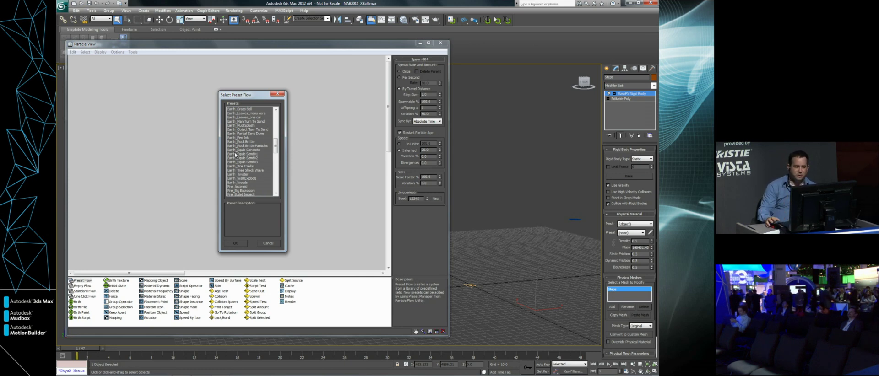
left_click(244, 139)
left_click_drag(278, 145, 276, 154)
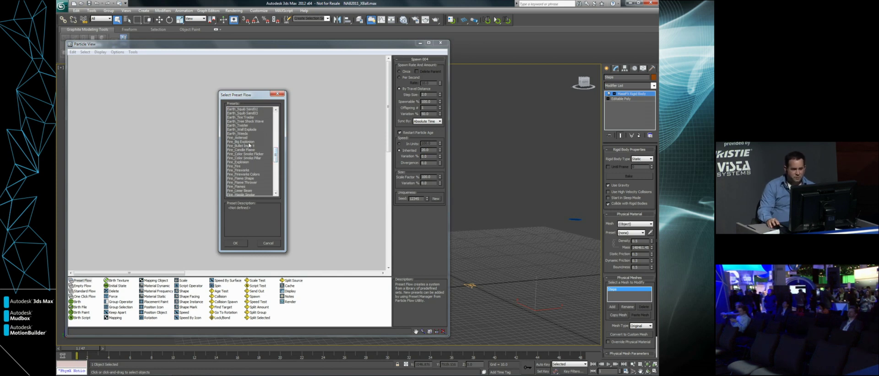
scroll(250, 151, "down", 4)
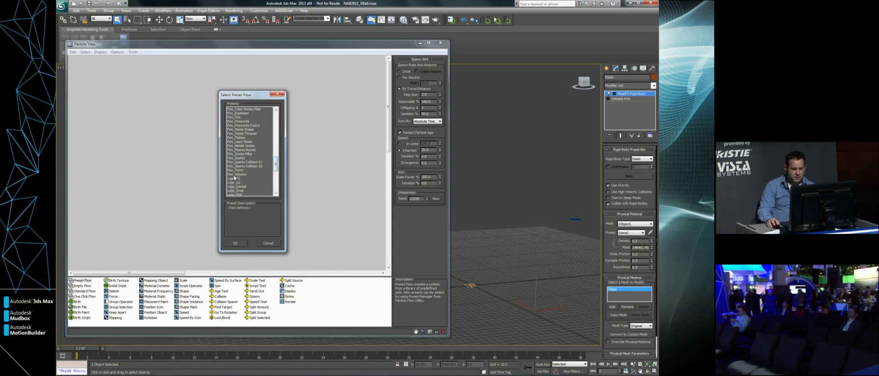
scroll(244, 193, "down", 4)
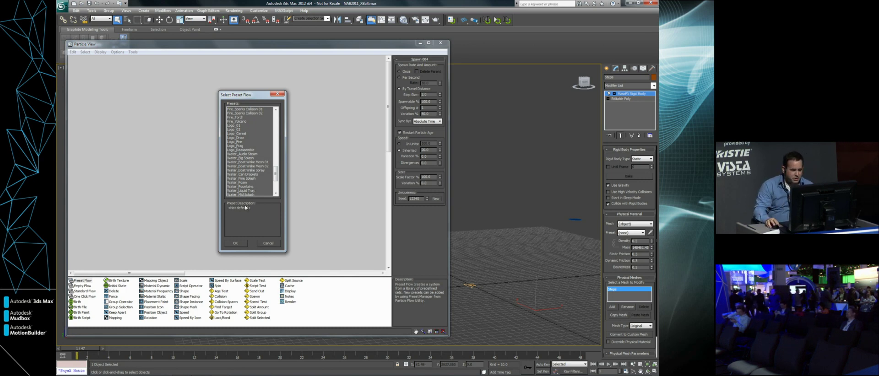
left_click(268, 243)
- Turn on the fireworks particle flow and all its connected events, from the birth event through explosion and trails to trails end
left_click_drag(137, 274, 319, 224)
scroll(320, 224, "down", 3)
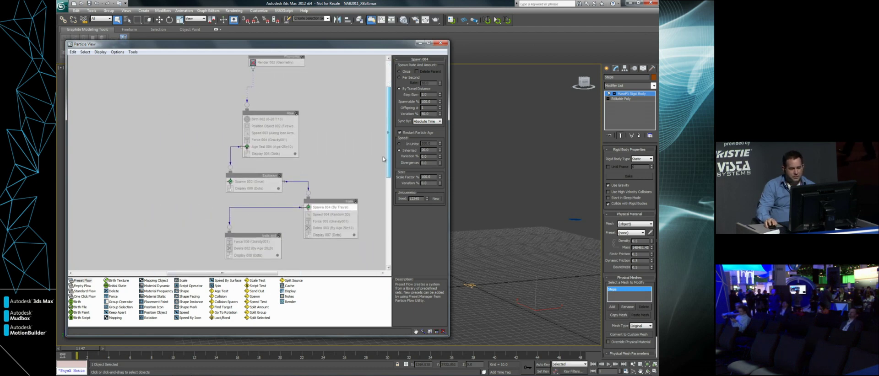
left_click(303, 58)
left_click(297, 114)
left_click_drag(293, 113, 284, 100)
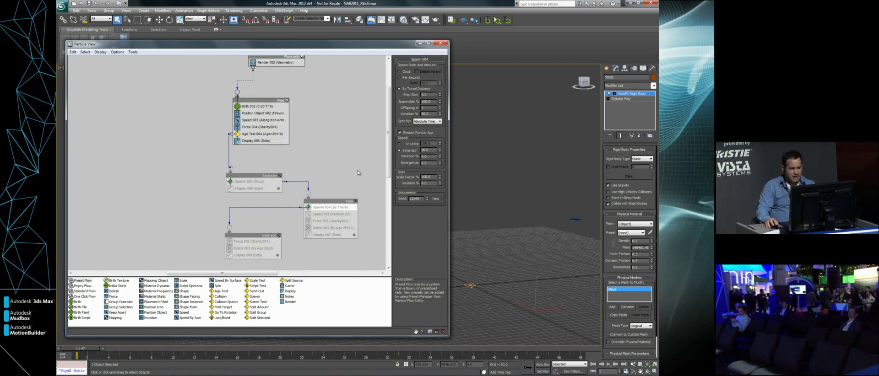
left_click(255, 134)
left_click(280, 176)
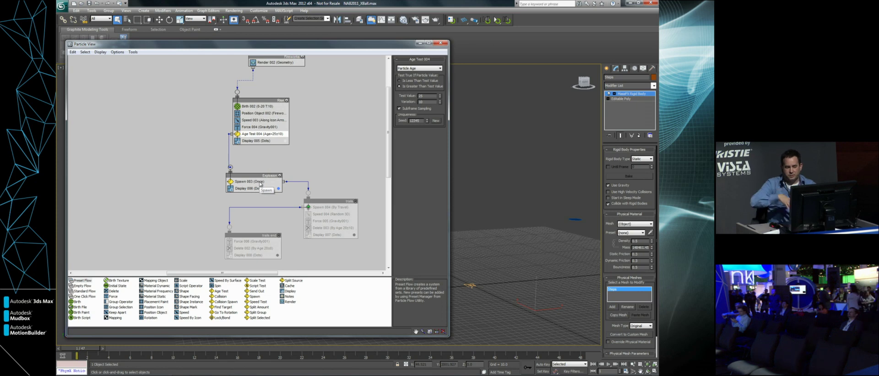
left_click(355, 203)
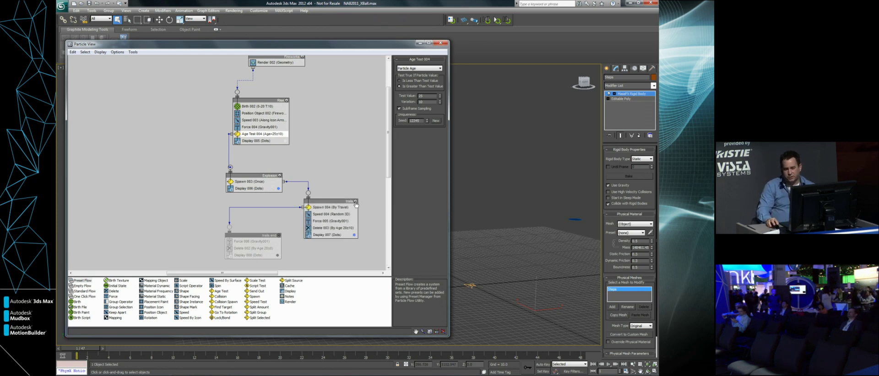
left_click(278, 236)
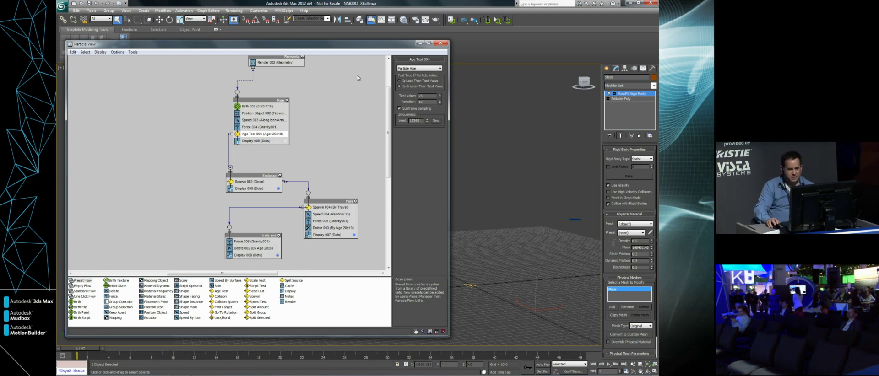
- Narrow Particle View and move it aside, then scrub to frame 37 and frame the exploding fireworks
left_click_drag(450, 86, 401, 86)
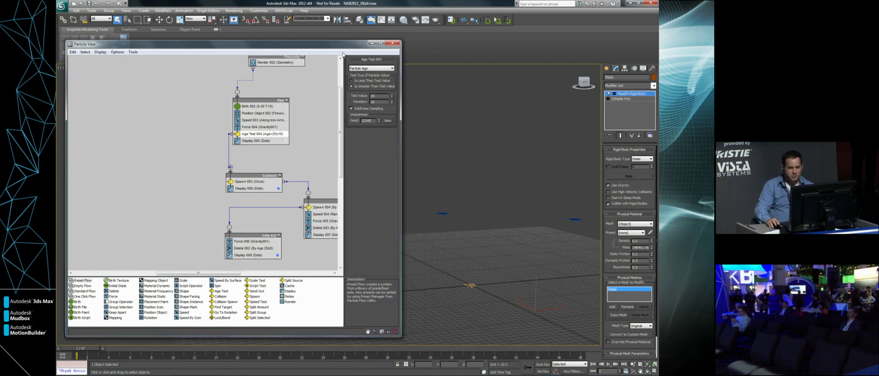
left_click_drag(229, 44, 137, 43)
left_click_drag(80, 349, 461, 349)
middle_click_drag(468, 306, 406, 268, "alt")
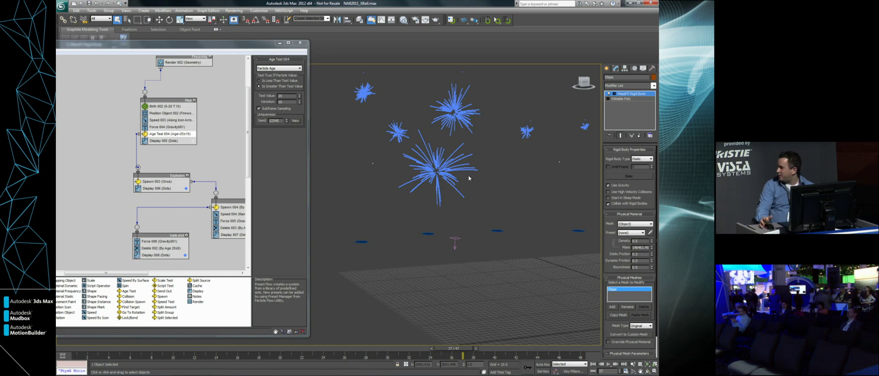
- Increase the divergence of the trails event's by-travel Spawn operator and scrub to frame 40 to check the bursts
left_click_drag(146, 273, 175, 273)
left_click(143, 207)
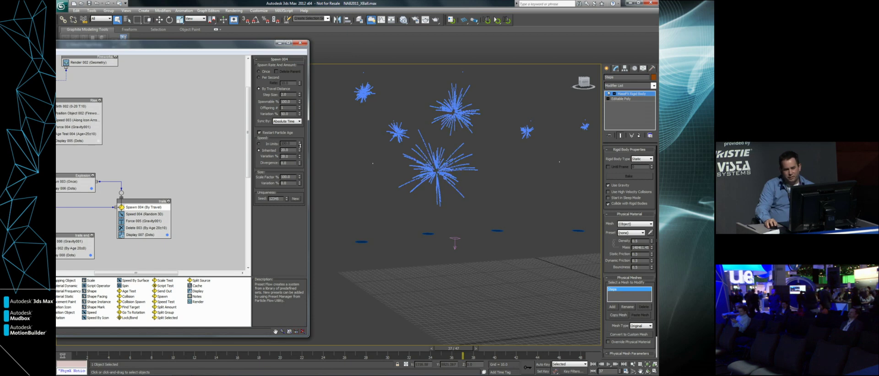
left_click_drag(299, 163, 306, 133)
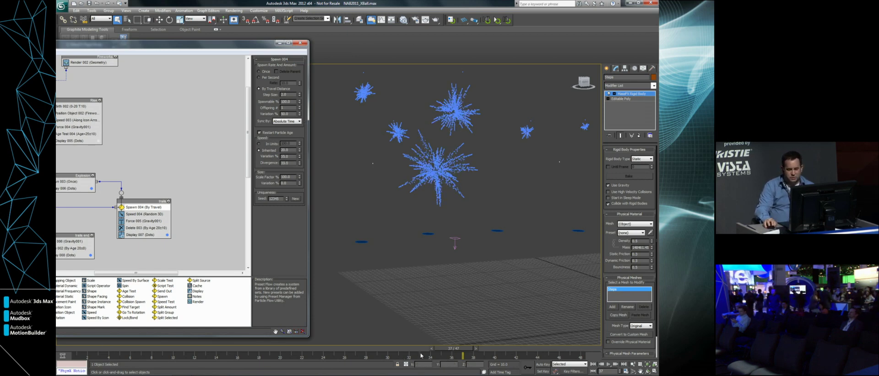
left_click_drag(421, 355, 493, 345)
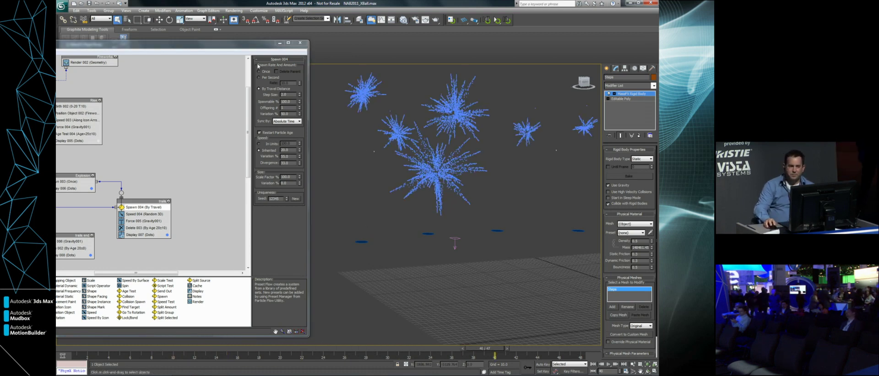
- Generate new random seeds for the Position Object operator until the firework bursts are rearranged across the launchers
double_click(296, 44)
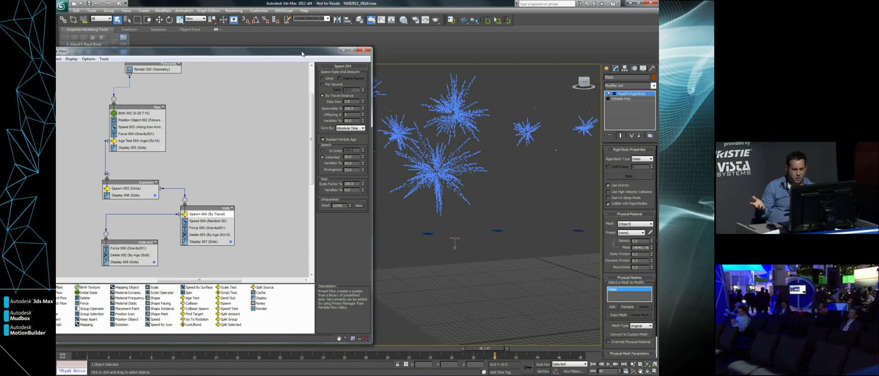
left_click(134, 120)
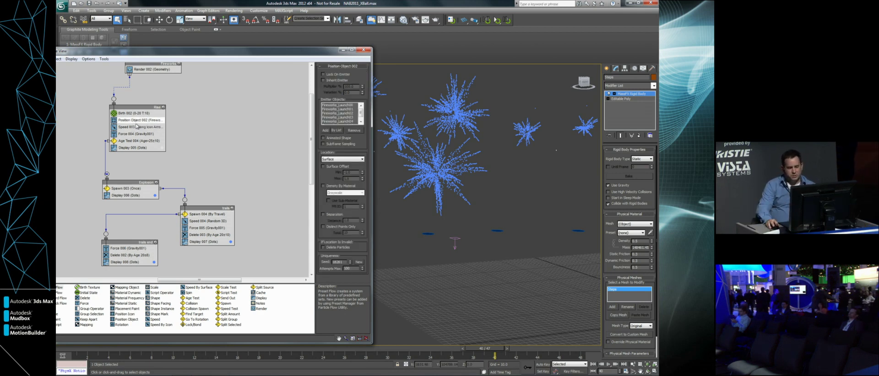
left_click(362, 265)
left_click(362, 264)
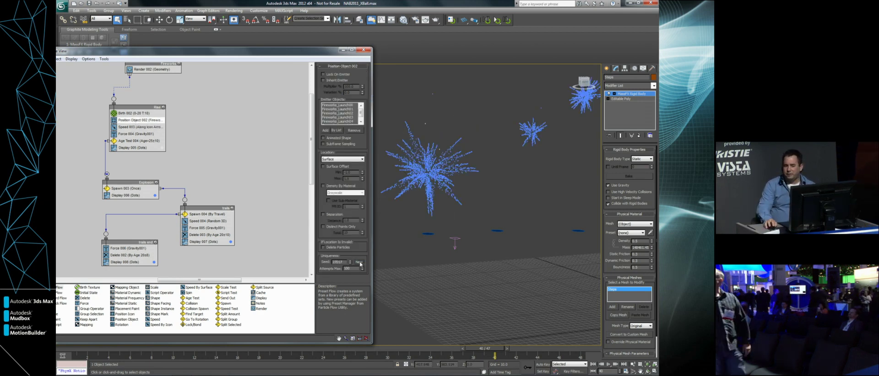
left_click(361, 264)
left_click(361, 264)
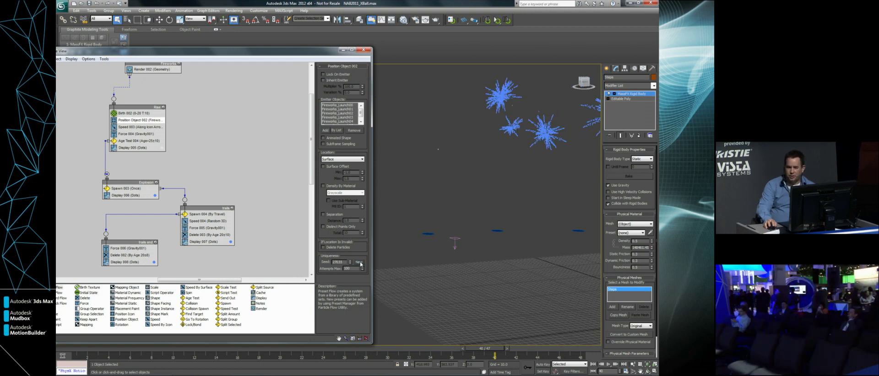
left_click(361, 264)
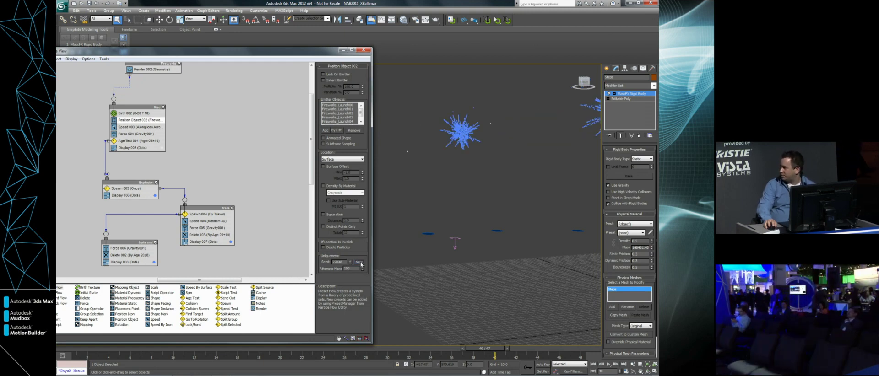
left_click(361, 264)
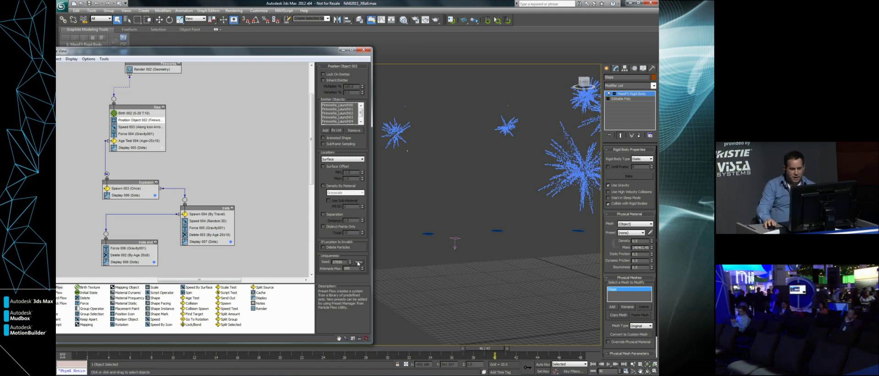
left_click(359, 264)
left_click(360, 264)
left_click(360, 264)
left_click(361, 265)
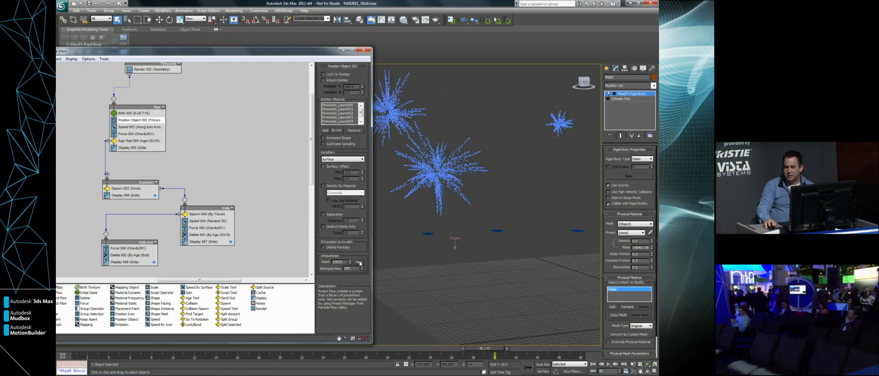
left_click(360, 264)
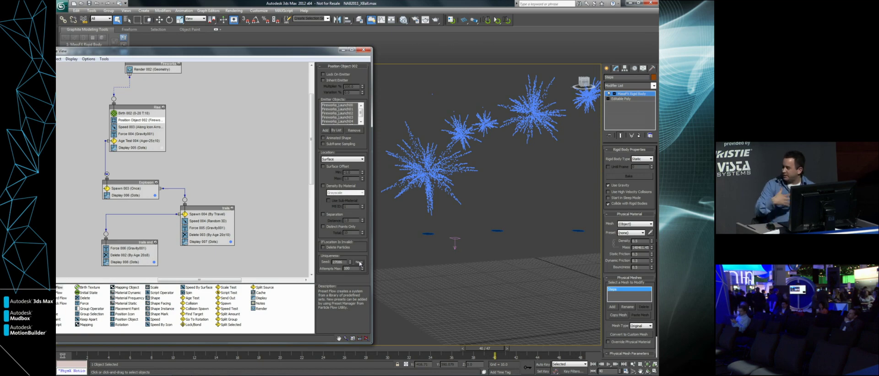
- Close Particle View, restore the Character Start scene state and frame the T-posed character
left_click(363, 50)
middle_click_drag(446, 197, 382, 201)
right_click(288, 213)
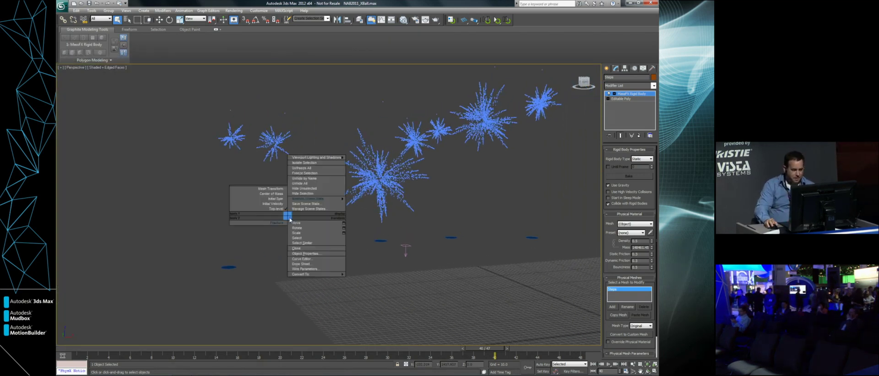
mouse_move(309, 199)
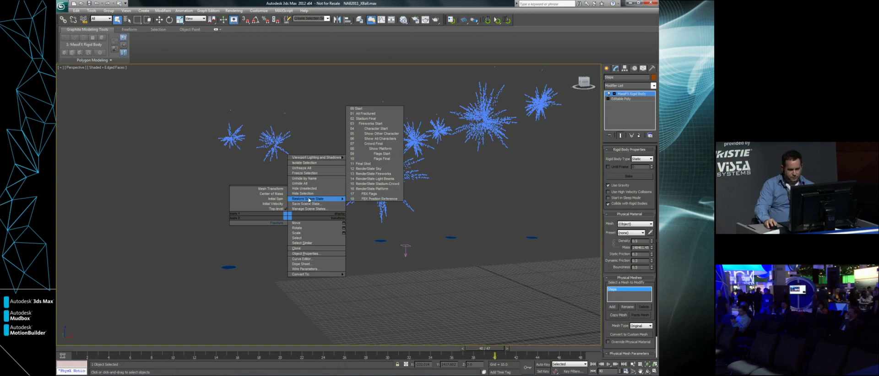
left_click(377, 130)
scroll(370, 255, "up", 3)
middle_click_drag(325, 273, 378, 232, "alt")
scroll(371, 239, "up", 2)
scroll(388, 232, "up", 4)
scroll(388, 232, "up", 2)
scroll(379, 232, "up", 2)
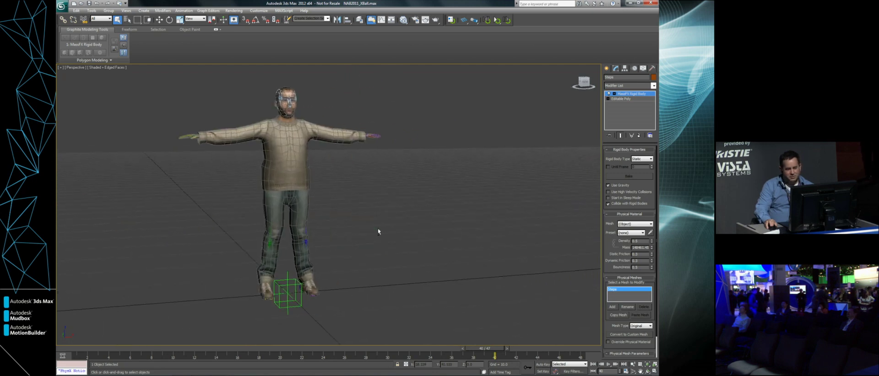
- Select the character mesh, then draw a Biped skeleton beside it at roughly the character's height
left_click(337, 228)
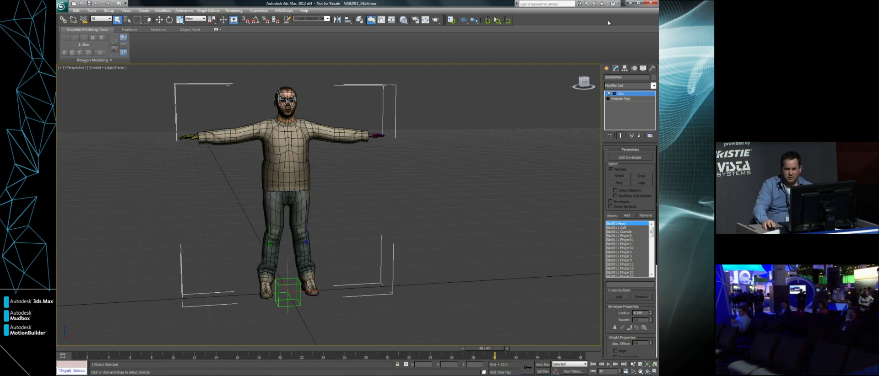
left_click(607, 68)
left_click(654, 79)
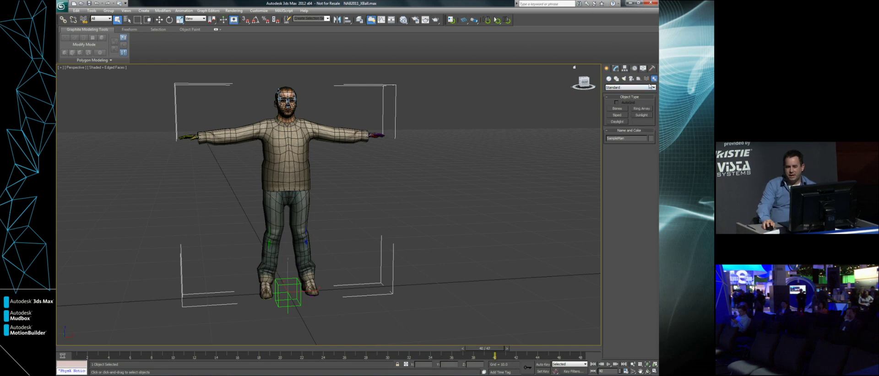
left_click(617, 115)
left_click_drag(447, 287, 486, 84)
middle_click_drag(484, 154, 342, 157)
- Pose the biped's left arm by moving and rotating its hand out to the side
key("w")
middle_click_drag(348, 187, 350, 180, "alt")
left_click_drag(350, 181, 366, 165)
middle_click_drag(366, 165, 362, 158, "alt")
left_click(345, 122)
key("e")
left_click_drag(361, 151, 353, 124)
left_click(354, 123)
middle_click_drag(354, 123, 348, 163, "alt")
key("w")
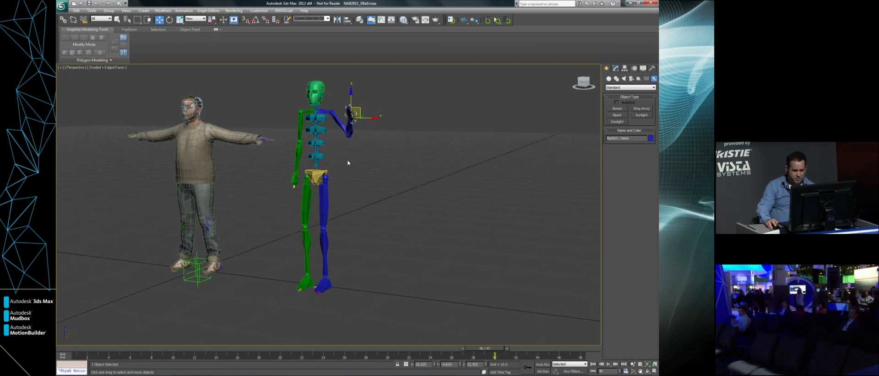
left_click_drag(362, 111, 375, 126)
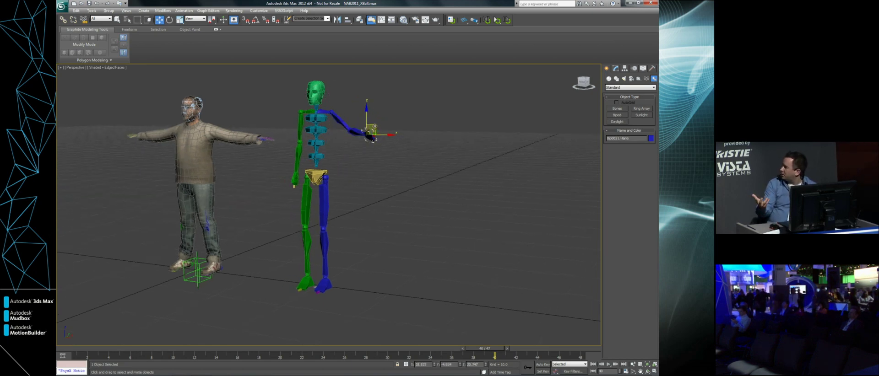
middle_click_drag(399, 188, 393, 201)
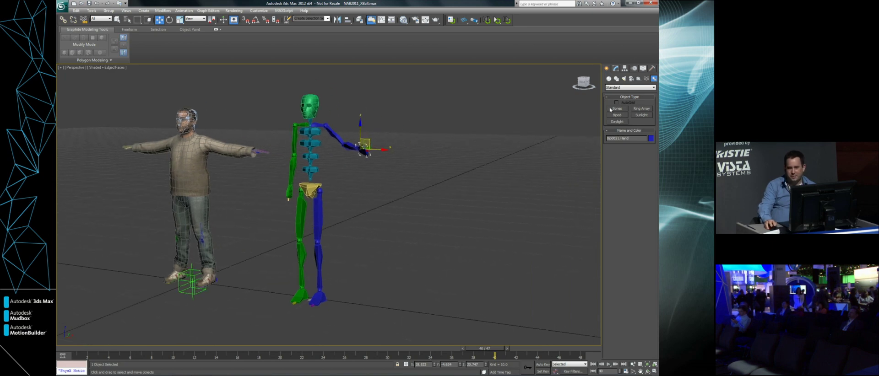
- Create a CATParent helper with the Angel preset rig beside the biped, at a height similar to the biped's
left_click(639, 78)
left_click(630, 87)
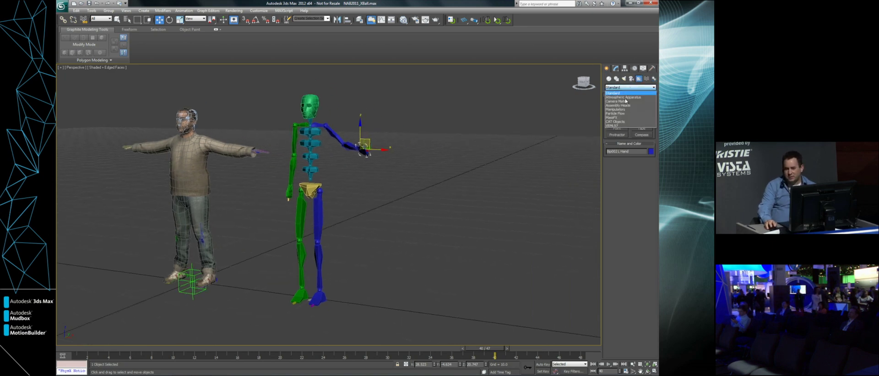
left_click(623, 122)
left_click(617, 115)
middle_click_drag(534, 239, 499, 212)
scroll(650, 243, "down", 2)
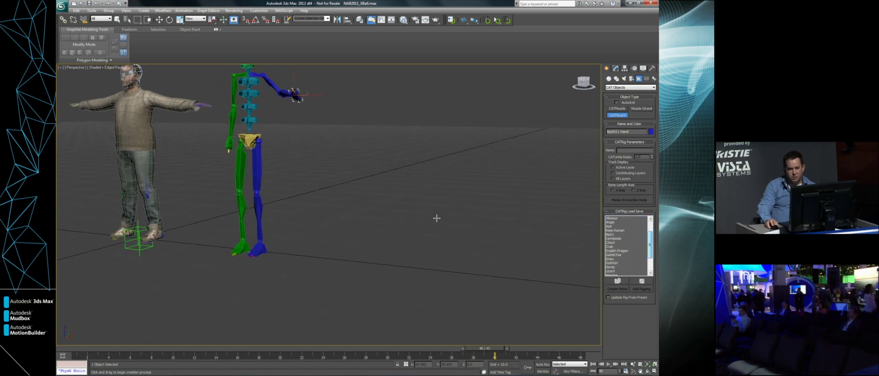
middle_click_drag(448, 220, 440, 221)
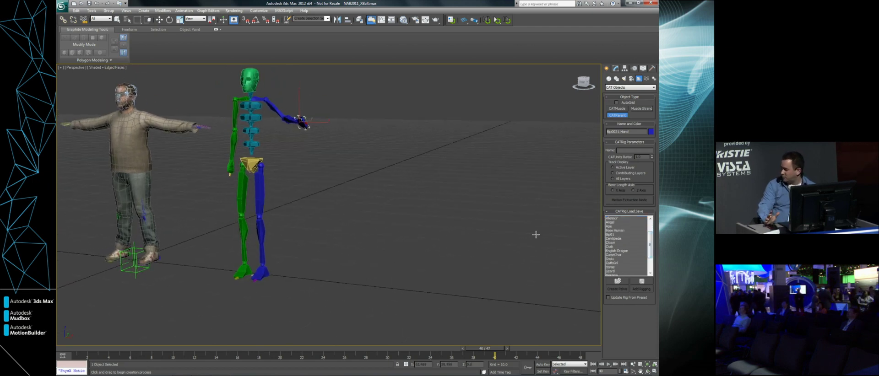
left_click(614, 222)
left_click_drag(430, 276, 451, 246)
- Add a Crab preset CAT rig beside the winged rig and a Centipede rig between the biped and the winged rig
left_click(613, 251)
left_click(610, 247)
left_click_drag(555, 278, 560, 248)
left_click_drag(650, 242, 651, 260)
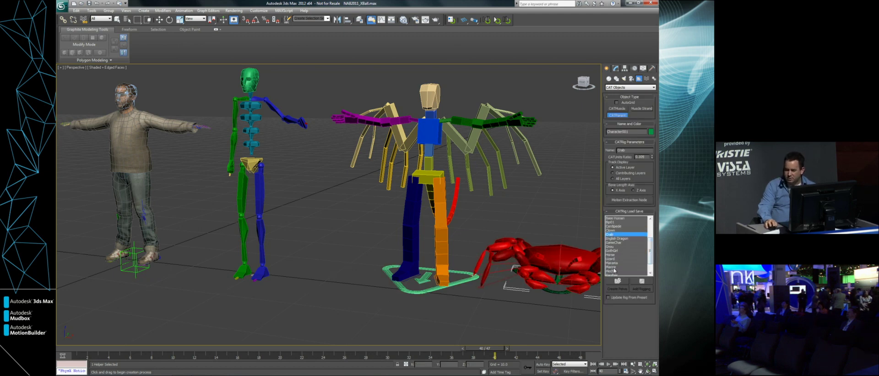
left_click(614, 226)
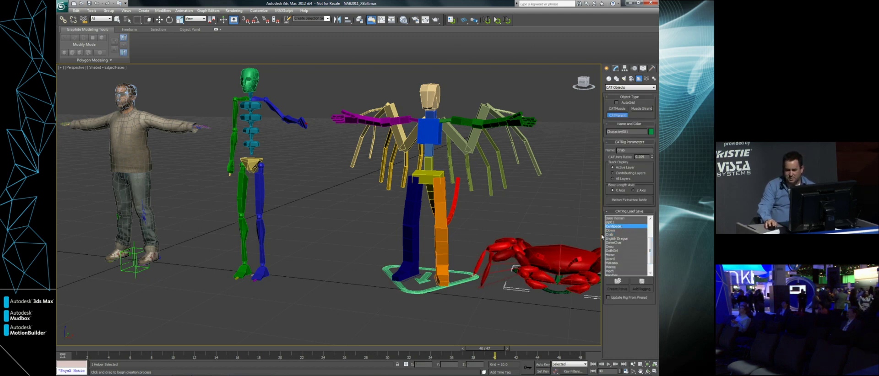
left_click_drag(311, 284, 343, 253)
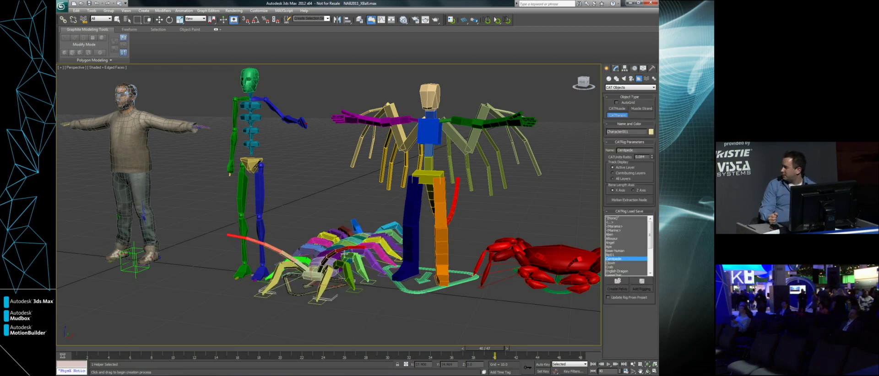
- Select the biped and all the CAT rigs together and delete them, keeping only the T-posed character
key("w")
middle_click_drag(343, 254, 349, 252, "alt")
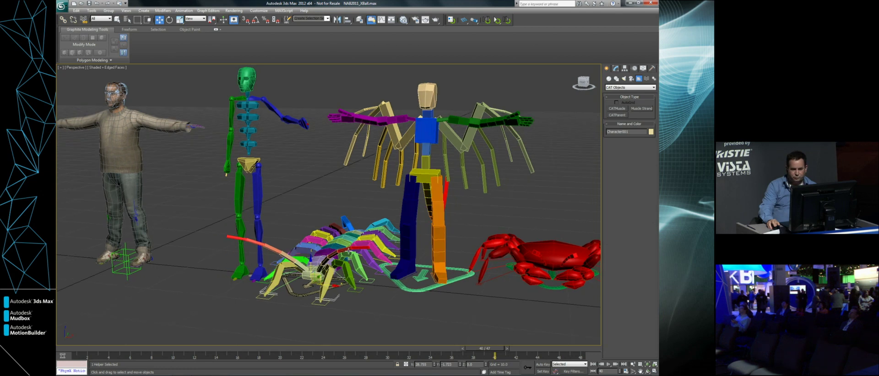
scroll(349, 252, "down", 6)
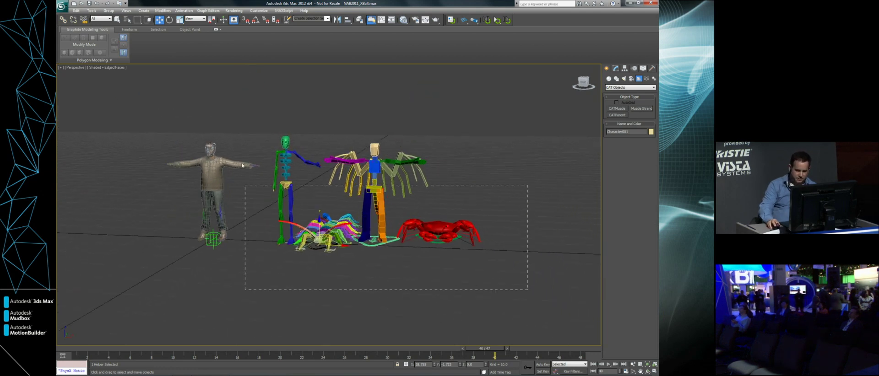
left_click_drag(262, 112, 269, 114)
key("Delete")
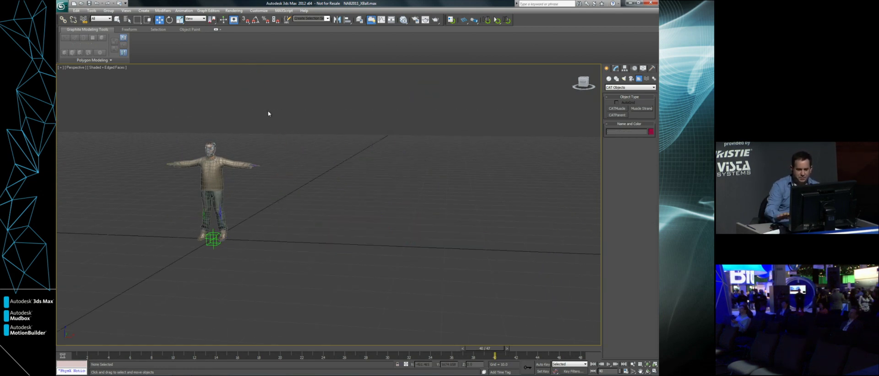
- Frame the T-posed character from the front and select it whole, including its mesh, bones and helpers
middle_click_drag(245, 125, 310, 202, "alt")
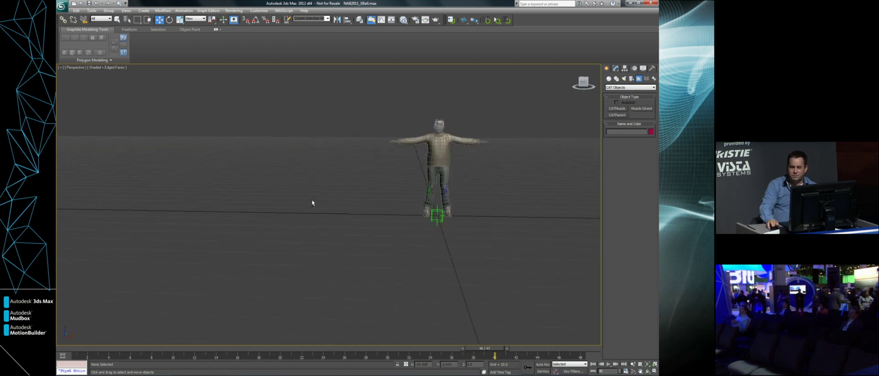
left_click(432, 172)
key("z")
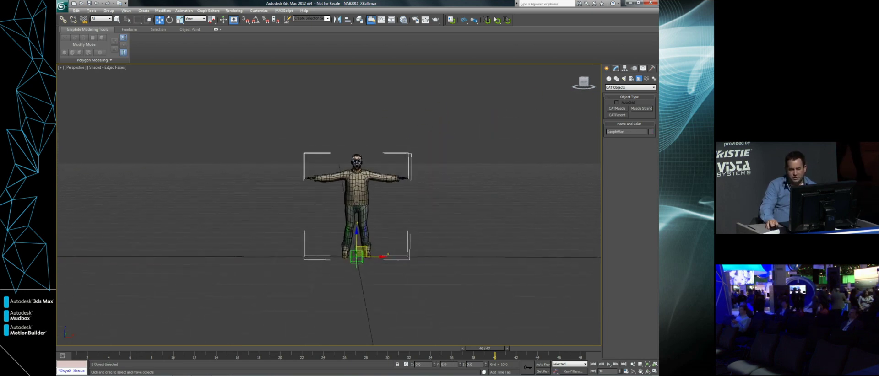
scroll(334, 185, "down", 1)
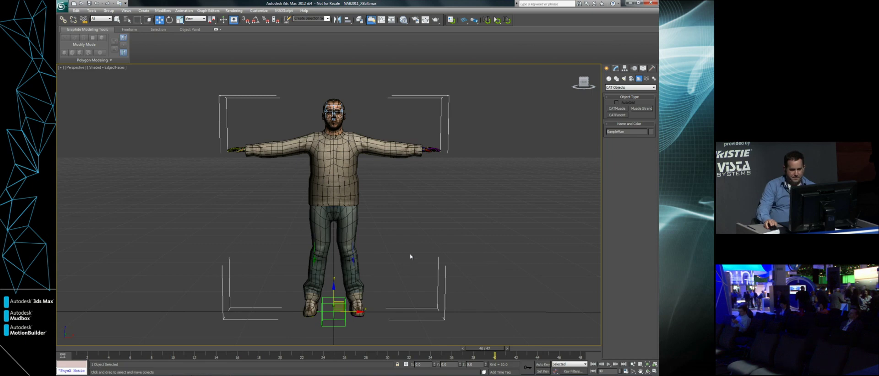
left_click(271, 194)
left_click_drag(186, 88, 495, 334)
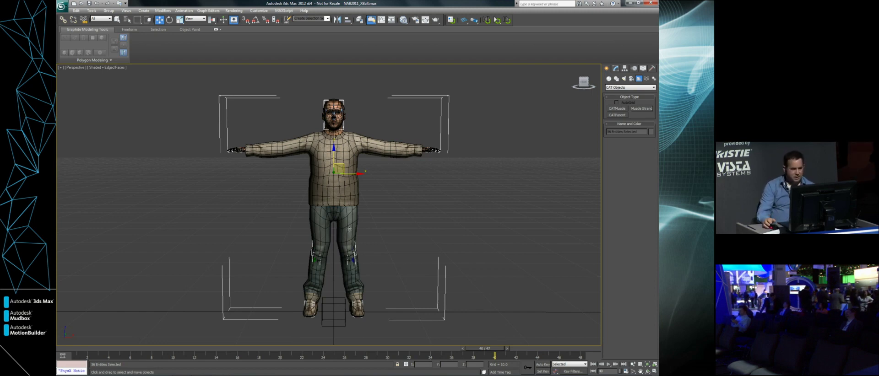
- Send the selected character to MotionBuilder as a new scene and switch to MotionBuilder
left_click(61, 6)
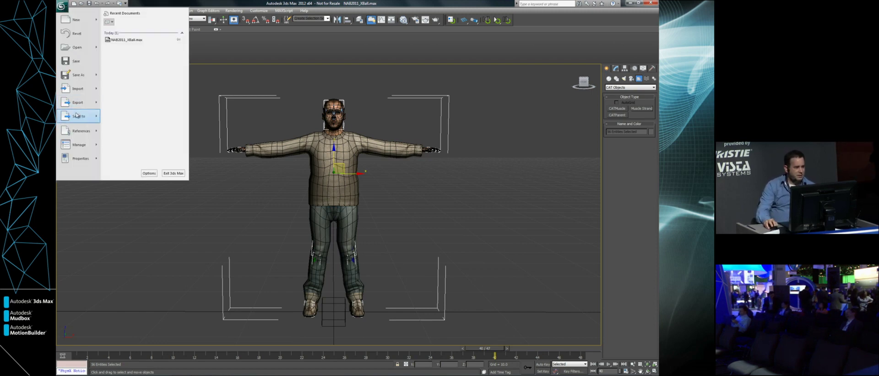
mouse_move(78, 116)
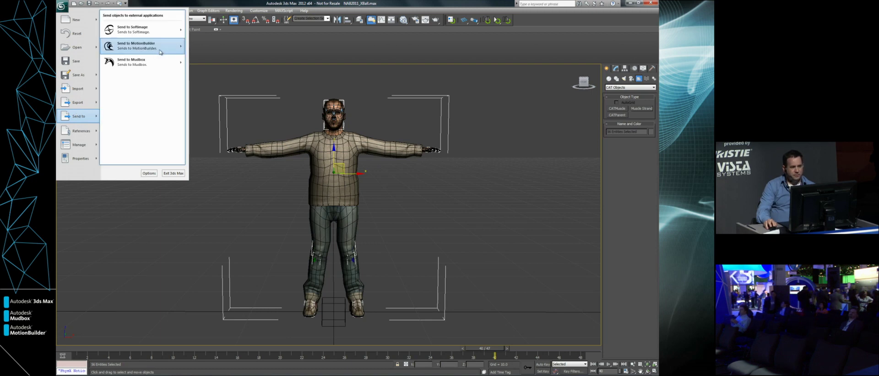
mouse_move(159, 50)
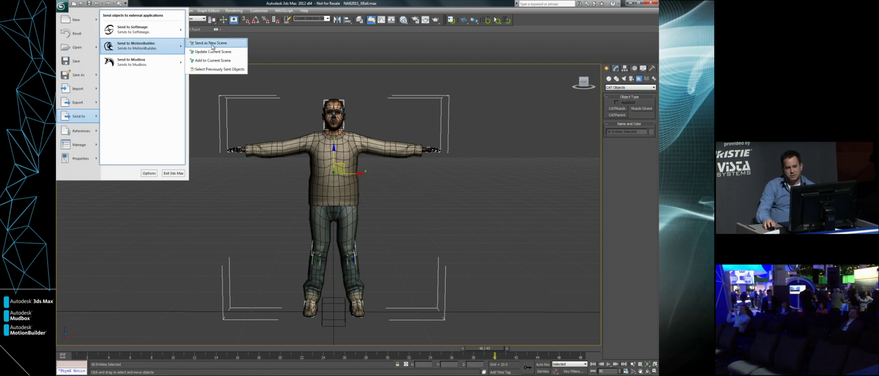
left_click(213, 46)
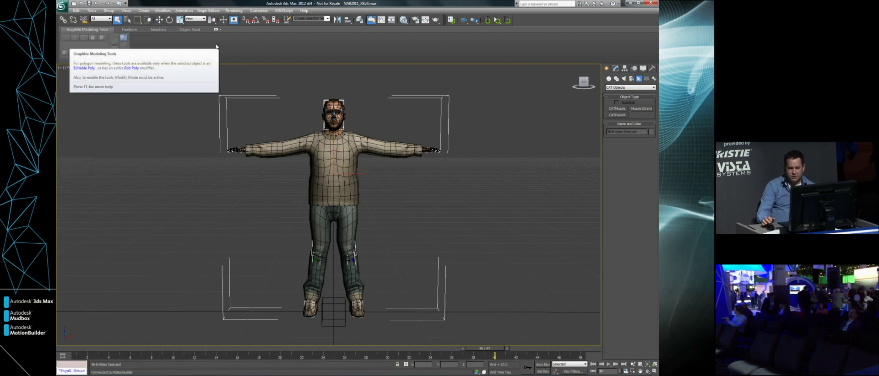
mouse_move(195, 373)
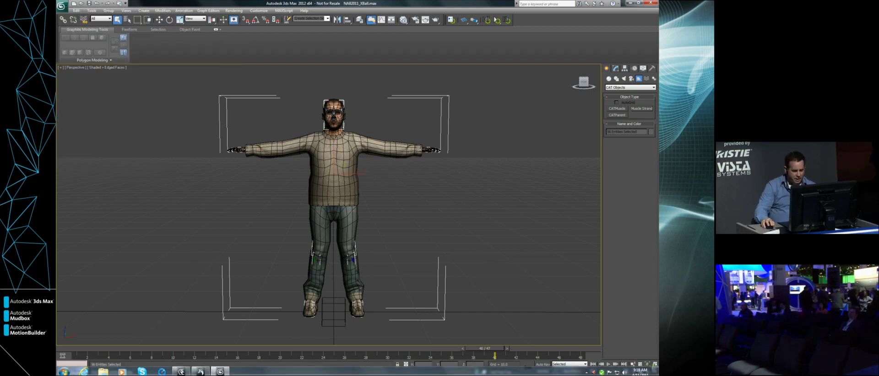
left_click(182, 370)
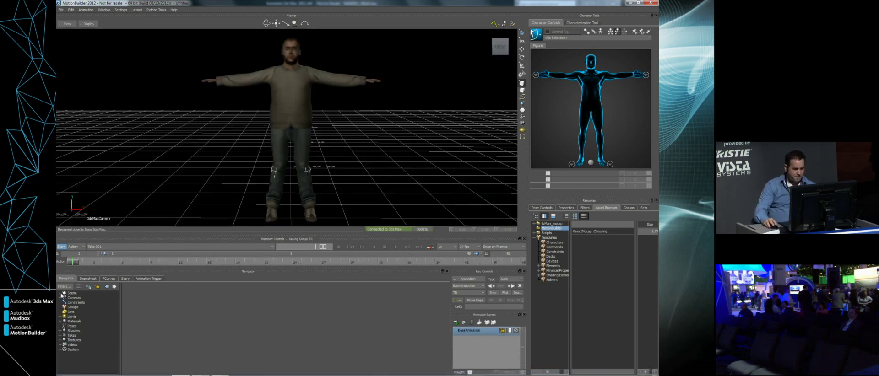
- Delete the imported 3dsMaxCamera and its camera target from the scene
left_click(87, 307)
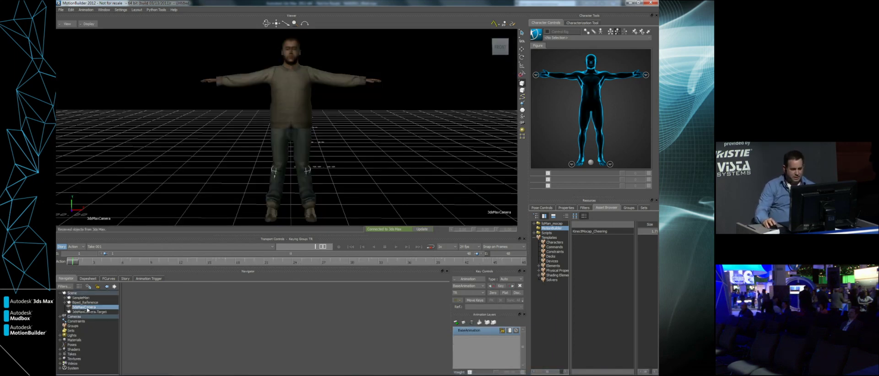
left_click(90, 313, "shift")
right_click(90, 314)
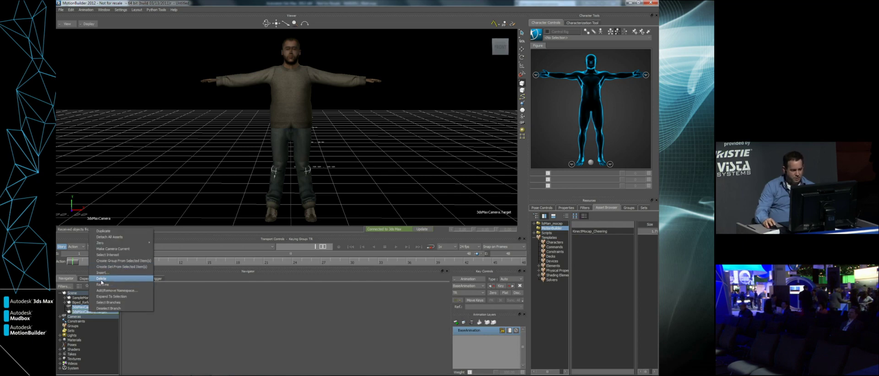
left_click(115, 284)
- Display the character in X-Ray mode so its skeleton shows through the mesh, and select the left thigh bone
left_click_drag(315, 160, 307, 133)
key("ctrl+a")
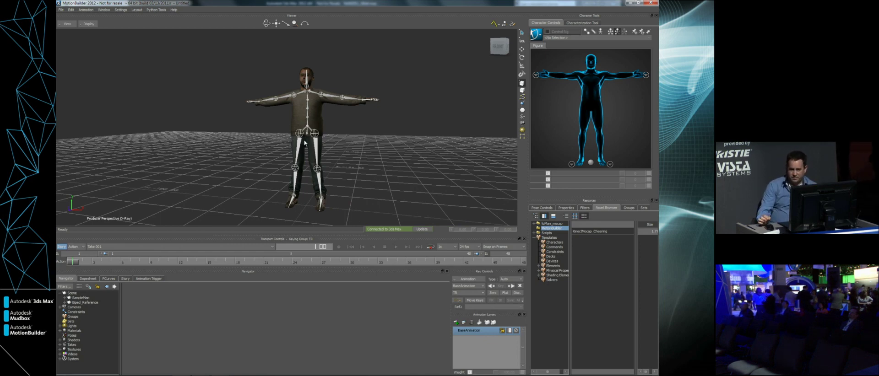
left_click(317, 150)
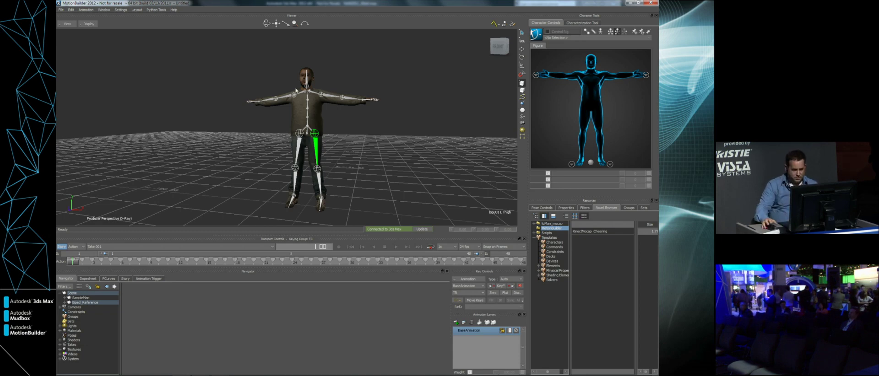
- Characterize the skeleton by applying the 3ds Max Biped Template from the Characters templates to its left thigh bone
left_click(555, 243)
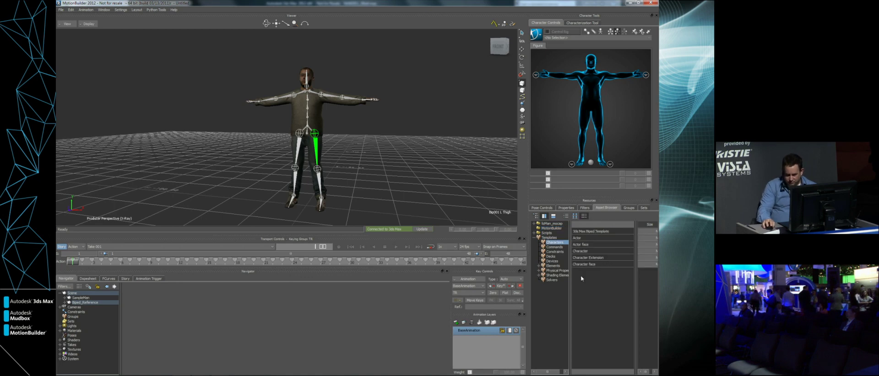
left_click(558, 239)
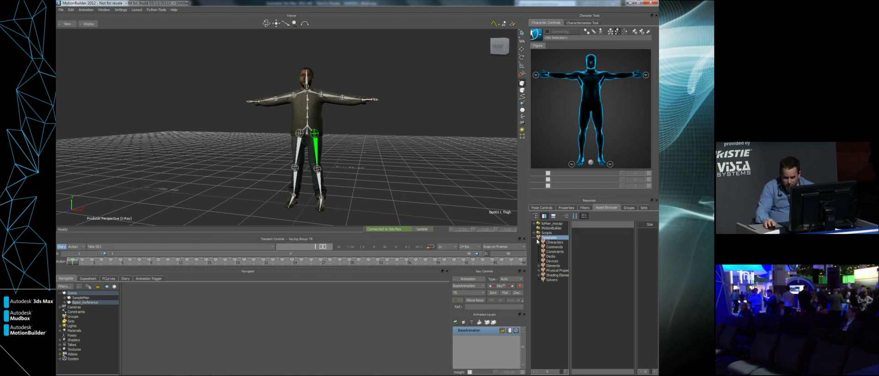
left_click(559, 244)
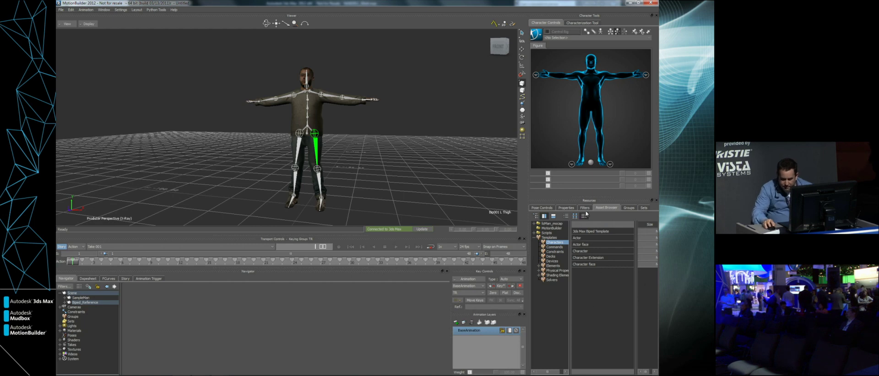
left_click(542, 208)
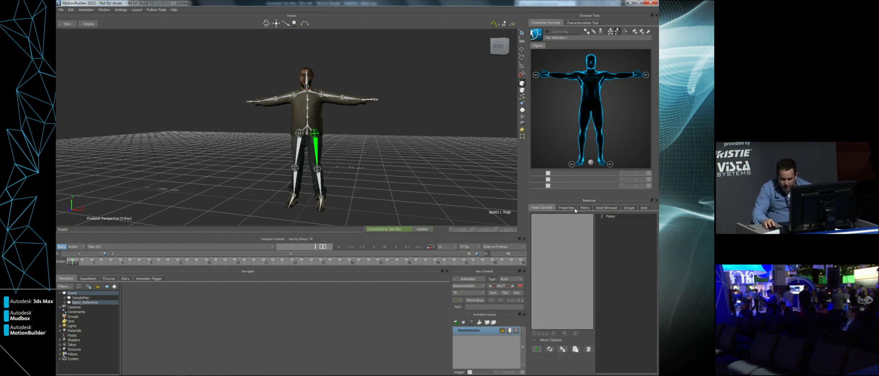
left_click(606, 209)
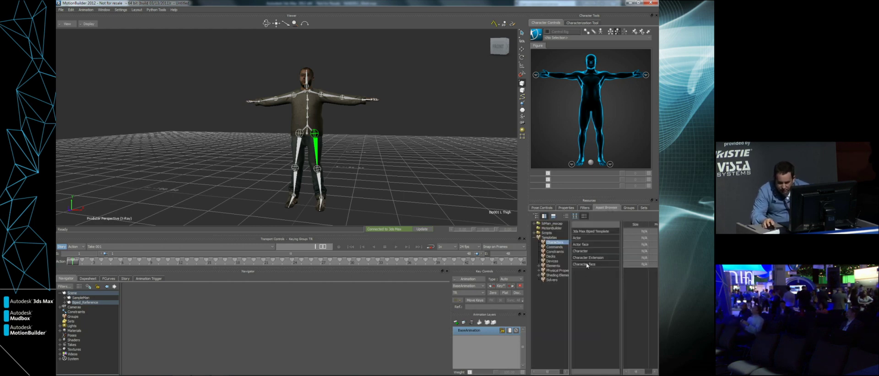
left_click(593, 232)
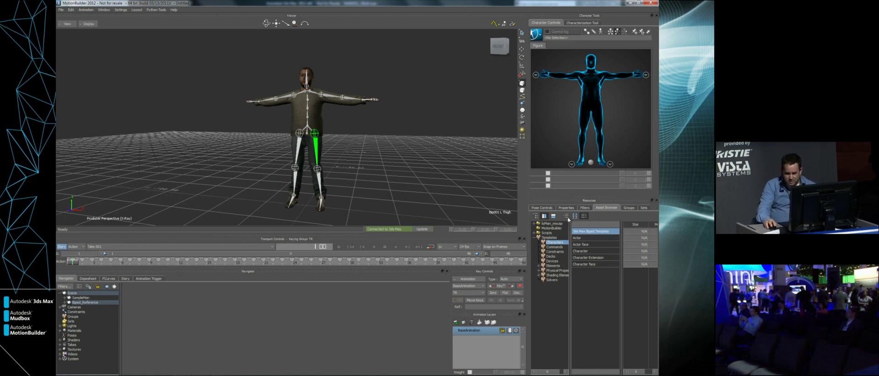
left_click(566, 216)
left_click(587, 224)
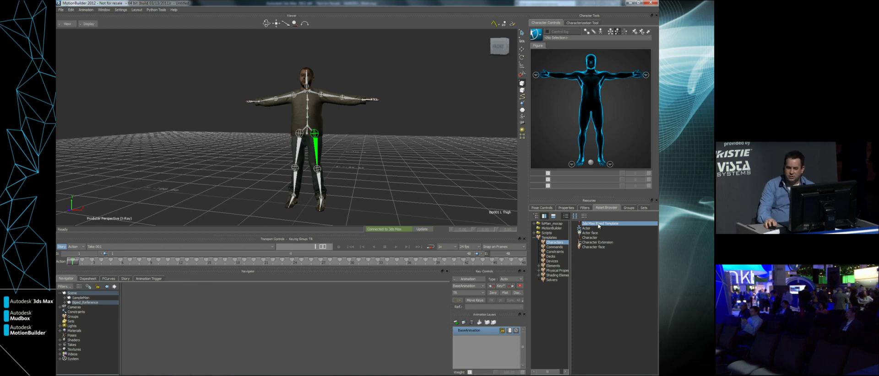
left_click_drag(330, 131, 315, 142)
left_click(333, 146)
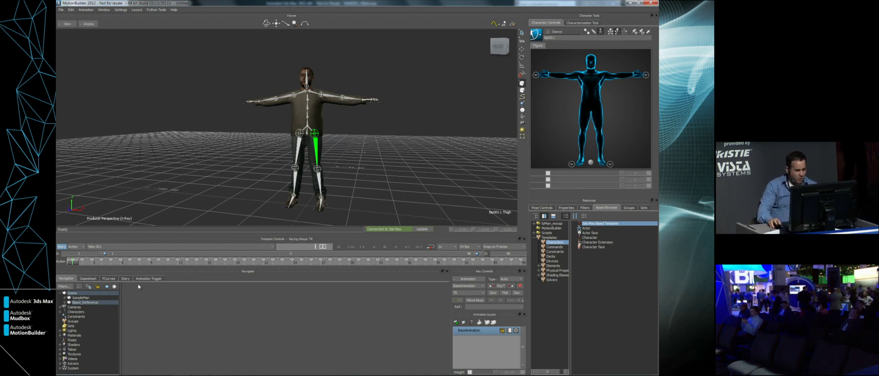
- Open the new character's Character Definition and turn off Characterize to unlock its bone mapping
double_click(76, 312)
left_click(77, 317)
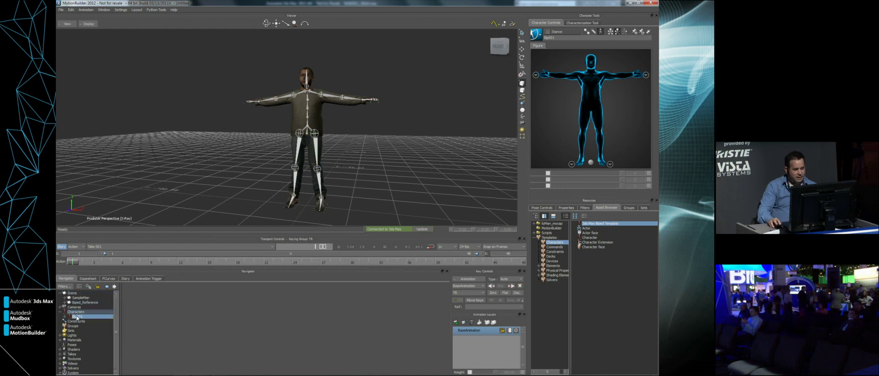
left_click(141, 288)
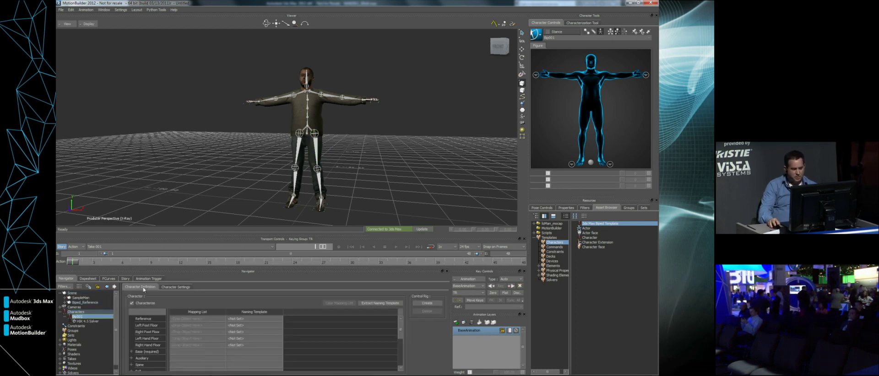
left_click(132, 303)
key("Return")
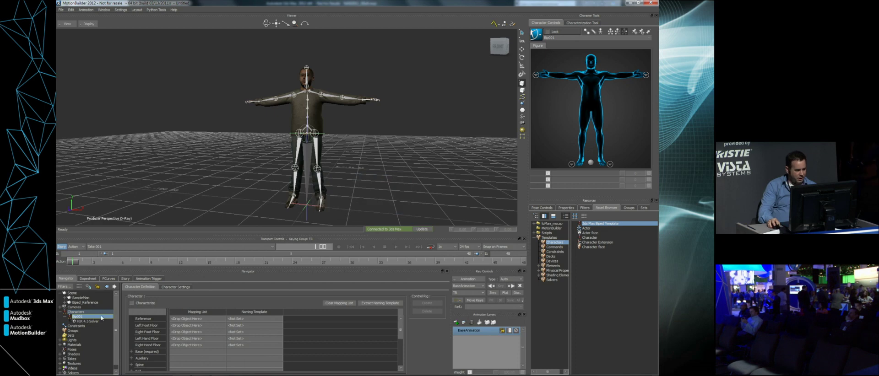
- Map Biped_Reference to the character's Reference slot and characterize the skeleton as a biped
left_click_drag(86, 303, 180, 321)
left_click(140, 305)
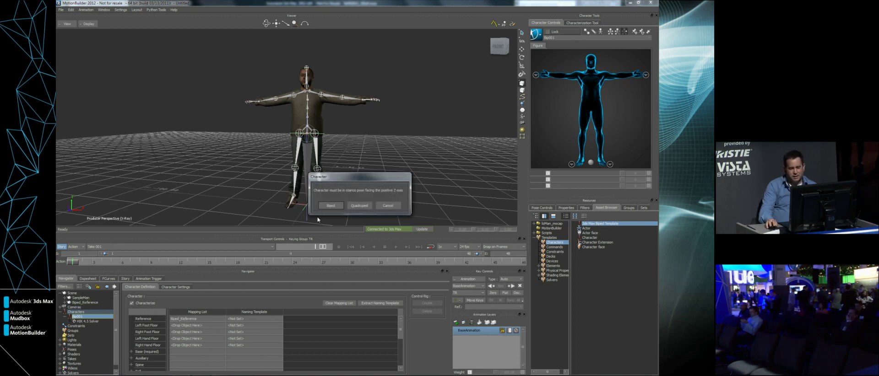
left_click(329, 209)
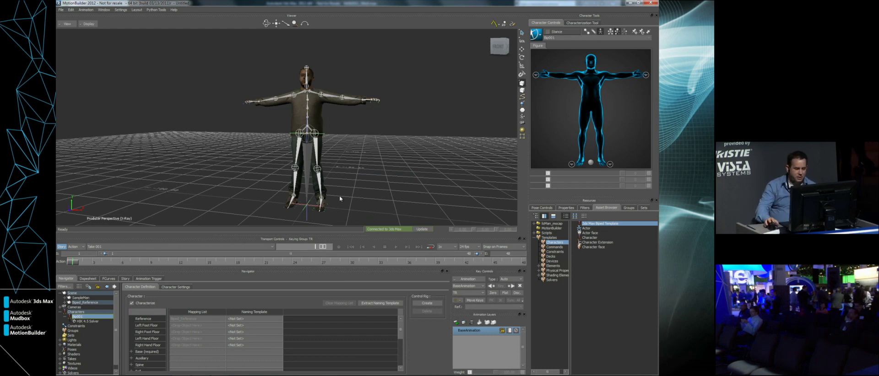
- Create an FK/IK control rig for the characterized Bip001 character
left_click(539, 36)
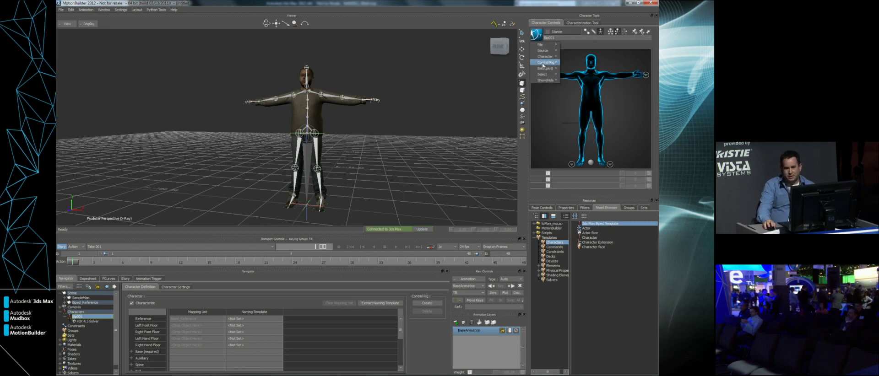
left_click(573, 63)
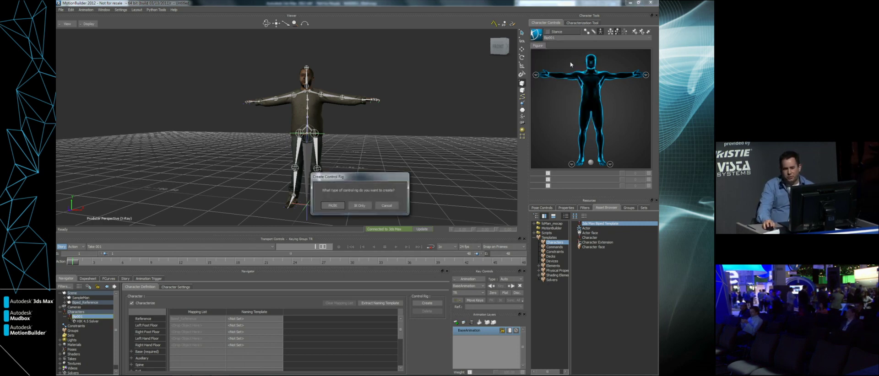
left_click(333, 205)
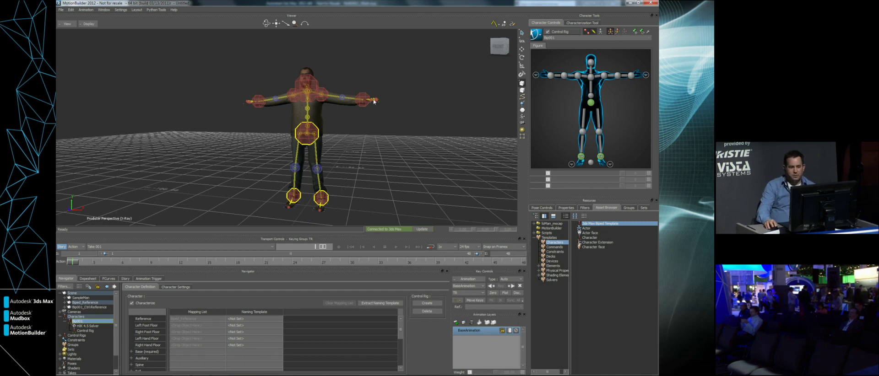
- Select the control rig's left wrist effector and try moving it to test the arm's response
left_click(362, 99)
key("t")
mouse_move(370, 93)
left_mouse_down()
mouse_move(404, 120)
mouse_move(358, 113)
mouse_move(398, 121)
mouse_move(356, 118)
mouse_move(362, 142)
mouse_move(401, 131)
mouse_move(352, 98)
mouse_move(371, 113)
mouse_move(368, 106)
left_mouse_up()
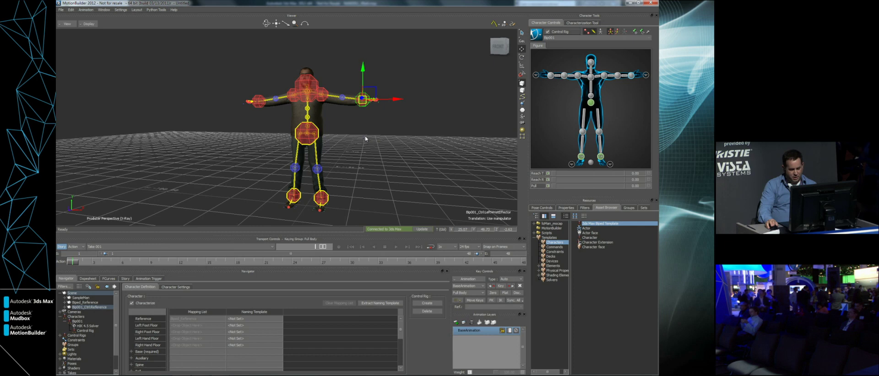
left_click_drag(416, 96, 400, 105, "shift")
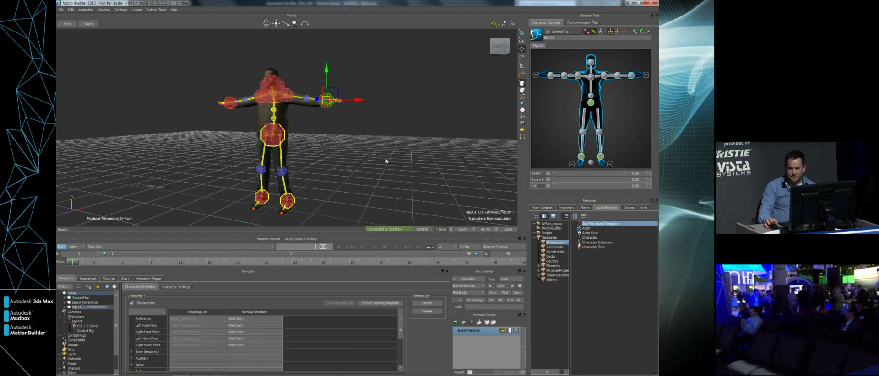
- Merge the KinectMocap_Cheering FBX asset from the MotionBuilder asset folder into the scene
left_click(552, 228)
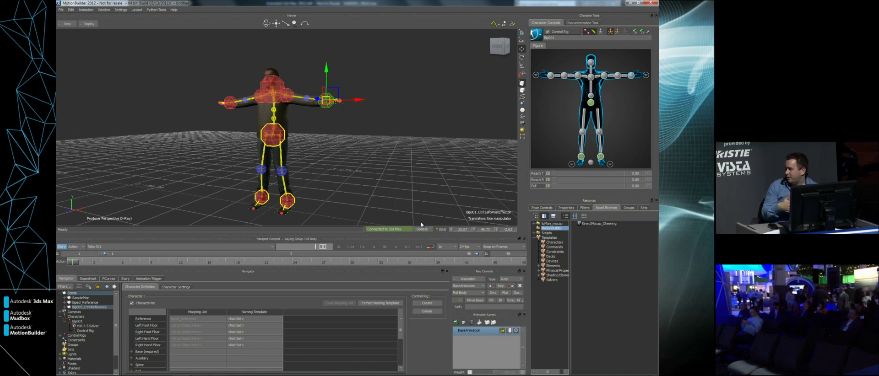
left_click_drag(597, 227, 384, 126)
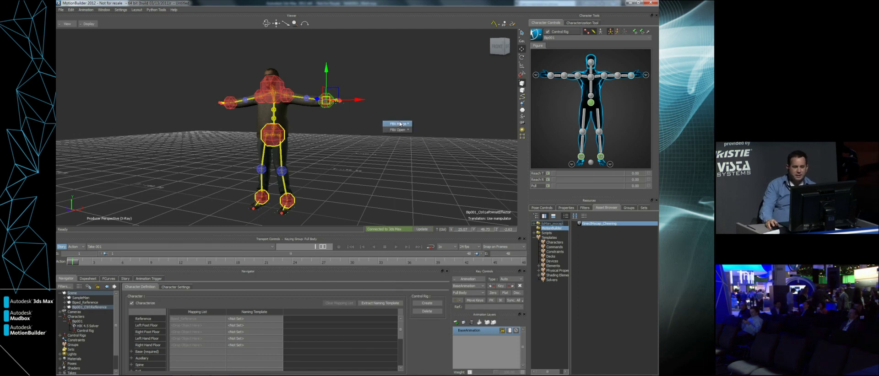
mouse_move(399, 124)
left_click(433, 124)
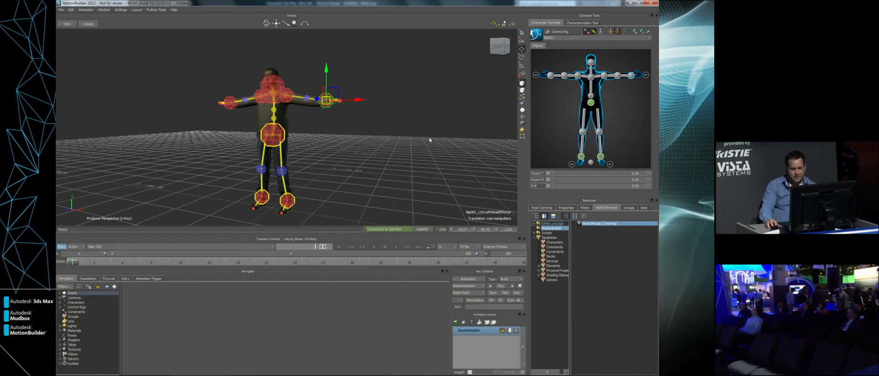
- Preview the imported motion capture in Take 001, Take 002 and Take 003
left_click(140, 246)
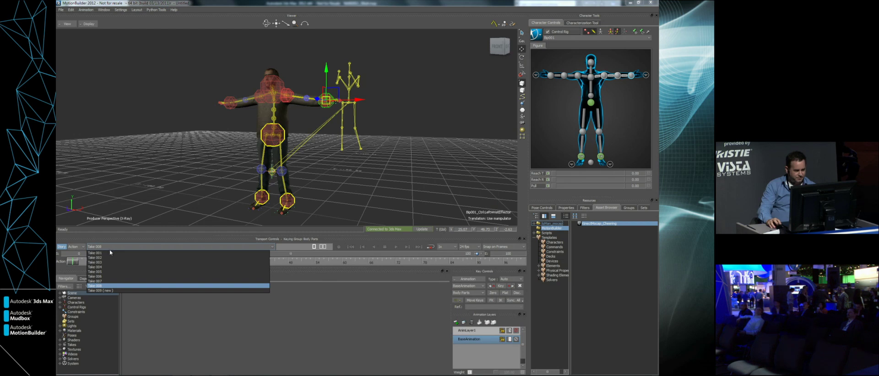
left_click(106, 254)
left_click(396, 247)
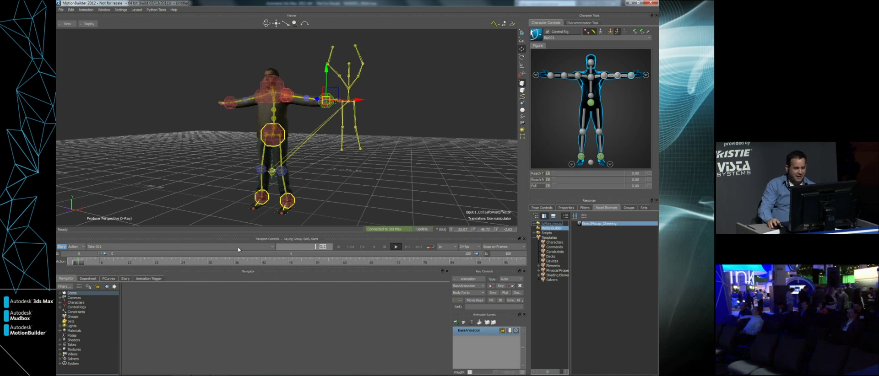
left_click(165, 247)
left_click(127, 258)
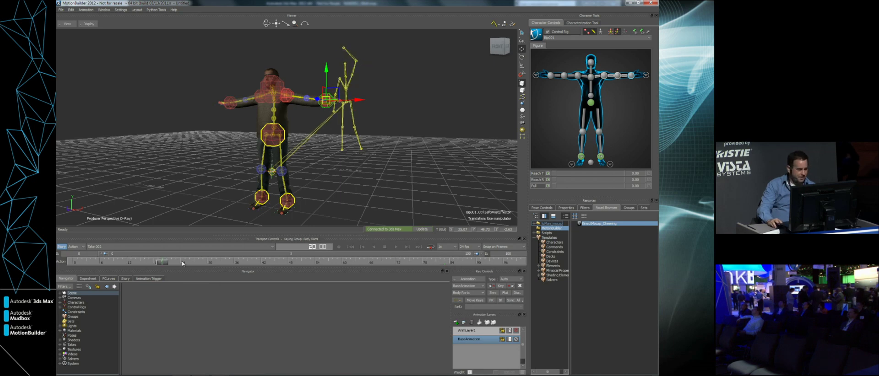
left_click(169, 247)
left_click(92, 262)
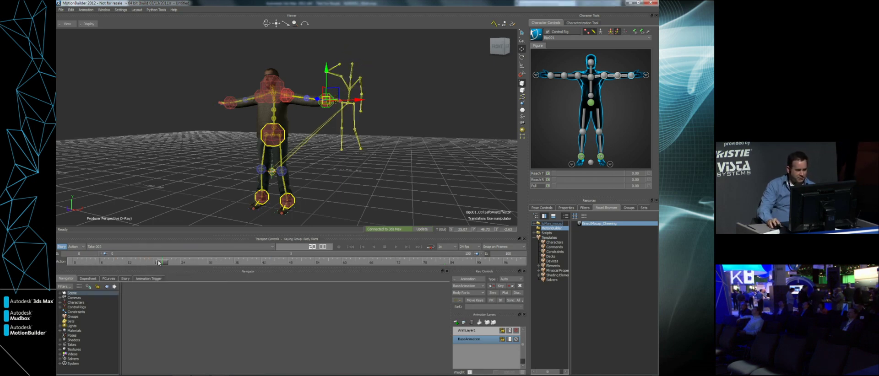
- Preview Take 008, switch to Take 007 and return it to its first frame
left_click(180, 246)
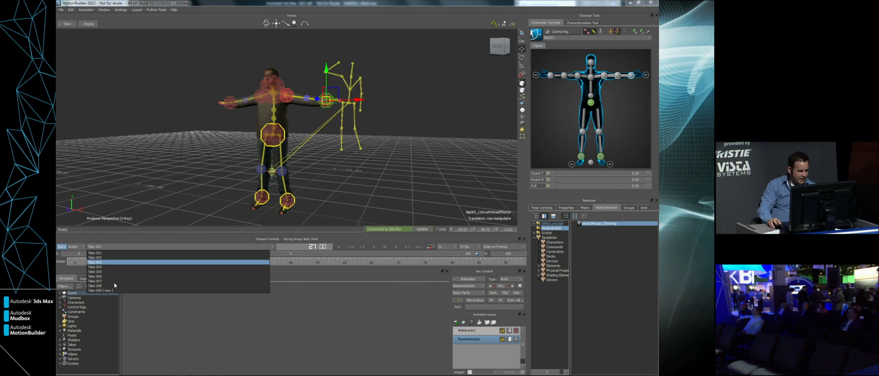
left_click(96, 286)
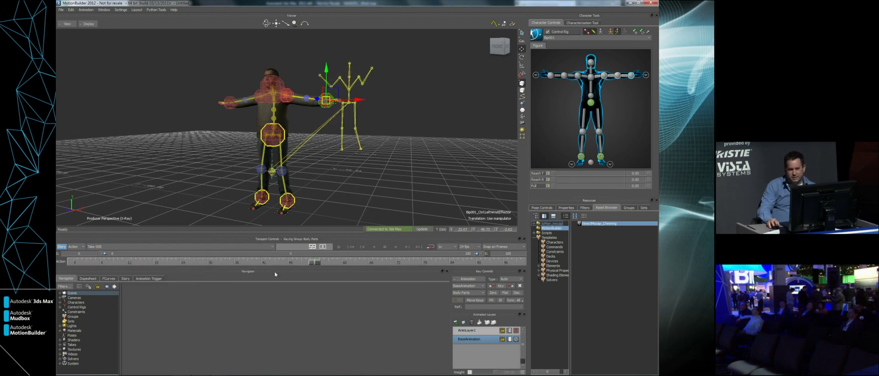
left_click(153, 247)
left_click(99, 281)
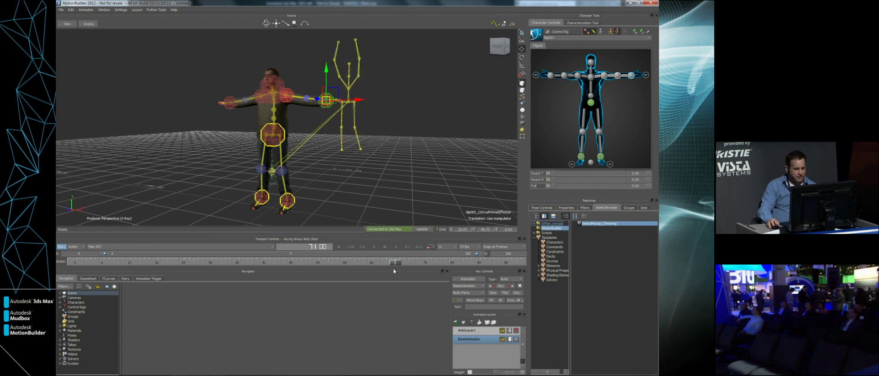
left_click(66, 261)
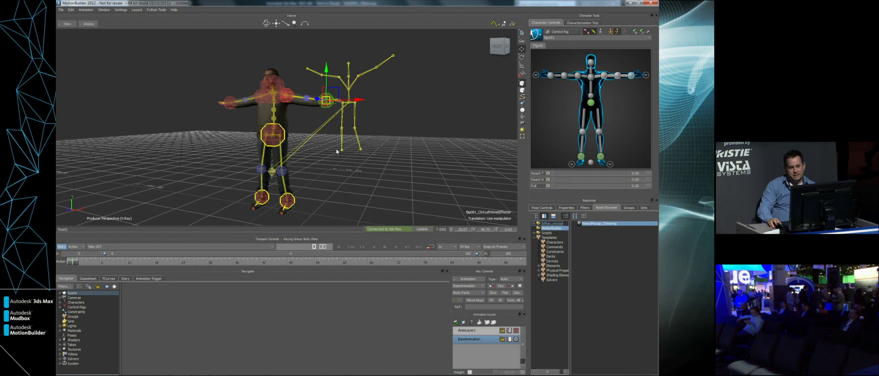
- Set Kinect Mocap as the Bip001 character's input source
left_click_drag(334, 161, 268, 161, "ctrl+shift")
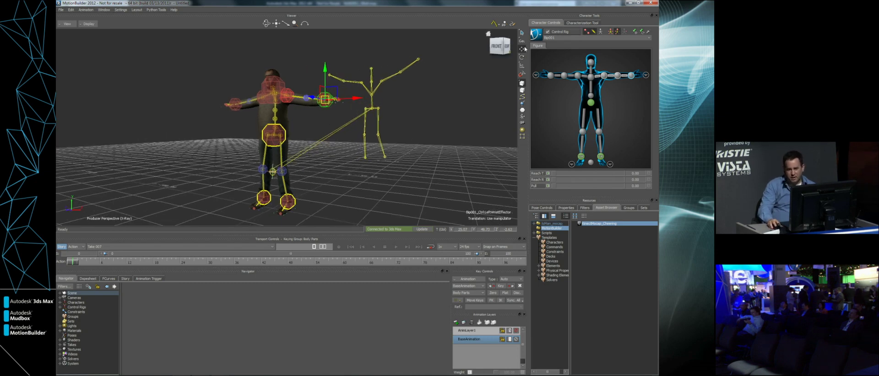
left_click(536, 33)
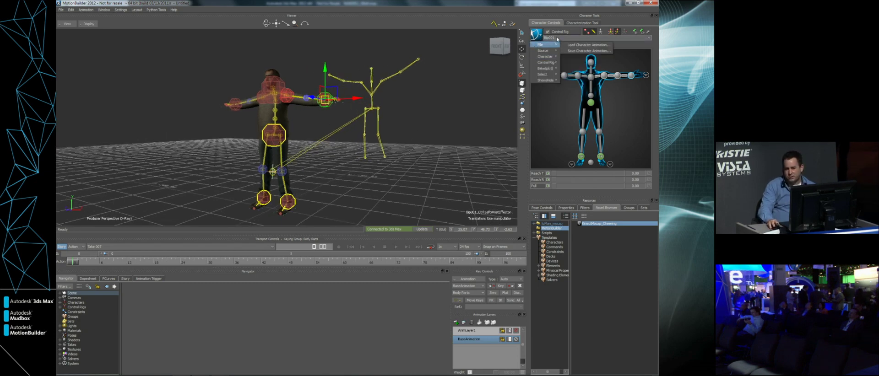
mouse_move(547, 51)
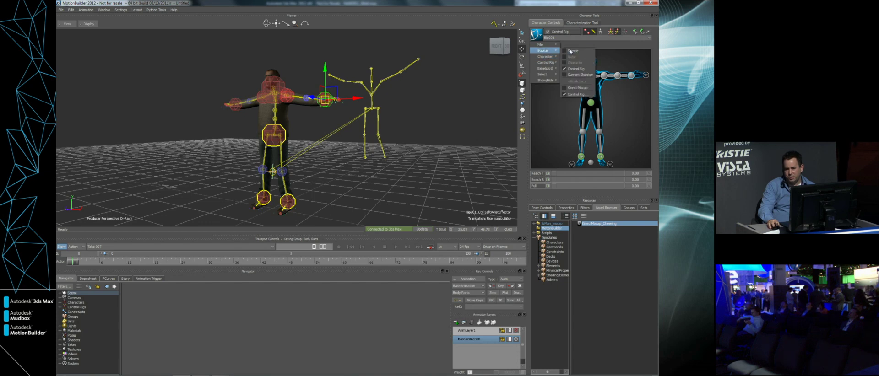
left_click(575, 88)
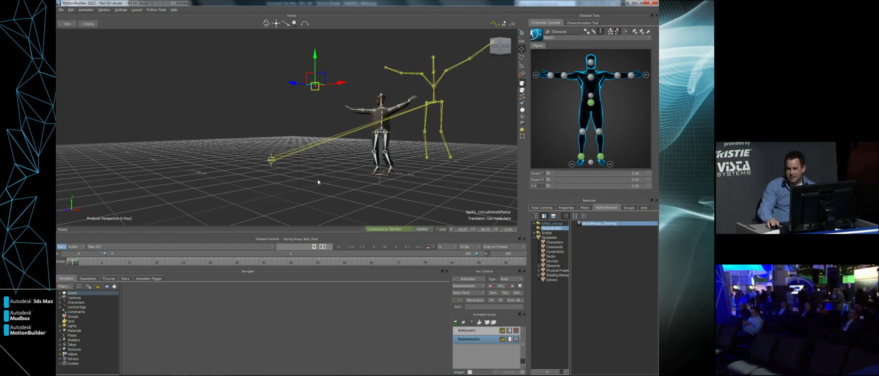
scroll(367, 146, "up", 3)
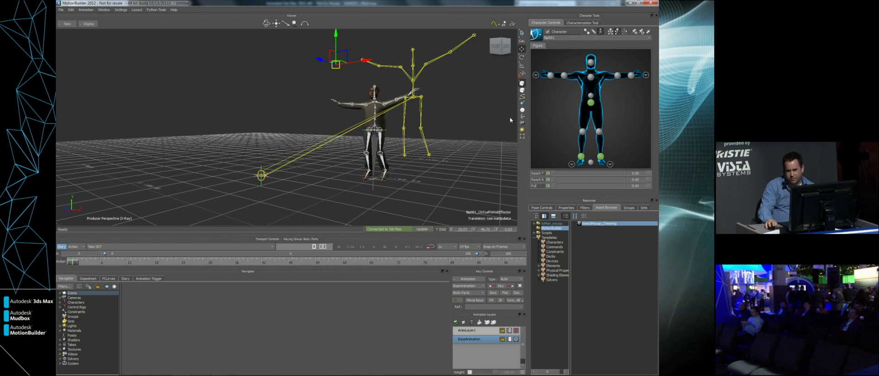
- Find Bip001 among the scene's characters and open its Character Settings
left_click(61, 307)
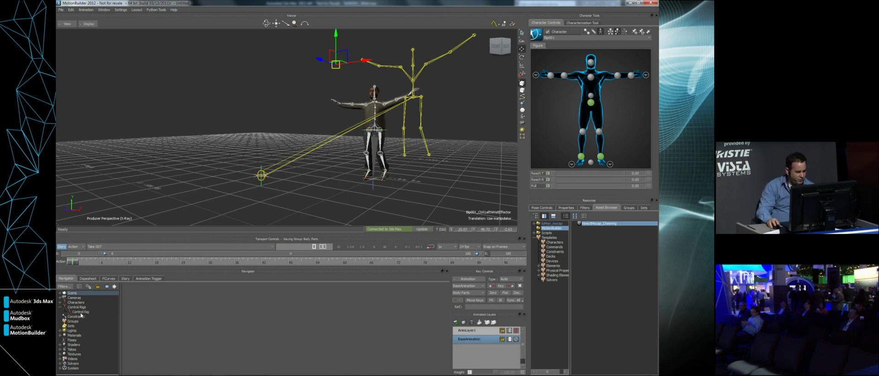
left_click(61, 312)
left_click(60, 303)
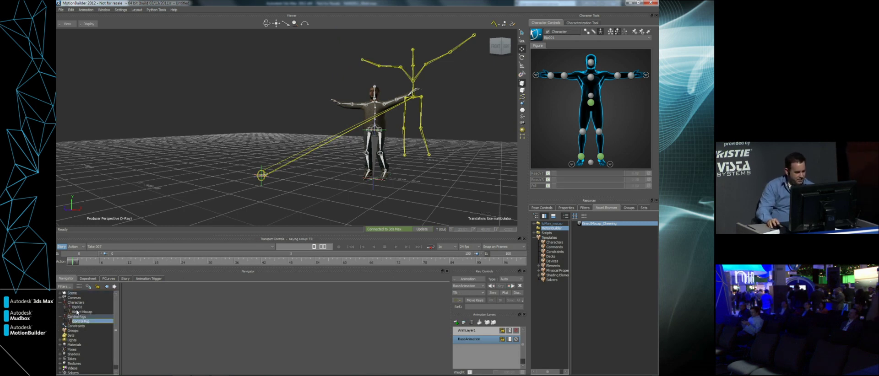
left_click(77, 308)
left_click(174, 288)
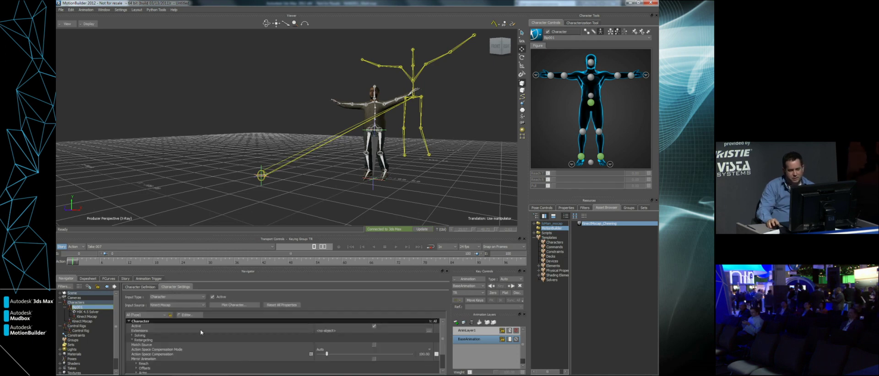
- Expand the Floor Contacts settings of Bip001 and enable Feet Floor Contact
scroll(443, 345, "down", 2)
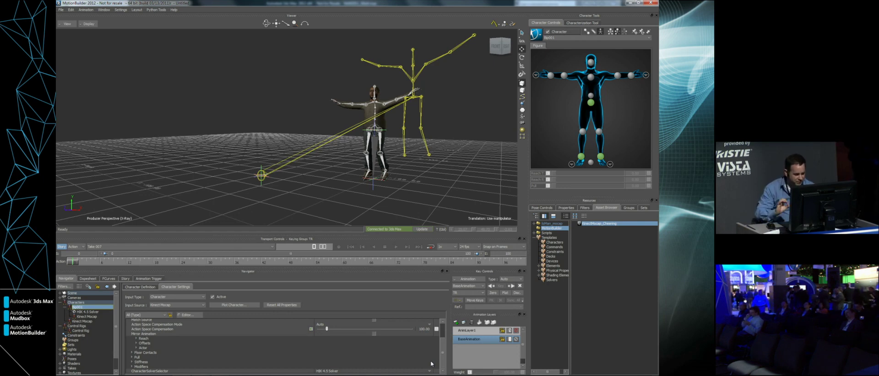
left_click(132, 353)
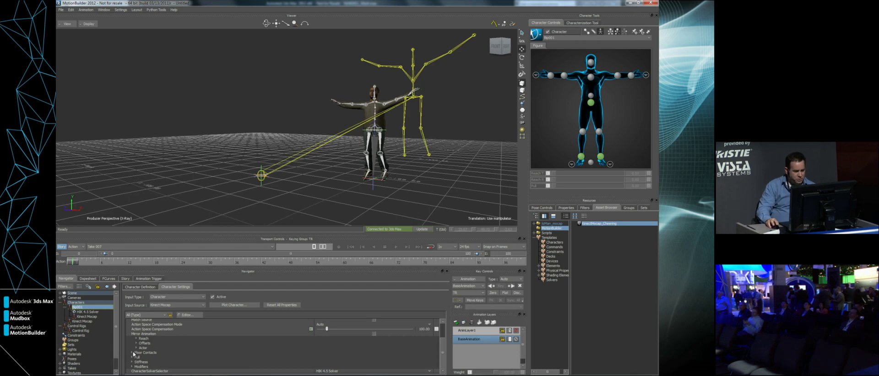
scroll(442, 357, "down", 2)
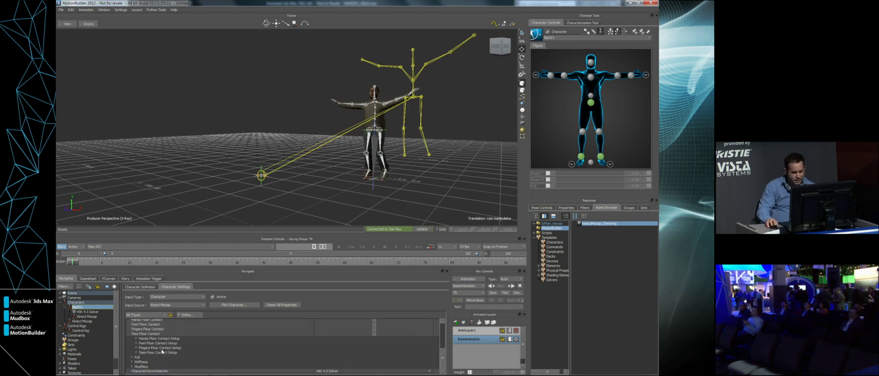
left_click_drag(339, 131, 375, 122, "ctrl+shift")
mouse_move(80, 264)
left_mouse_down()
mouse_move(110, 264)
mouse_move(73, 264)
left_mouse_up()
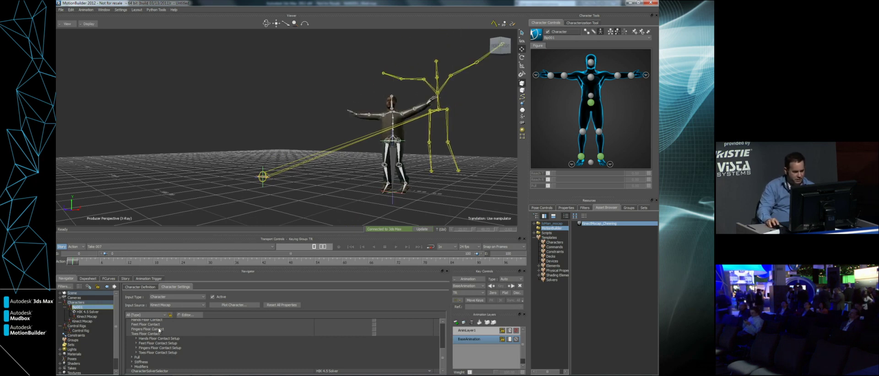
left_click(142, 325)
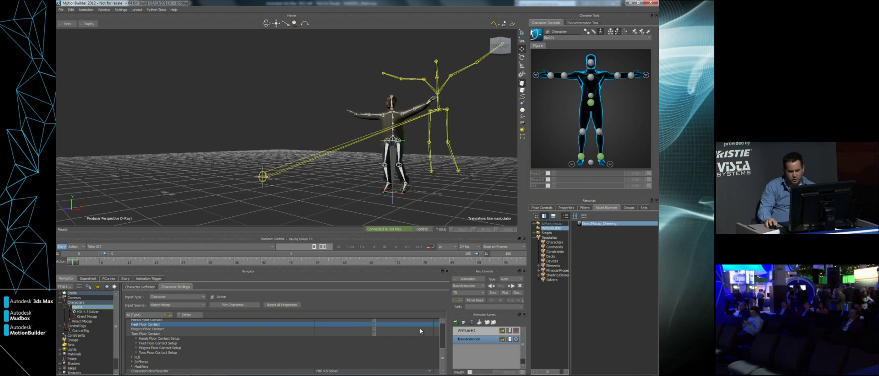
left_click(374, 325)
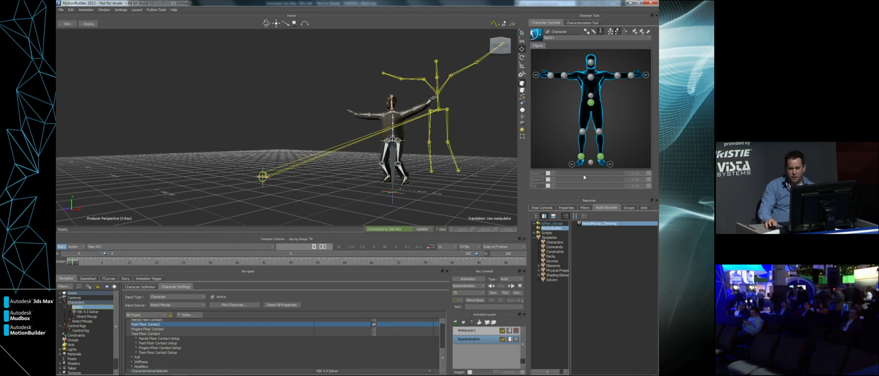
- Select the character's reference node, Biped_Reference, and raise it slightly along the vertical axis
left_click(591, 163)
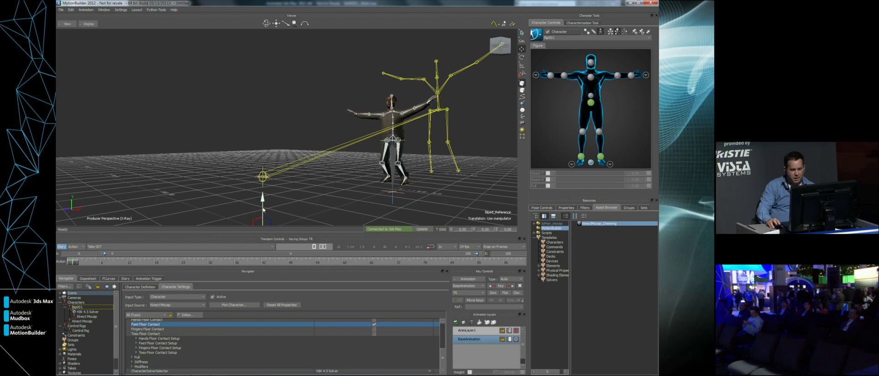
mouse_move(264, 212)
left_mouse_down()
mouse_move(257, 221)
mouse_move(264, 206)
left_mouse_up()
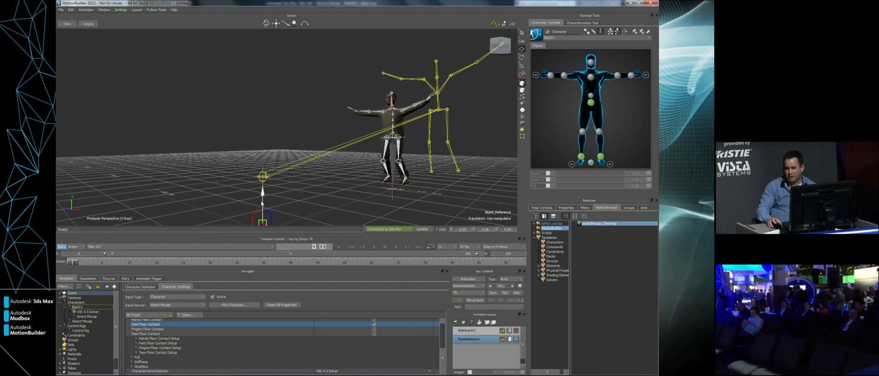
- Bake the retargeted Kinect cheering motion of Bip001 onto its control rig
left_click(536, 34)
mouse_move(548, 70)
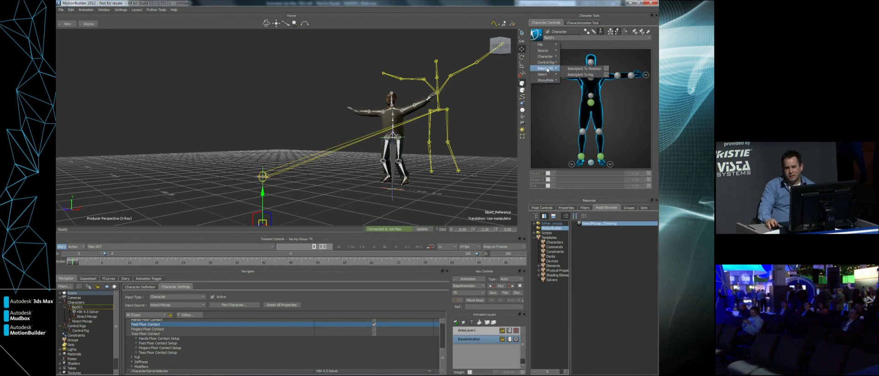
left_click(580, 74)
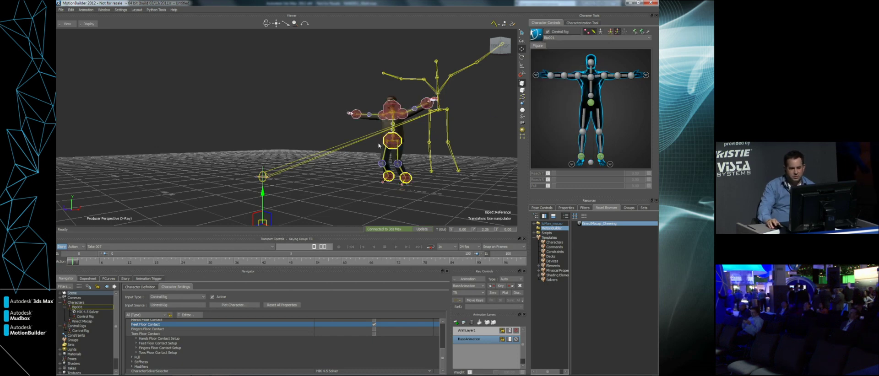
- At the frame where the raised arms come together, rotate the left shoulder effector outward on AnimLayer1 and key it
left_click_drag(401, 159, 99, 238, "ctrl+shift")
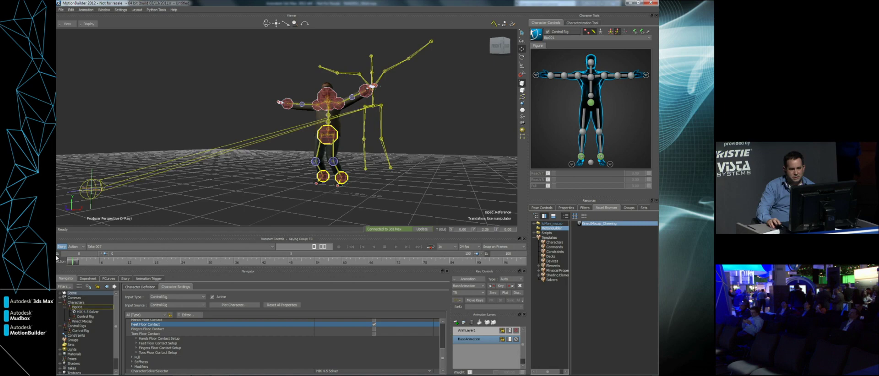
scroll(304, 169, "up", 5)
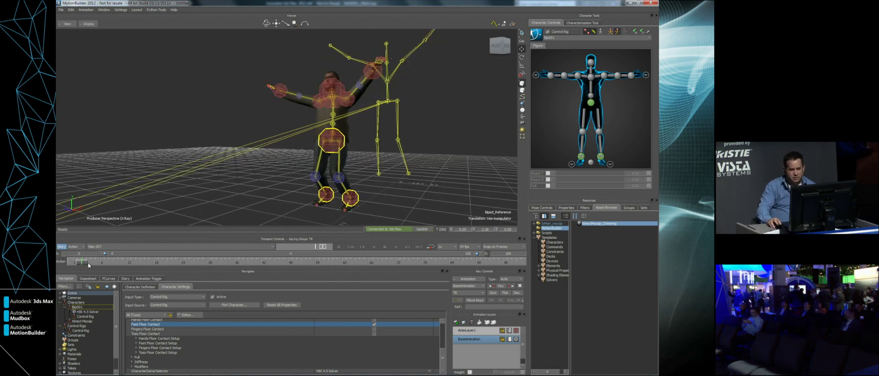
left_click_drag(78, 259, 90, 262)
left_click(105, 263)
mouse_move(104, 263)
left_mouse_down()
mouse_move(90, 263)
mouse_move(107, 263)
left_mouse_up()
left_click(472, 331)
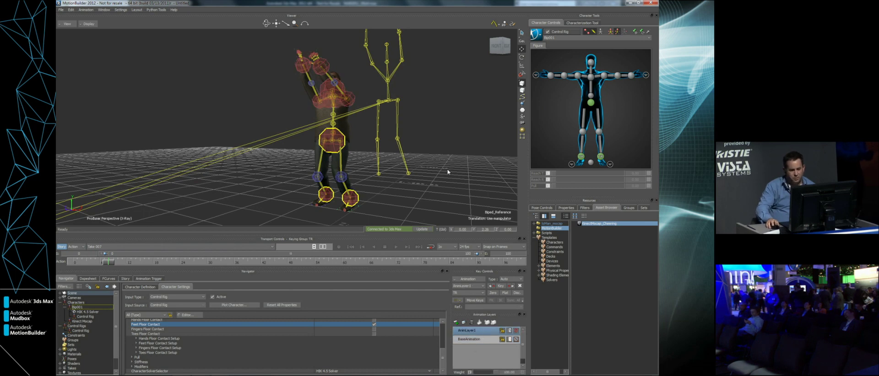
left_click(347, 95)
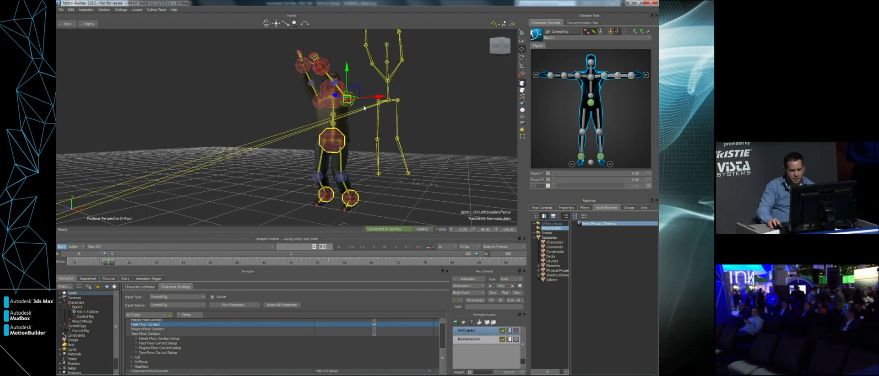
key("r")
left_click_drag(360, 107, 387, 70)
left_click(349, 99)
left_click(349, 100)
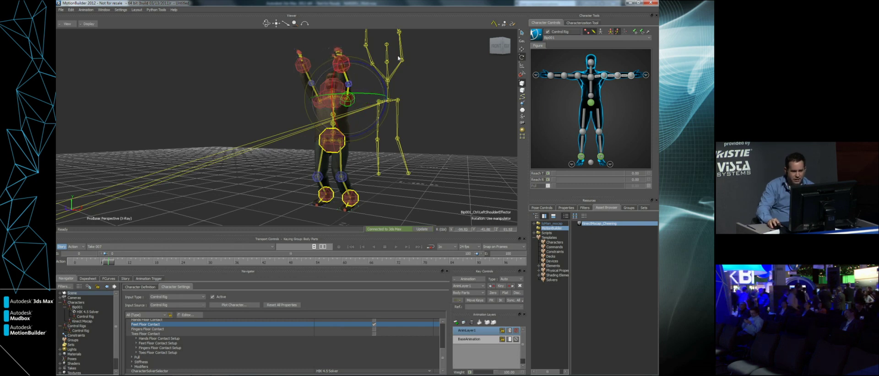
left_click(501, 286)
- Rotate the right arm slightly outward on AnimLayer1 at the same frame, and scrub back to the start of the take
left_click(319, 101)
left_click(309, 84)
left_click_drag(316, 110, 316, 101)
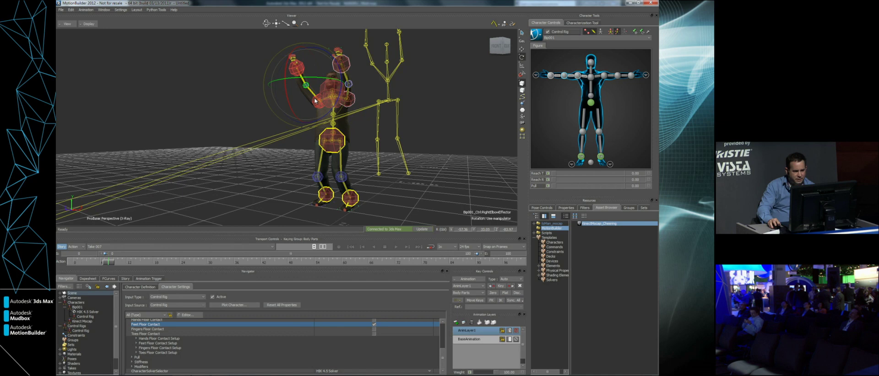
left_click(319, 102)
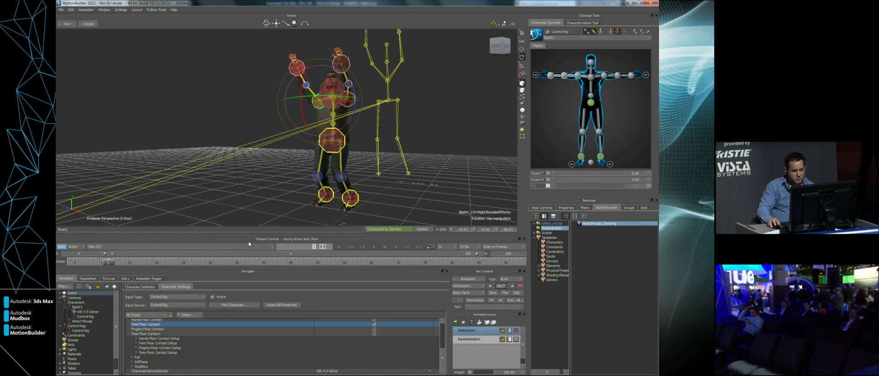
left_click(85, 264)
mouse_move(86, 264)
left_mouse_down()
mouse_move(422, 291)
mouse_move(73, 263)
left_mouse_up()
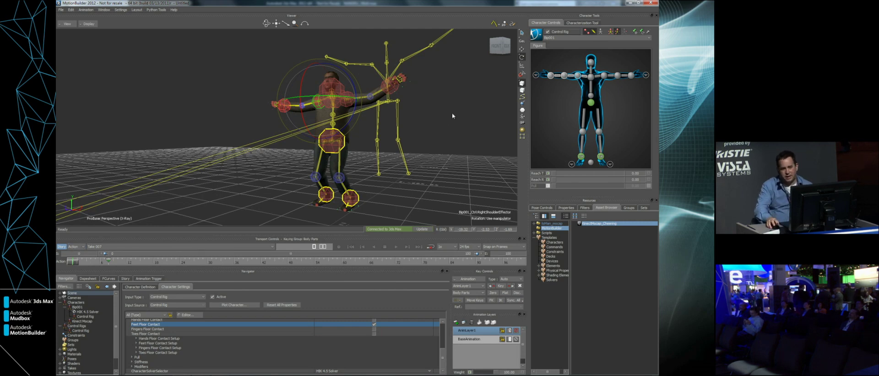
- Bake the layered control rig animation to the skeleton, update the connected 3ds Max scene and scrub through the character's motion there
left_click(539, 39)
mouse_move(544, 65)
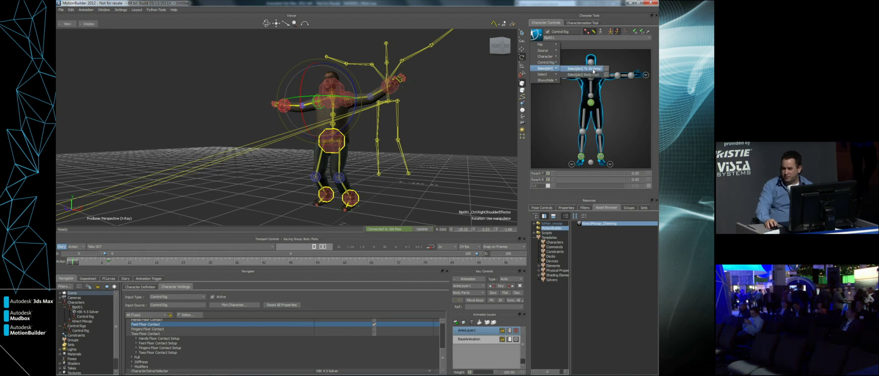
left_click(591, 69)
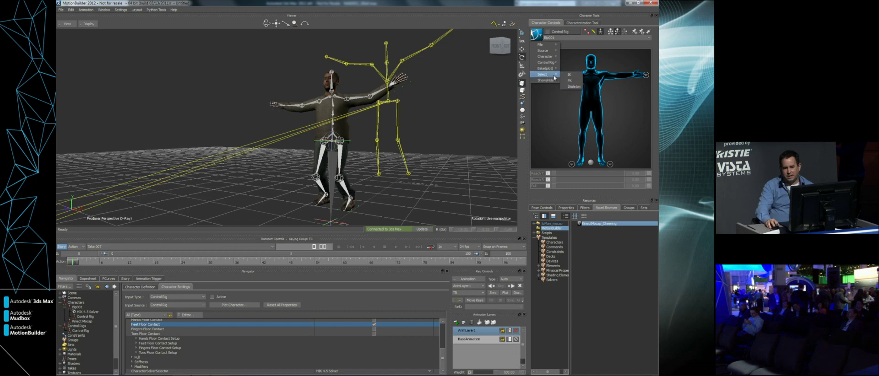
left_click(420, 233)
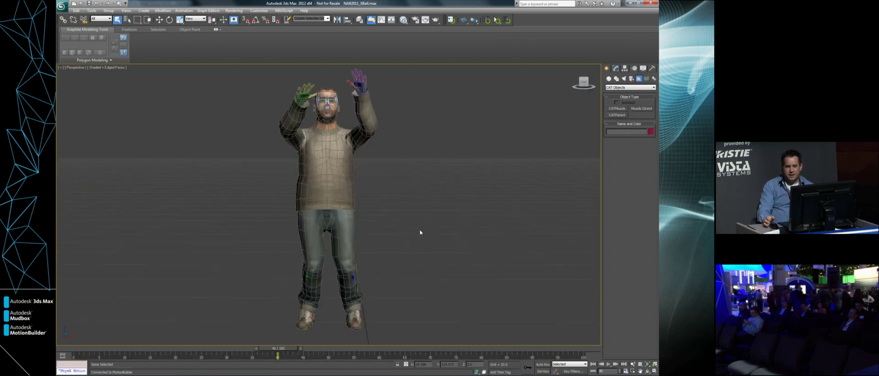
left_click_drag(275, 349, 188, 349)
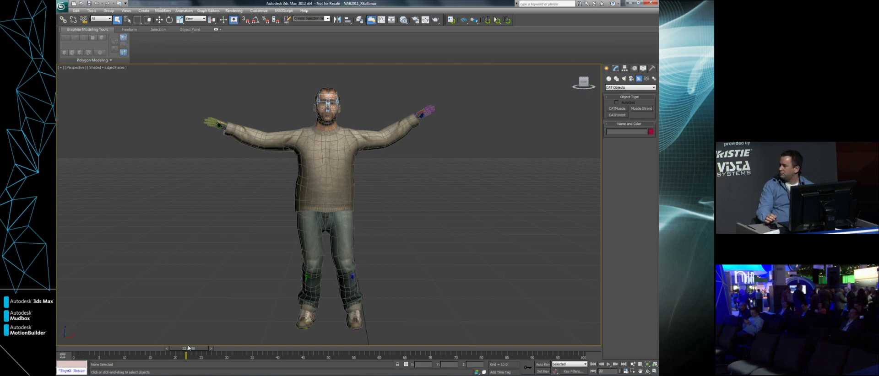
- Select the SampleMan character mesh and add a Point Cache modifier above its Skin modifier
scroll(285, 280, "down", 4)
scroll(285, 279, "up", 2)
left_click(318, 227)
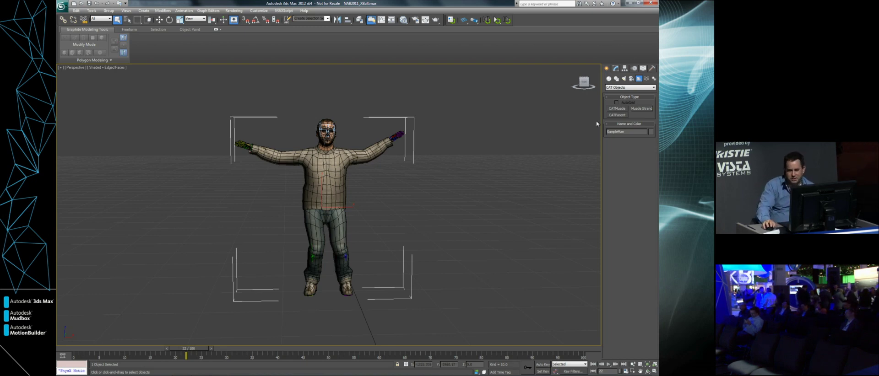
right_click(439, 177)
mouse_move(454, 161)
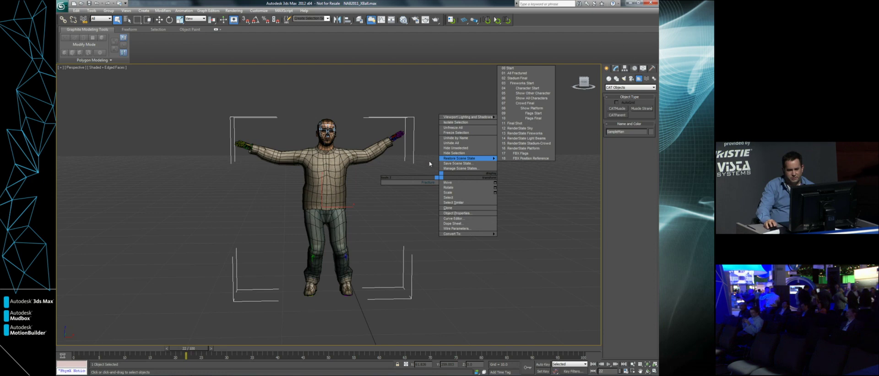
left_click(616, 68)
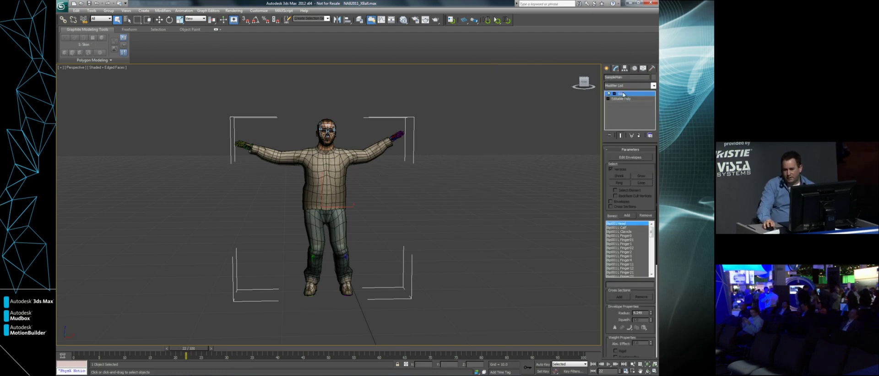
left_click(634, 87)
scroll(641, 229, "down", 15)
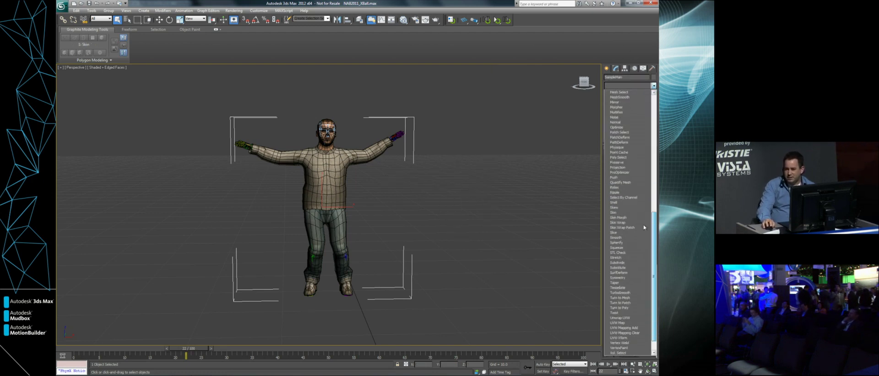
scroll(644, 279, "up", 6)
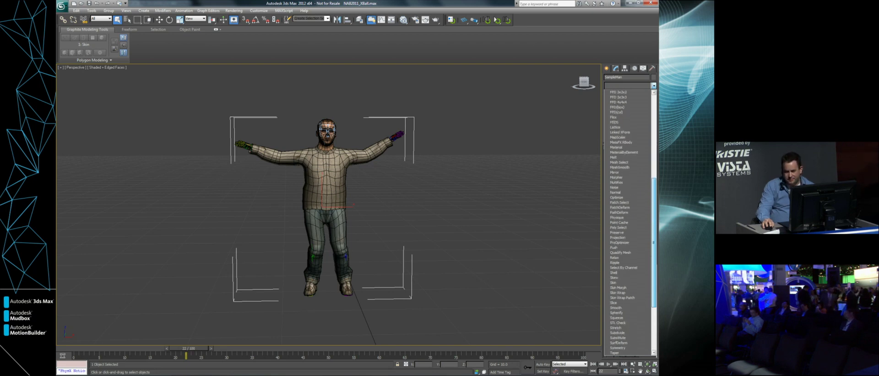
left_click(620, 223)
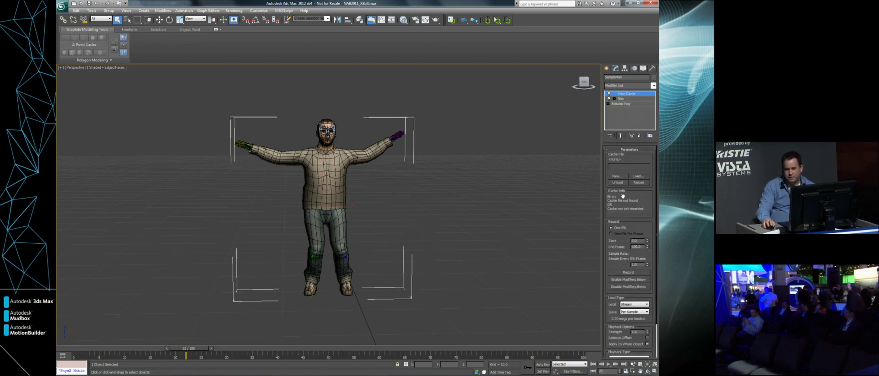
- Assign SampleMan_Demo.xml as the cache file, overwriting the existing one, and record the cache as one file for frames 0 to 100
left_click(616, 177)
left_click(131, 125)
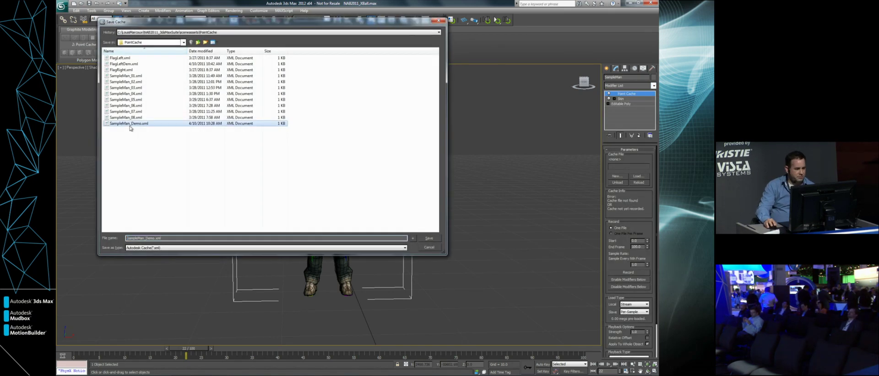
left_click(428, 238)
left_click(418, 215)
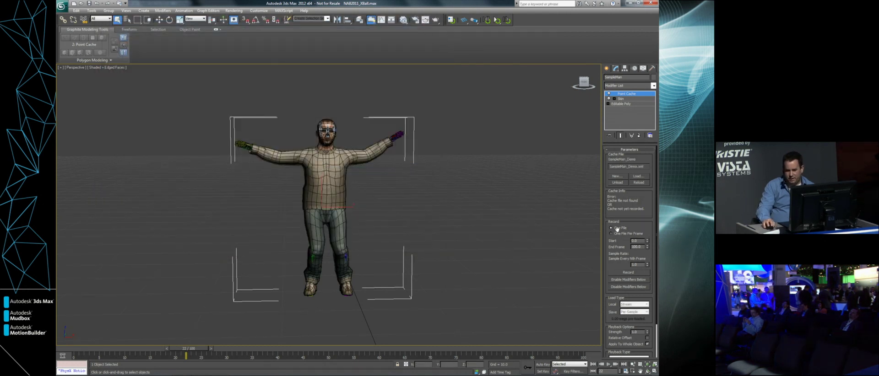
left_click(633, 273)
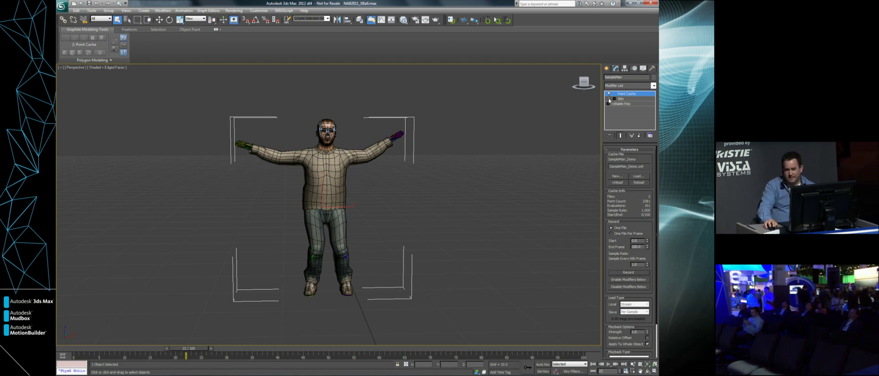
left_click_drag(192, 351, 84, 355)
- Restore the scene state 05 Show Other Character
right_click(377, 222)
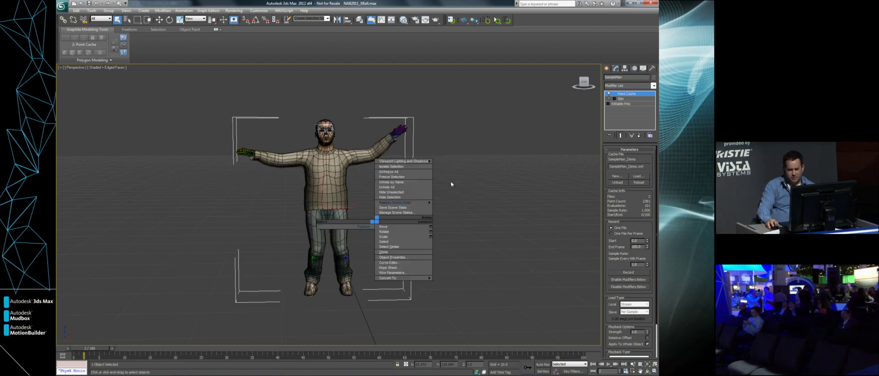
mouse_move(418, 205)
left_click(466, 138)
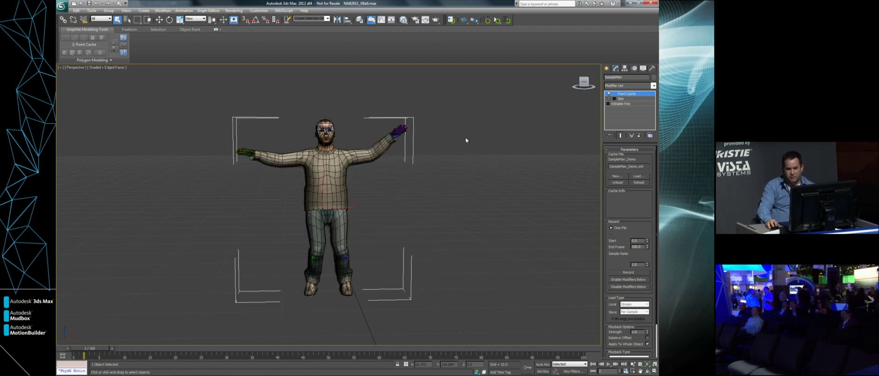
- Copy SampleMan's Point Cache modifier onto the second, T-posed character and scrub the timeline to check its motion
middle_click_drag(498, 212, 379, 193)
scroll(367, 193, "down", 3)
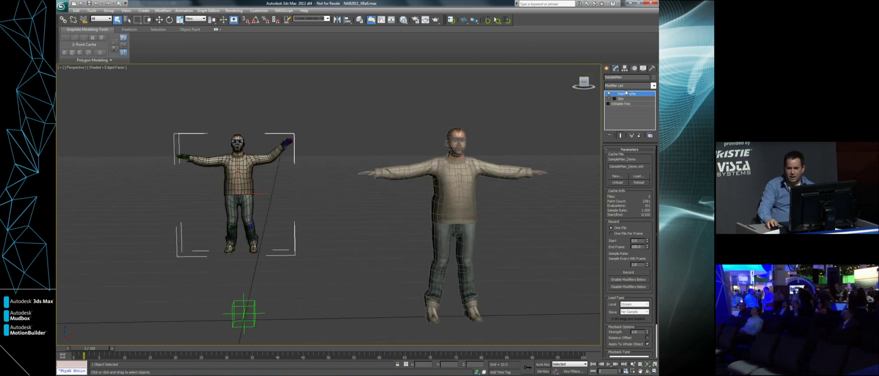
left_click(464, 204)
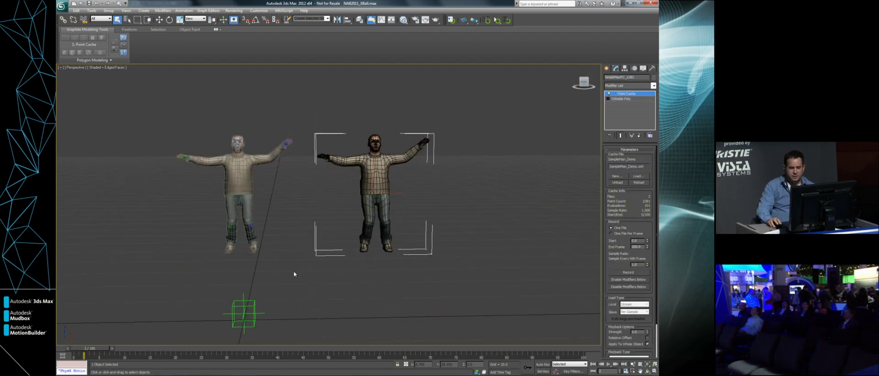
left_click_drag(101, 352, 202, 335)
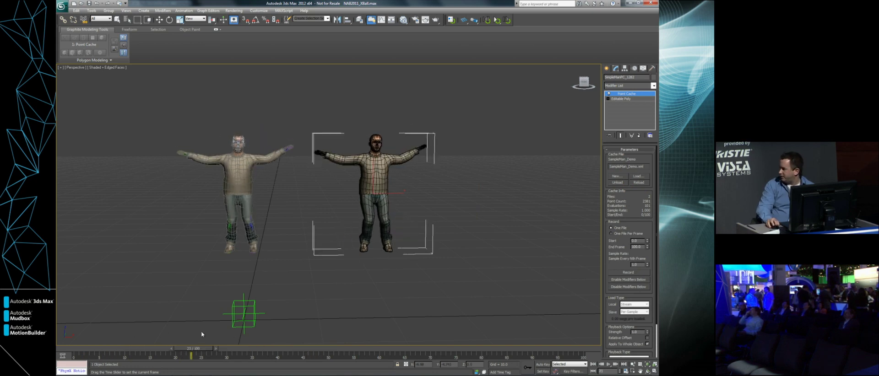
- Restore the scene state 07 Crowd Final and bring the group of crowd characters into view
middle_click_drag(375, 204, 267, 205)
right_click(381, 211)
mouse_move(412, 193)
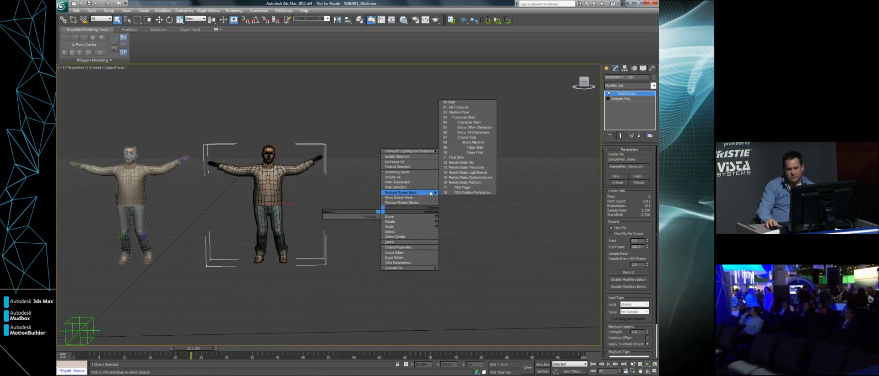
left_click(472, 138)
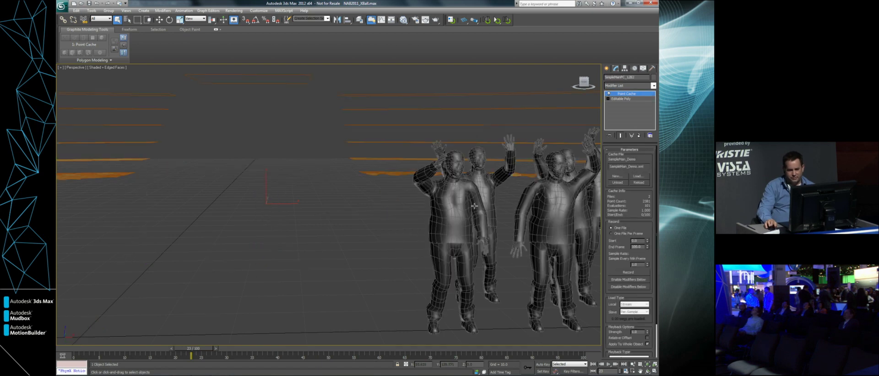
scroll(344, 187, "down", 10)
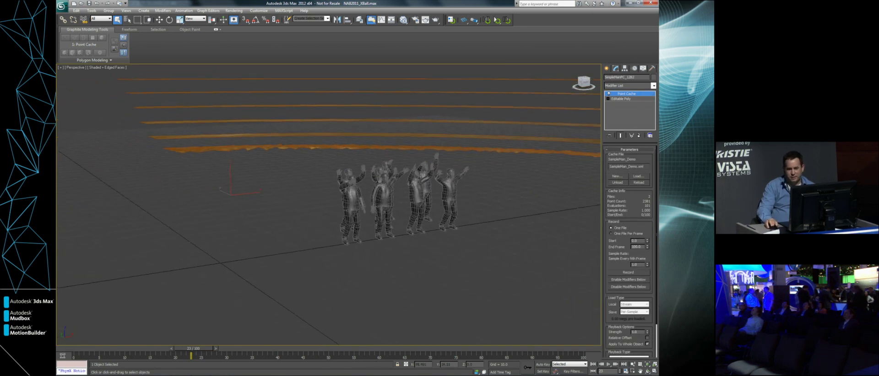
- Select one of the crowd characters, turn off Edged Faces in the viewport and scrub the timeline to review the crowd's cheering
left_click(426, 225)
left_click_drag(194, 349, 108, 346)
key("/")
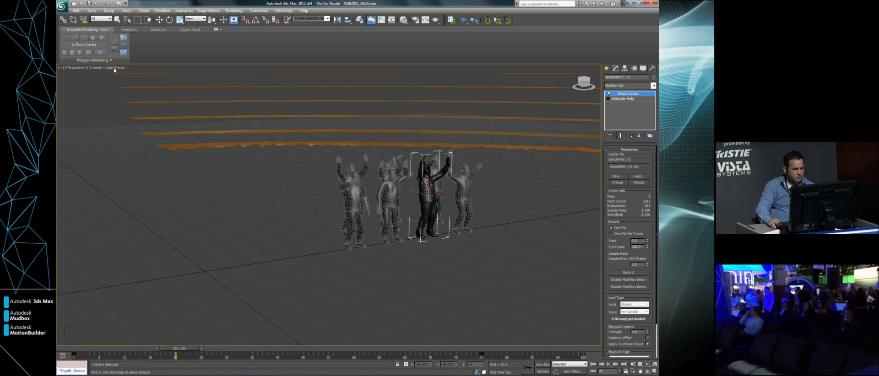
left_click(114, 68)
left_click(129, 96)
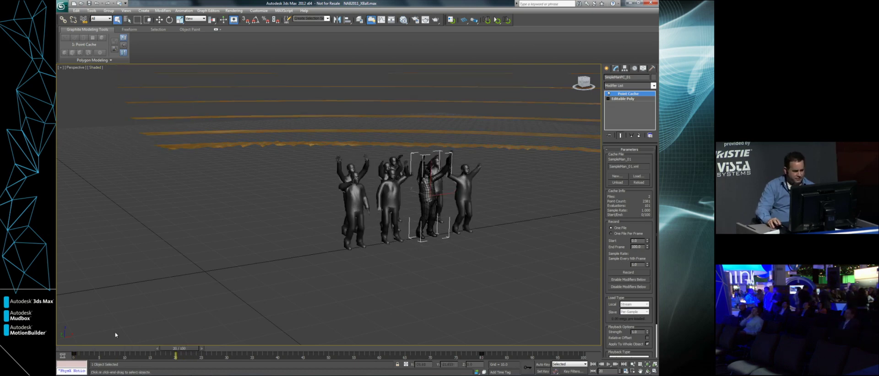
mouse_move(183, 349)
left_mouse_down()
mouse_move(127, 350)
mouse_move(322, 349)
left_mouse_up()
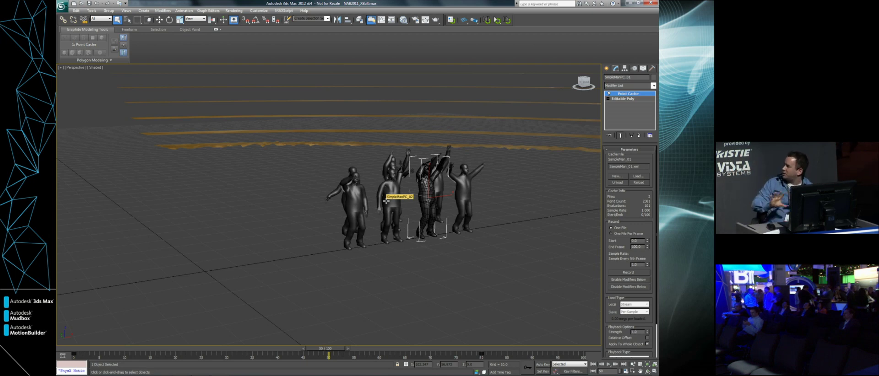
middle_click_drag(394, 242, 390, 219, "alt")
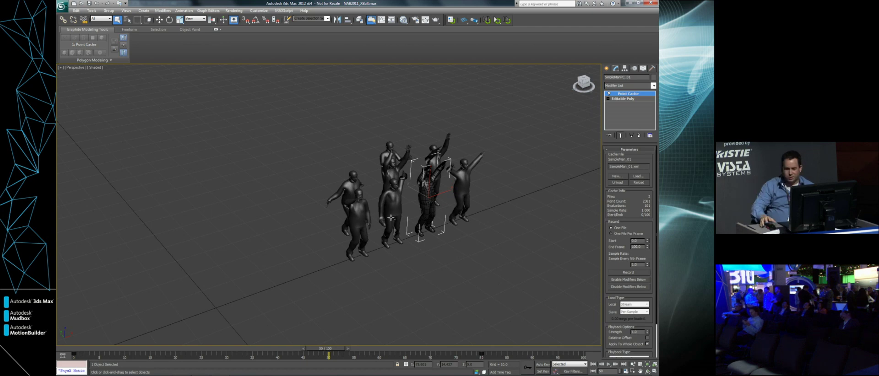
- Select all the crowd characters and add them to the Object Paint list of paint objects
left_click_drag(545, 320, 546, 333)
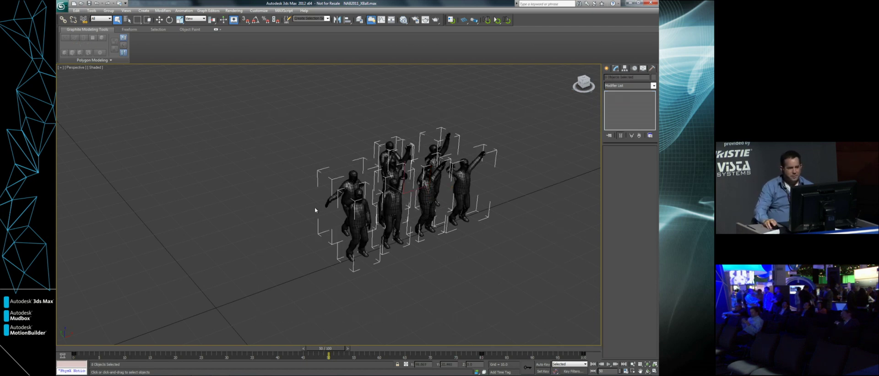
left_click(187, 30)
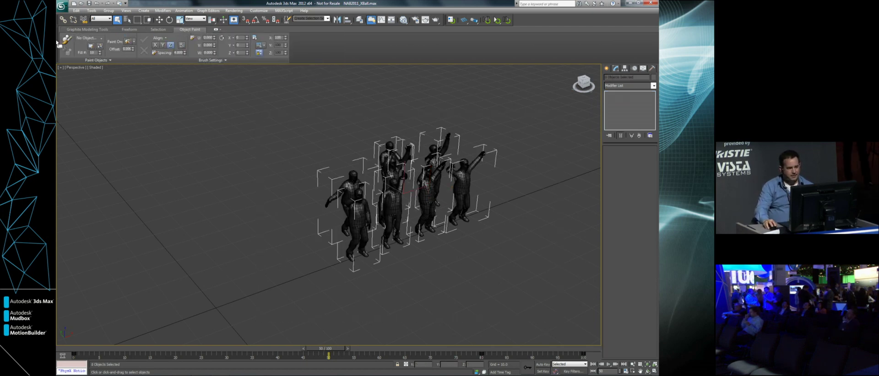
left_click(92, 47)
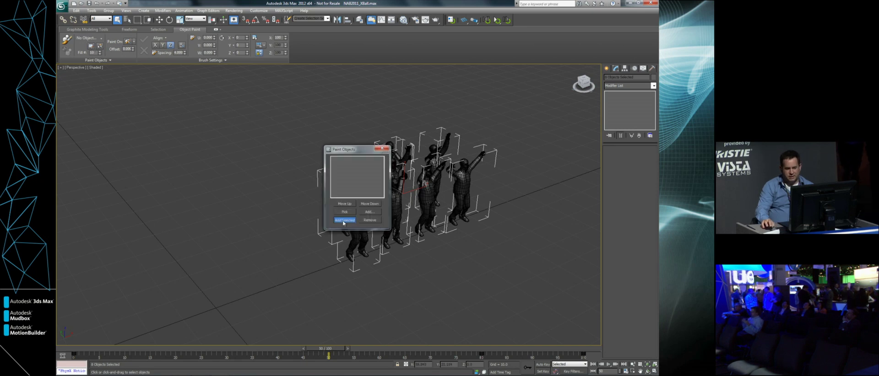
left_click(344, 220)
left_click(382, 149)
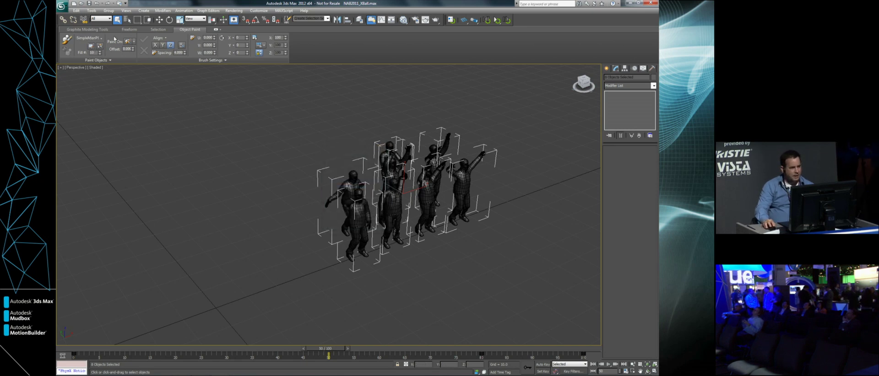
- Configure Object Paint to use all listed objects randomly and to paint only on selected objects
left_click(102, 38)
left_click(89, 60)
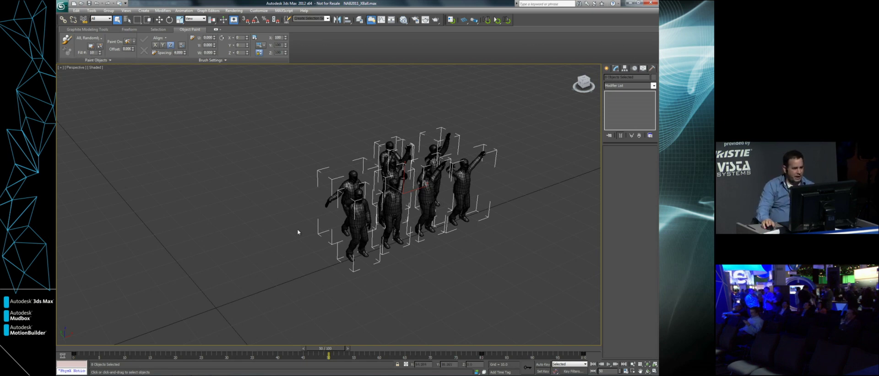
left_click(133, 42)
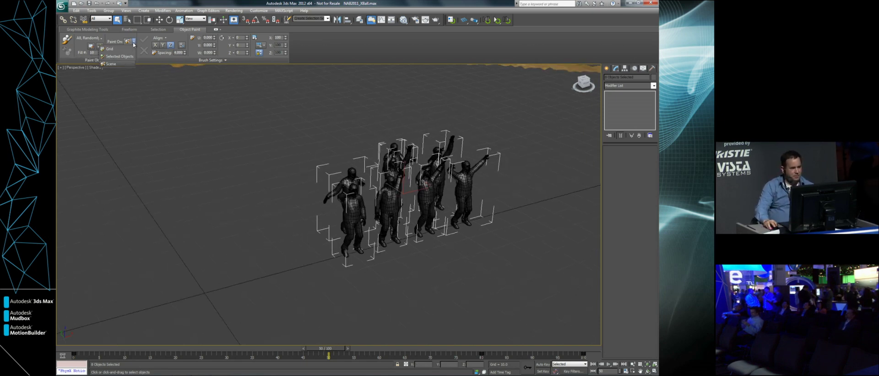
left_click(126, 57)
- Select the CrowdSurface object and paint a stroke of crowd characters along its lowest seating row
scroll(306, 193, "down", 3)
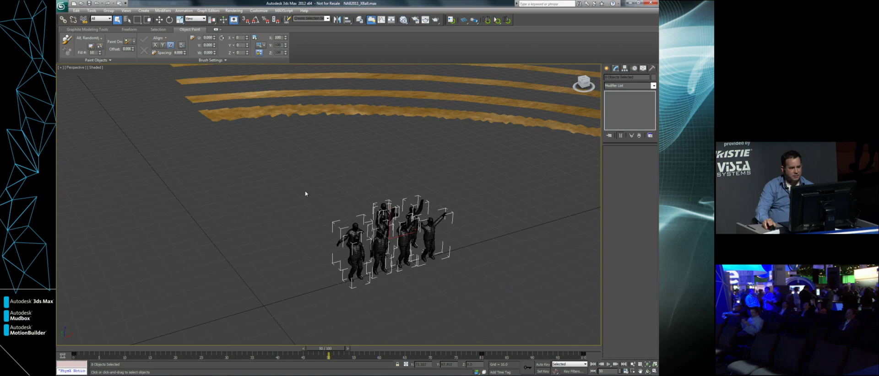
left_click(255, 113)
scroll(299, 186, "down", 5)
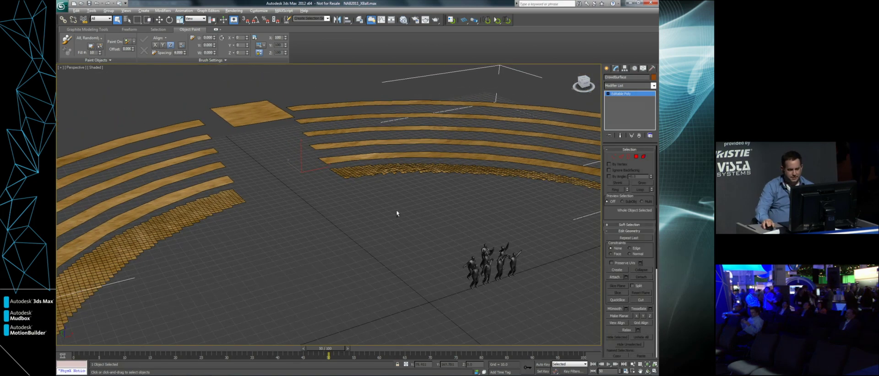
middle_click_drag(398, 214, 77, 78, "alt")
left_click(67, 44)
middle_click_drag(293, 160, 323, 176, "alt")
left_click_drag(112, 233, 232, 177)
middle_click_drag(215, 217, 311, 236)
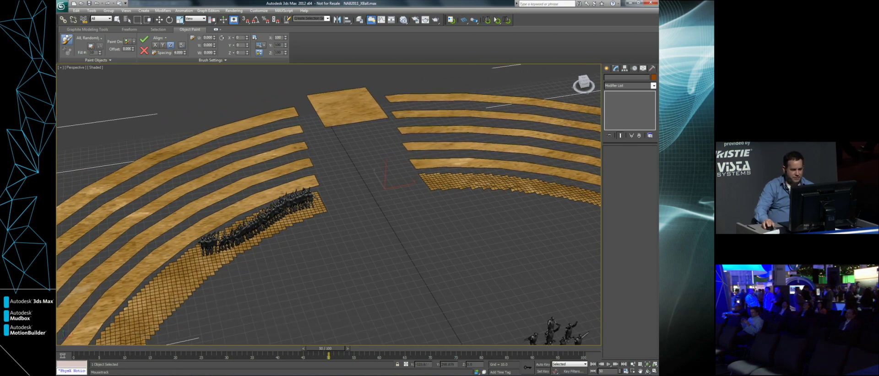
- Widen the brush spacing between the painted characters and adjust their alignment so they face the arena
scroll(324, 192, "up", 5)
middle_click_drag(323, 191, 418, 192)
scroll(419, 193, "up", 1)
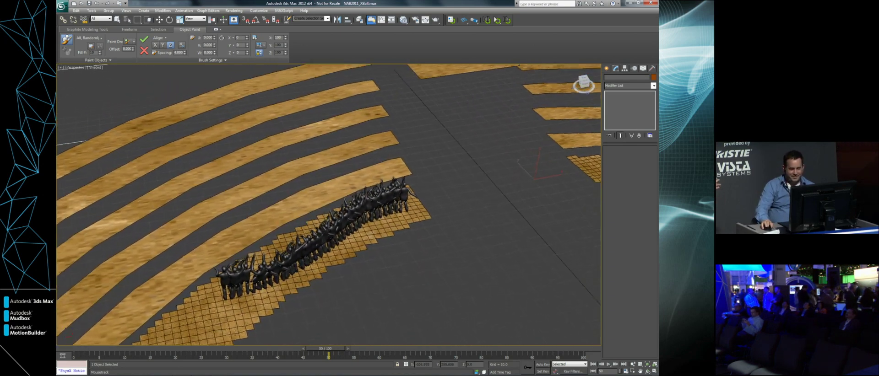
middle_click_drag(385, 215, 351, 237, "alt")
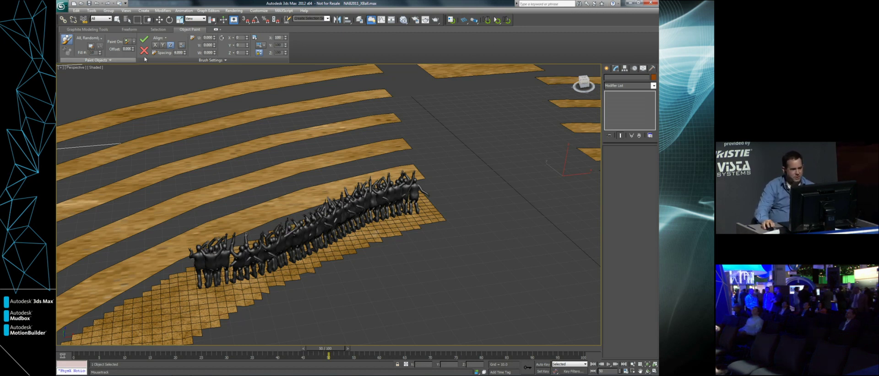
left_click_drag(185, 51, 191, 252)
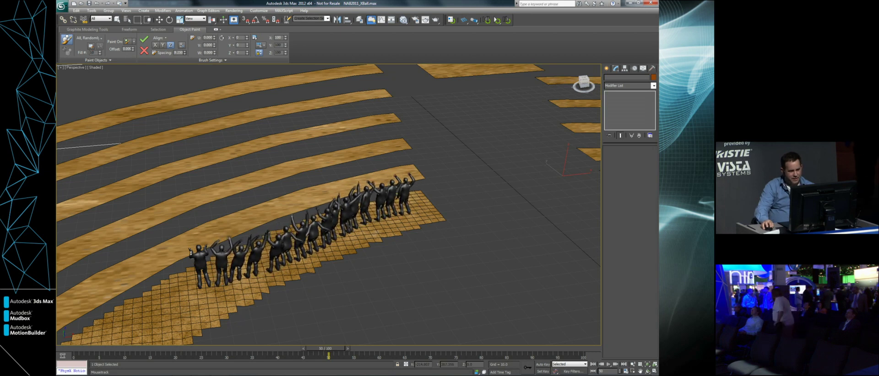
left_click(159, 37)
left_click(154, 45)
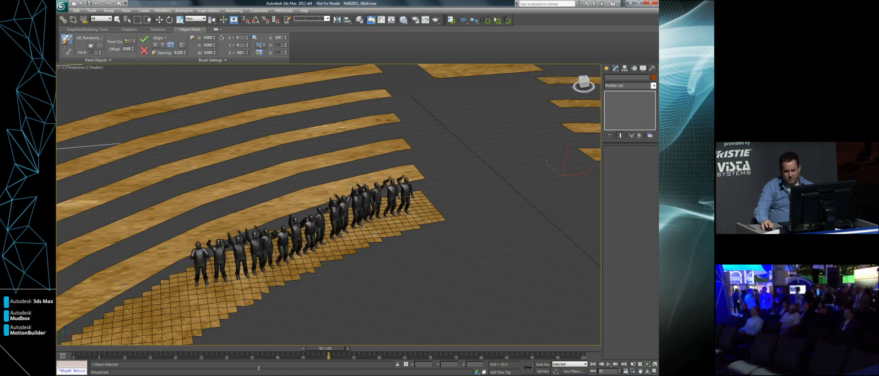
- Scatter the painted characters and randomise their scale up to a maximum of 120, fine-tuning their Z rotation
mouse_move(214, 39)
left_mouse_down()
mouse_move(186, 48)
mouse_move(185, 37)
left_mouse_up()
left_click_drag(258, 45, 260, 67)
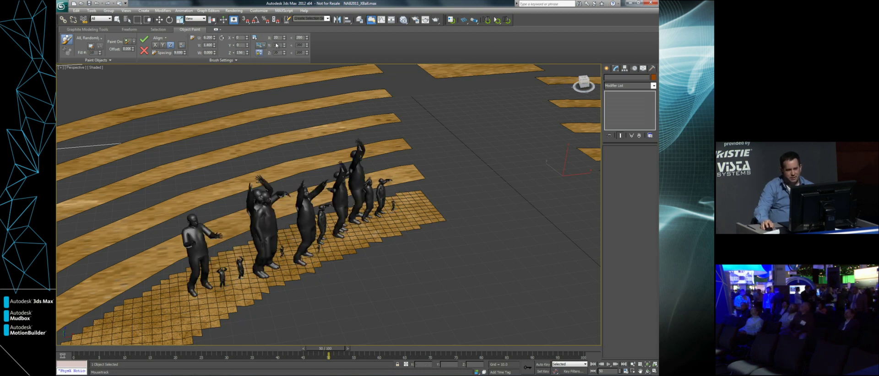
left_click(254, 38)
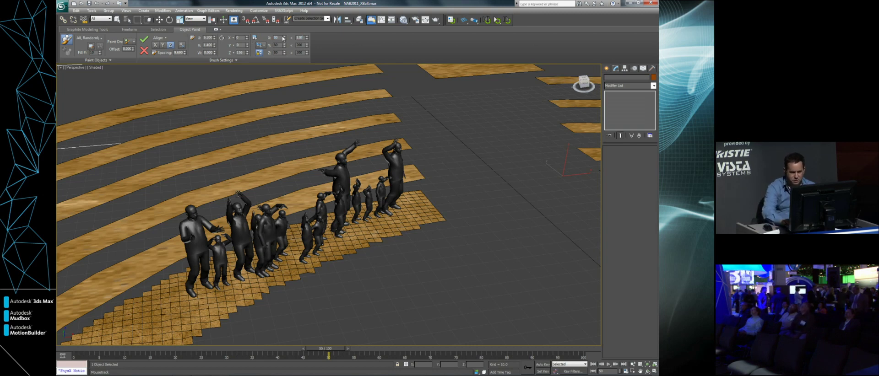
type("120")
key("Return")
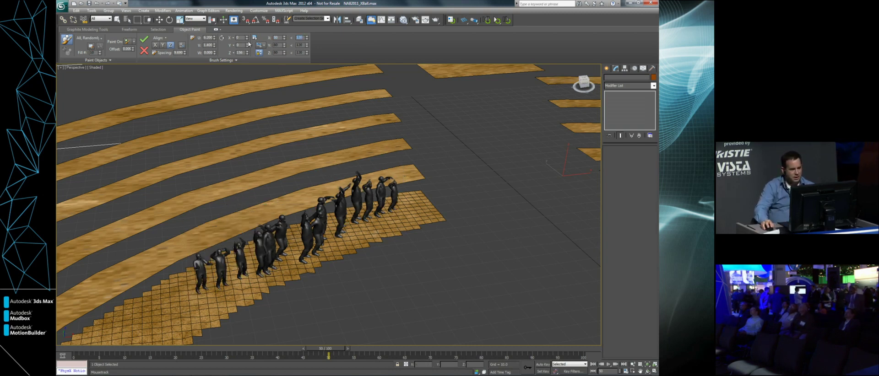
left_click_drag(248, 54, 252, 52)
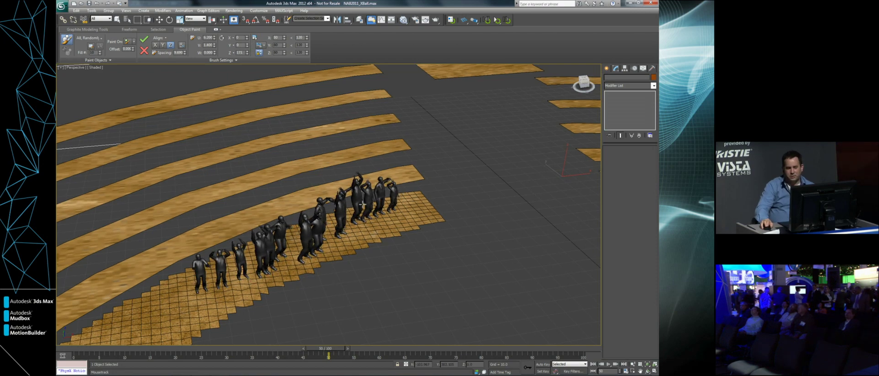
- Paint more random crowd characters across the seating rows on both sides and on the central balcony surface
middle_click_drag(363, 202, 348, 192, "alt")
left_click_drag(273, 190, 387, 165)
mouse_move(219, 170)
left_mouse_down()
mouse_move(312, 117)
mouse_move(352, 112)
left_mouse_up()
left_click_drag(288, 98, 375, 76)
left_click_drag(257, 95, 326, 78)
mouse_move(187, 302)
left_mouse_down()
mouse_move(306, 234)
mouse_move(387, 213)
left_mouse_up()
middle_click_drag(394, 218, 334, 222, "alt")
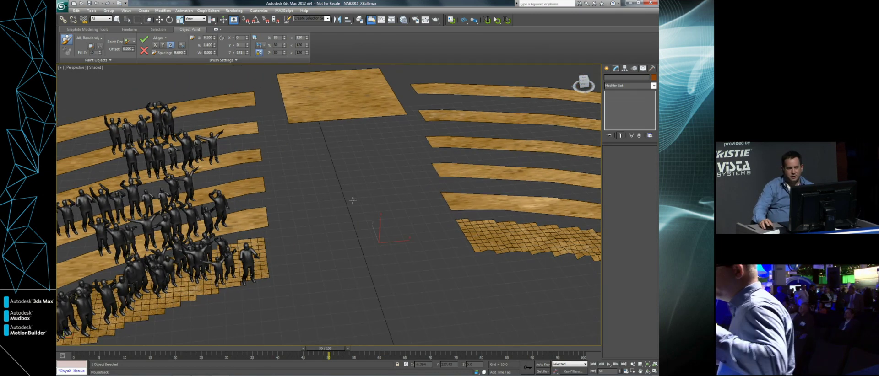
mouse_move(311, 84)
left_mouse_down()
mouse_move(380, 87)
mouse_move(348, 99)
left_mouse_up()
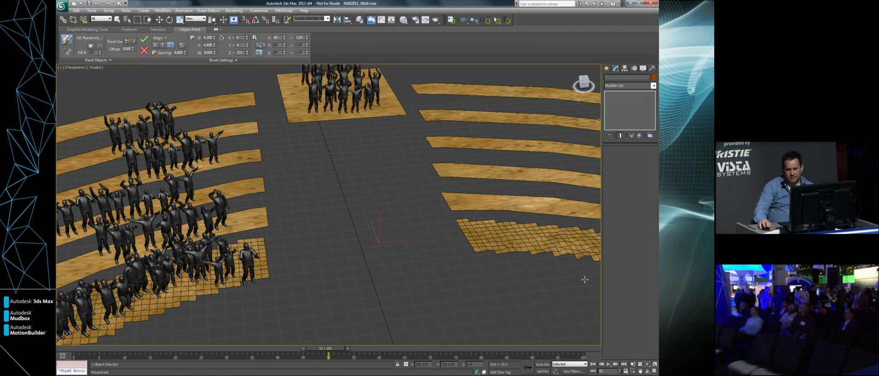
mouse_move(556, 248)
left_mouse_down()
mouse_move(490, 220)
mouse_move(527, 187)
left_mouse_up()
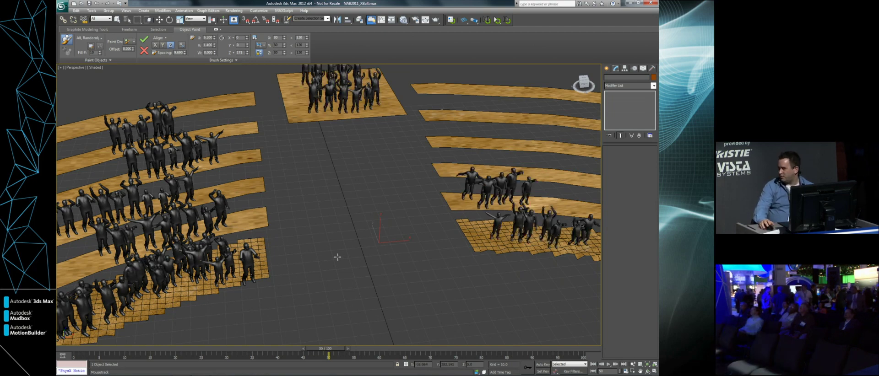
right_click(337, 258)
- Restore the scene state 07 Crowd Final, frame the whole stadium and return the timeline to frame 0
right_click(332, 228)
mouse_move(367, 210)
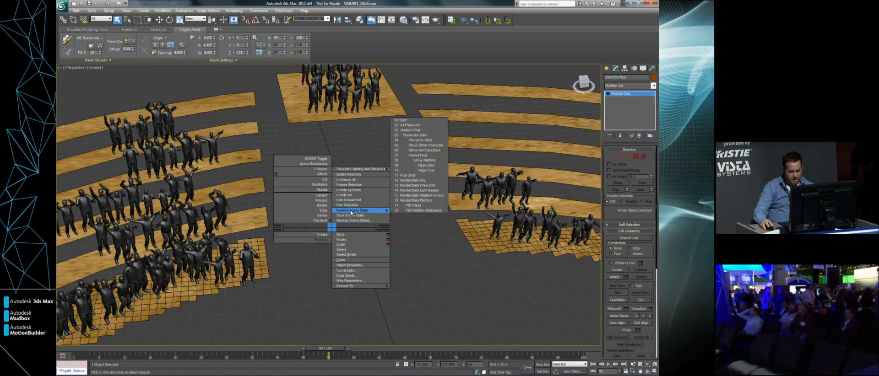
left_click(419, 156)
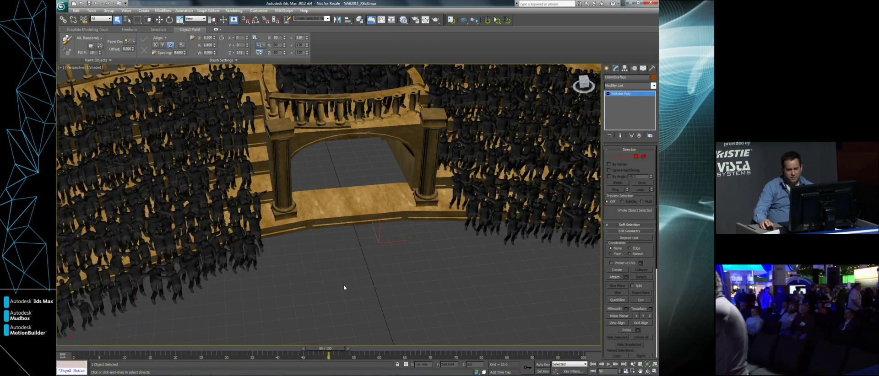
scroll(366, 262, "down", 8)
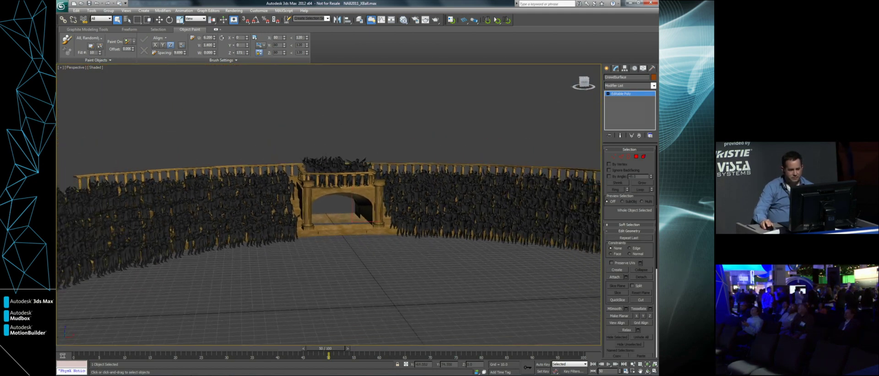
mouse_move(316, 301)
middle_mouse_down("alt")
mouse_move(350, 288)
mouse_move(315, 292)
middle_mouse_up("alt")
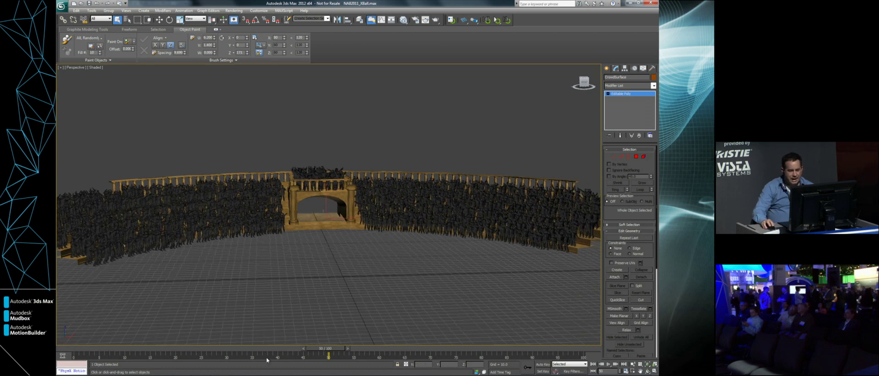
left_click(593, 365)
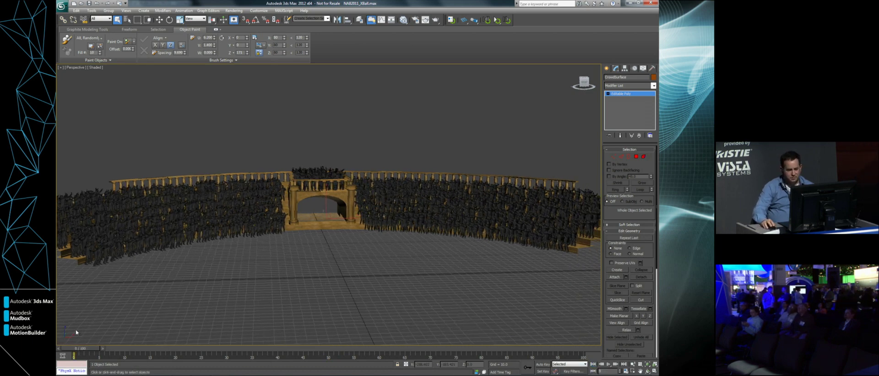
left_click_drag(80, 352, 58, 329)
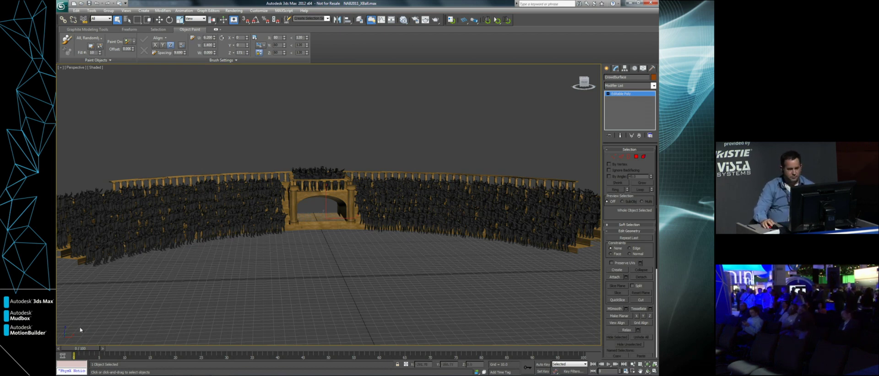
- Restore the Show Platform scene state and bring the platform and its terrain into close view
right_click(286, 266)
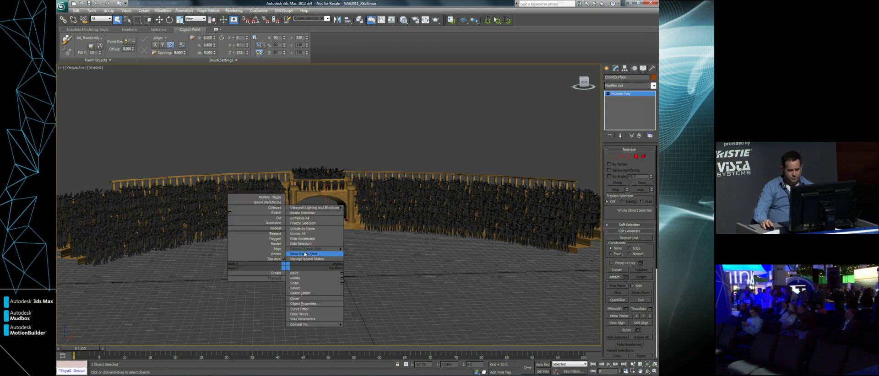
mouse_move(305, 250)
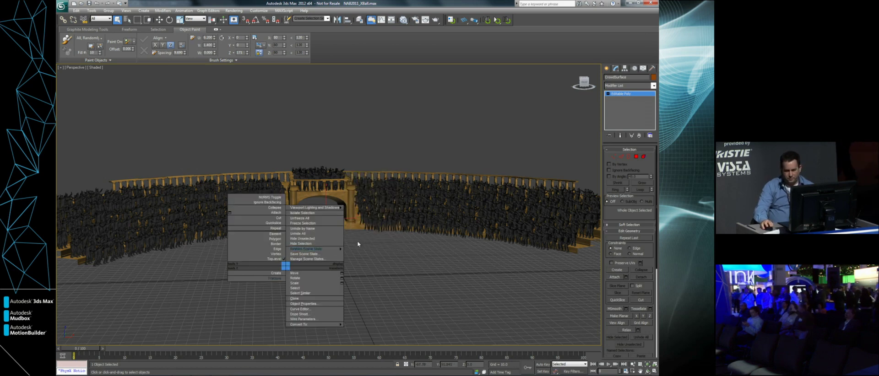
left_click(380, 204)
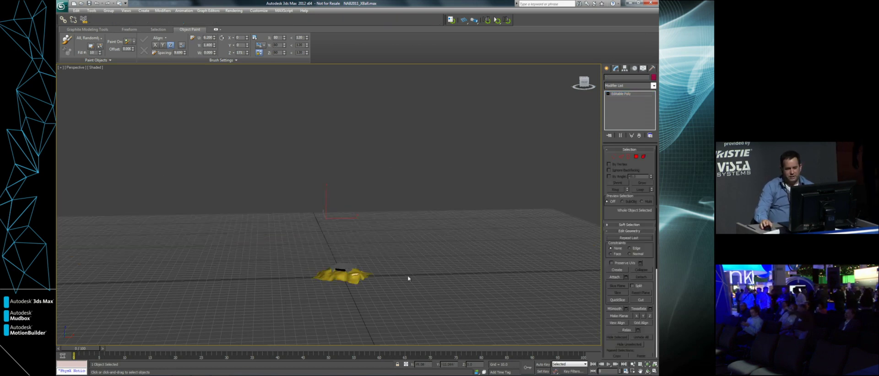
middle_click_drag(362, 232, 339, 247, "alt")
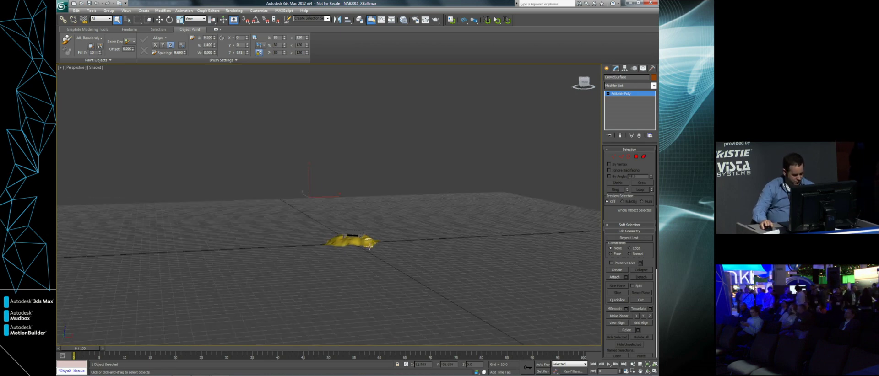
scroll(365, 254, "up", 6)
middle_click_drag(356, 215, 350, 158, "alt")
scroll(394, 244, "up", 4)
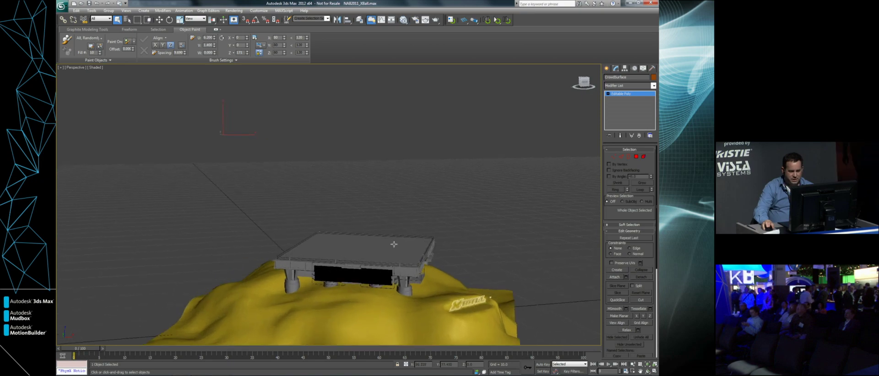
scroll(394, 244, "down", 4)
scroll(365, 204, "up", 3)
scroll(365, 204, "down", 3)
- Inspect the Terrain_Final mesh, then select the extruded XBall logo shape embedded in it
left_click(383, 215)
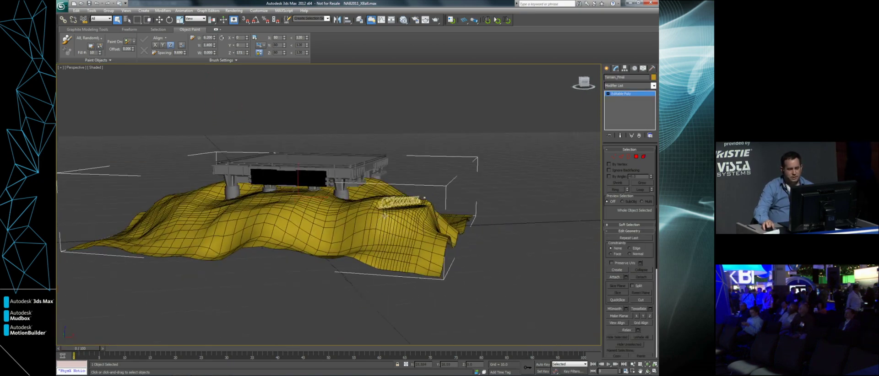
scroll(375, 220, "up", 6)
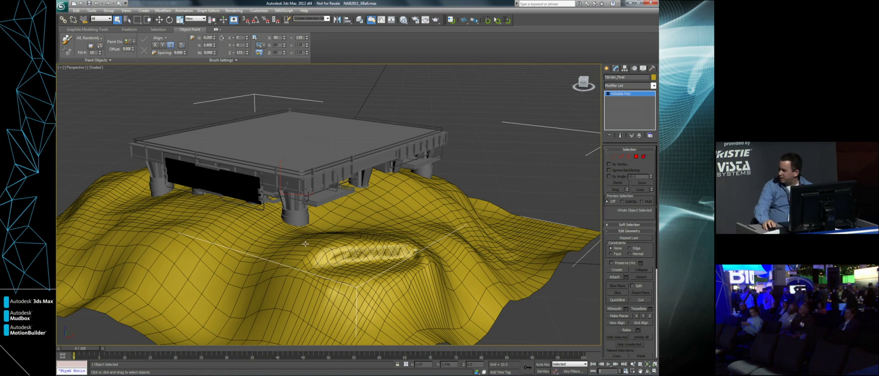
scroll(338, 243, "up", 5)
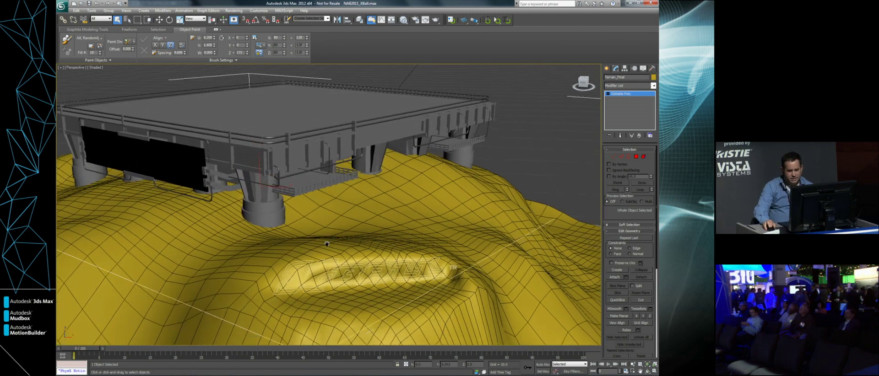
middle_click_drag(318, 227, 322, 237)
left_click(323, 237)
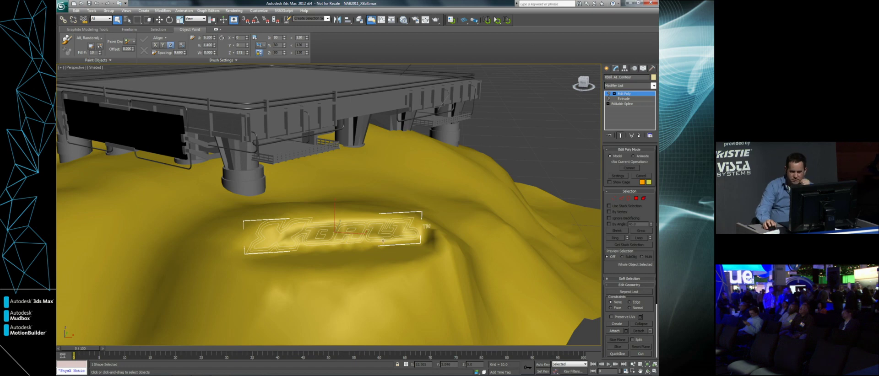
- Turn on the Extrude modifier of the XBall logo contour and of the small TM text beside it
left_click(609, 99)
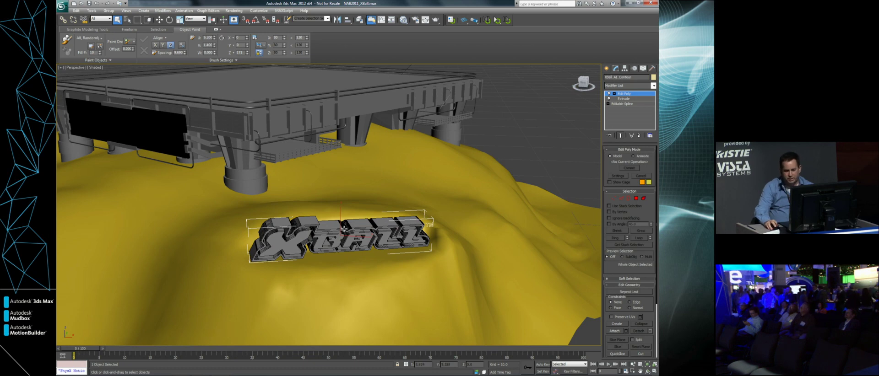
middle_click_drag(468, 250, 461, 249)
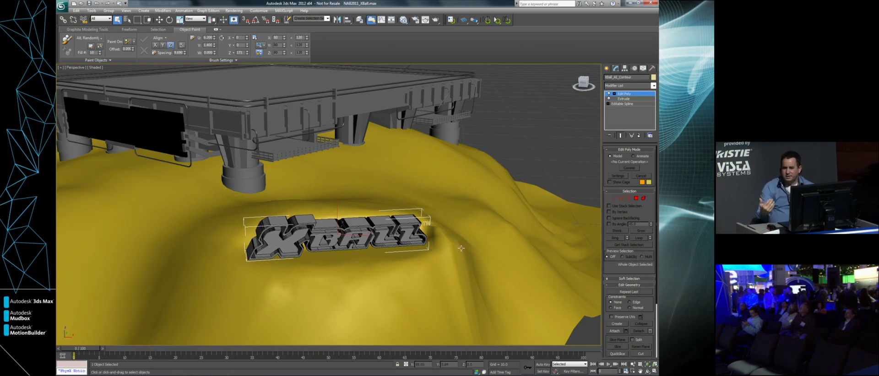
left_click(427, 222)
middle_click_drag(427, 223, 470, 232, "alt")
left_click(626, 99)
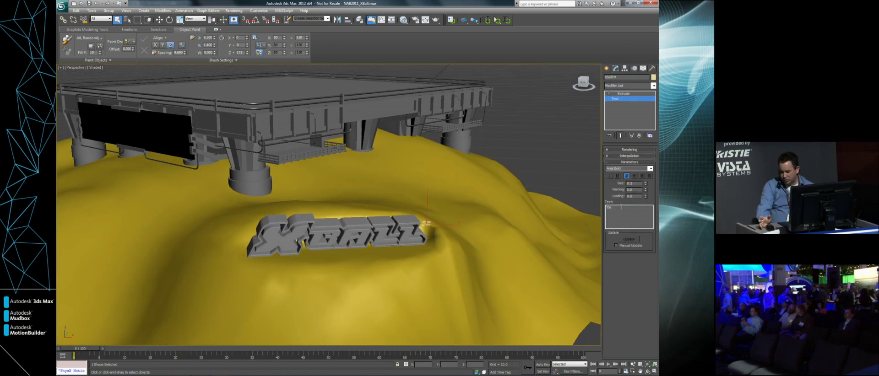
left_click(611, 94)
middle_click_drag(496, 193, 386, 234, "alt")
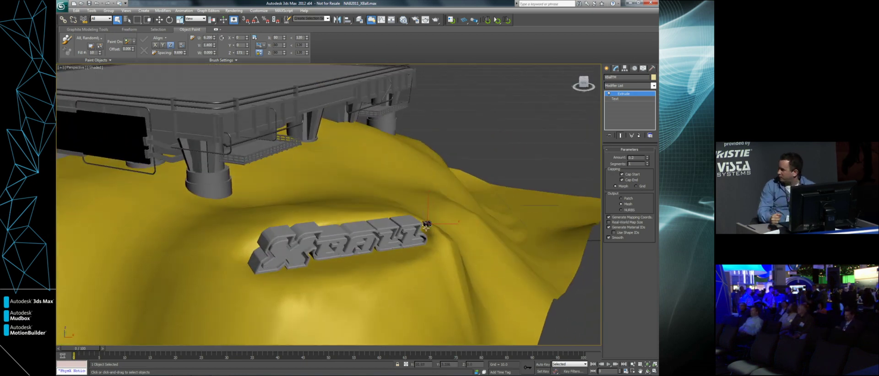
- Select the Terrain_Final mesh beneath the platform and send it to Mudbox as a new scene
middle_click_drag(393, 200, 354, 198, "alt")
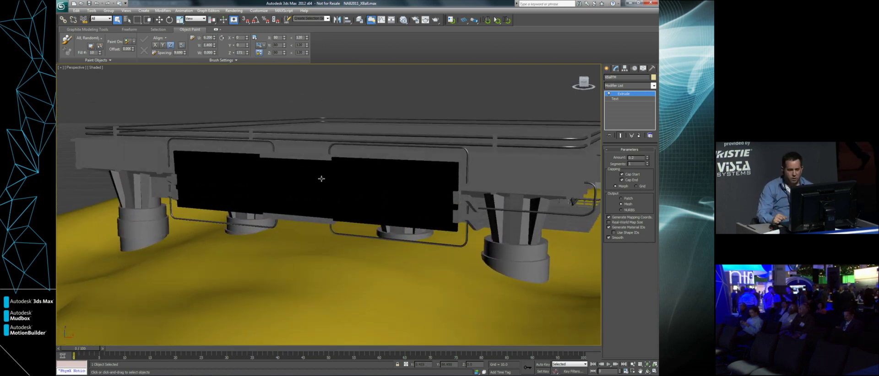
scroll(421, 137, "down", 5)
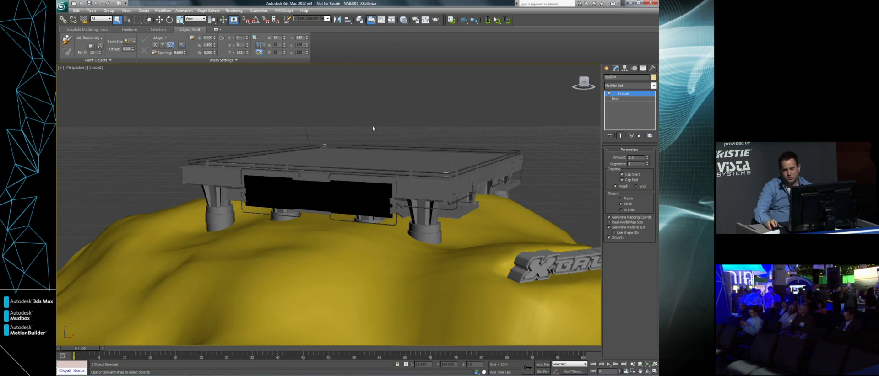
middle_click_drag(395, 185, 368, 145, "alt")
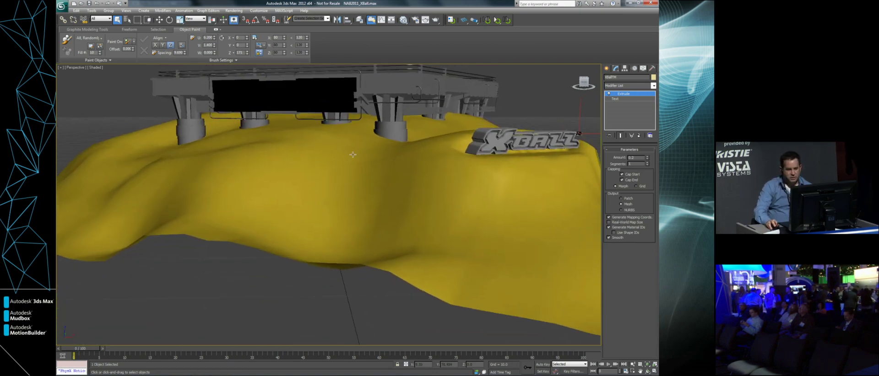
left_click(459, 158)
middle_click_drag(459, 158, 413, 158, "alt")
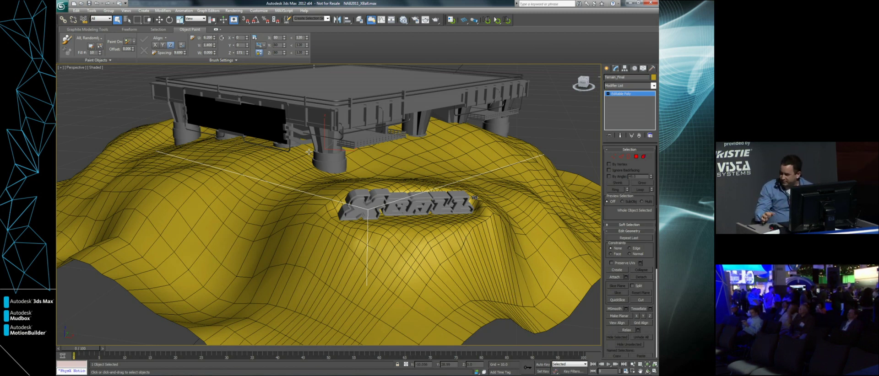
left_click(61, 6)
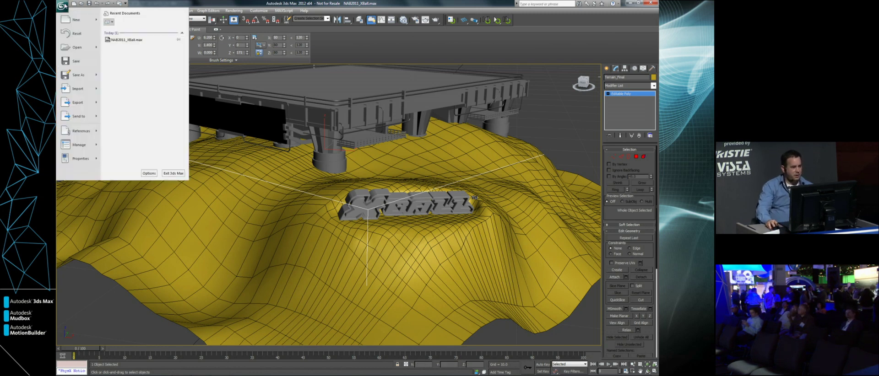
mouse_move(83, 115)
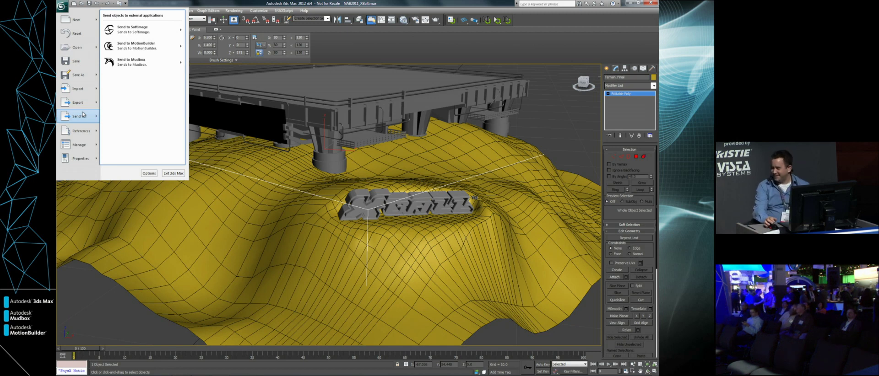
mouse_move(140, 64)
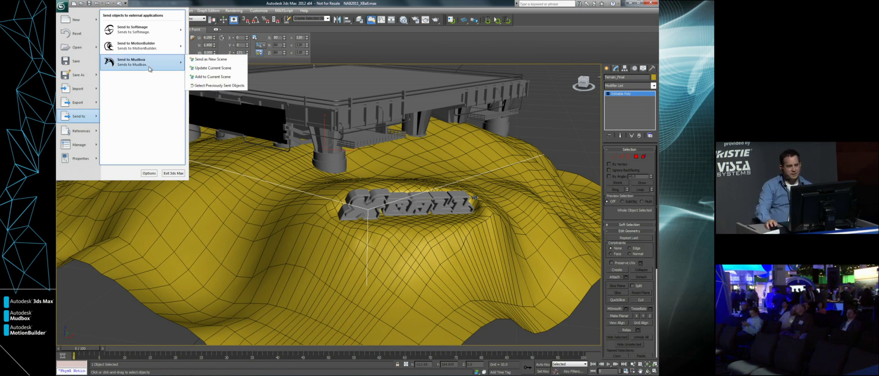
left_click(228, 60)
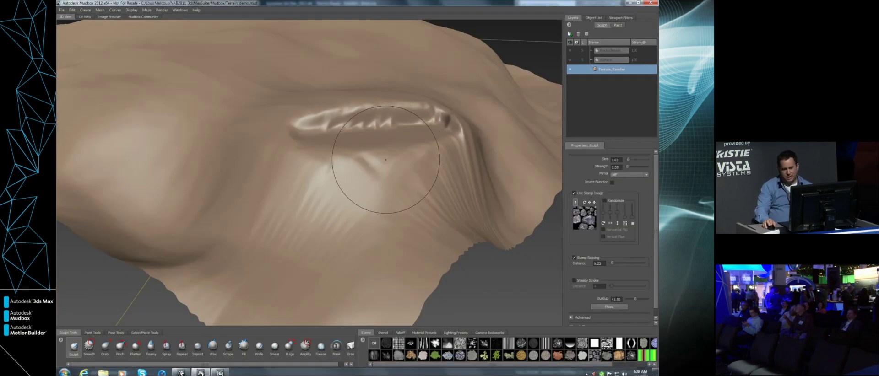
- Try sculpting rocky relief with the stone stamp across the terrain on a new sculpt layer, and delete that layer
mouse_move(349, 157)
right_mouse_down()
mouse_move(359, 111)
mouse_move(350, 174)
right_mouse_up()
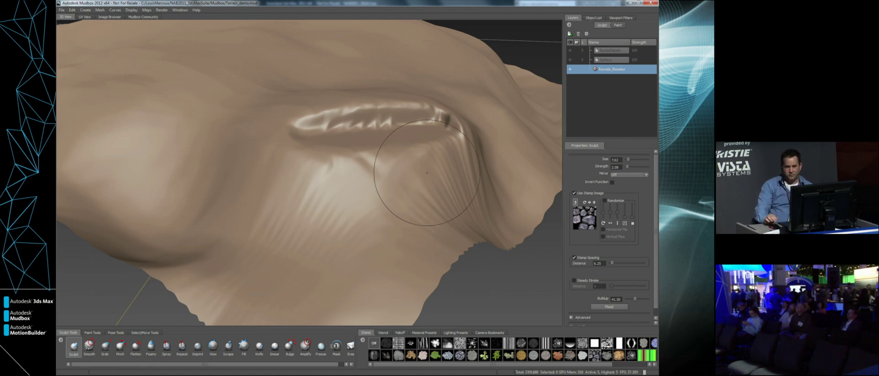
left_click(569, 33)
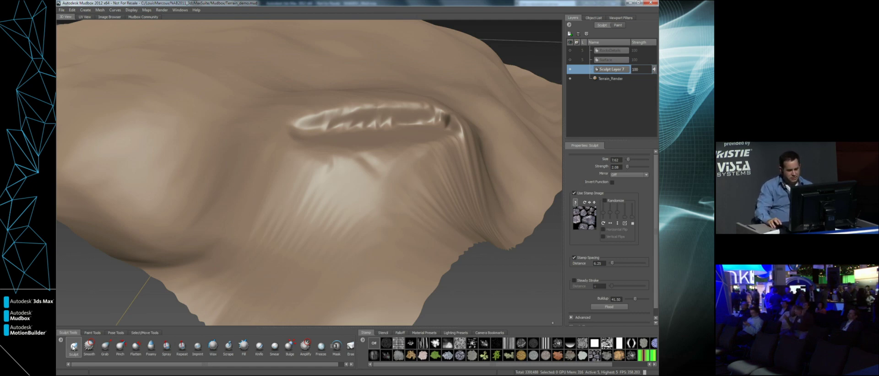
mouse_move(261, 151)
left_mouse_down()
mouse_move(275, 179)
mouse_move(413, 184)
mouse_move(220, 101)
mouse_move(192, 114)
mouse_move(138, 201)
mouse_move(275, 238)
mouse_move(446, 233)
mouse_move(477, 142)
mouse_move(441, 100)
mouse_move(275, 147)
mouse_move(133, 243)
mouse_move(225, 257)
mouse_move(197, 106)
mouse_move(302, 74)
mouse_move(474, 98)
left_mouse_up()
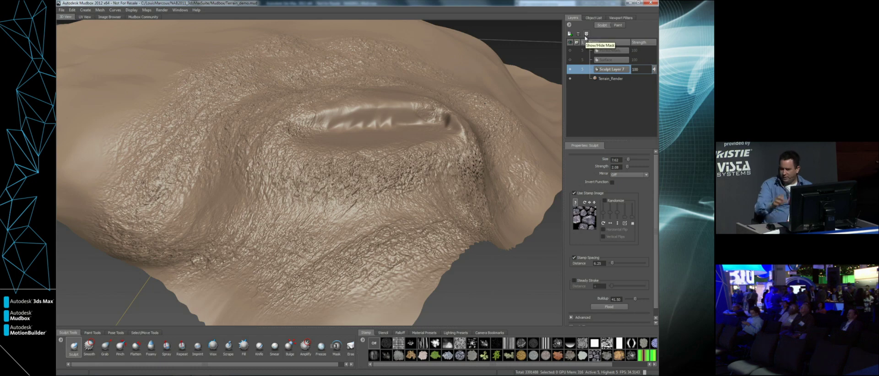
left_click(579, 35)
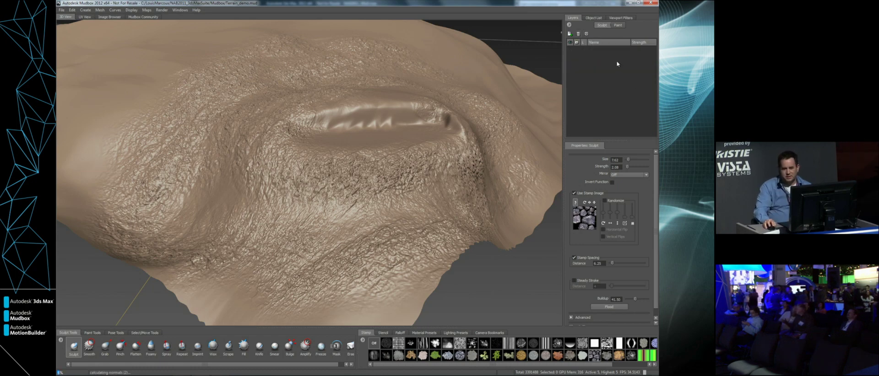
- Show the Surface sculpt layer and the rock detail layer above it on the terrain
left_click(570, 61)
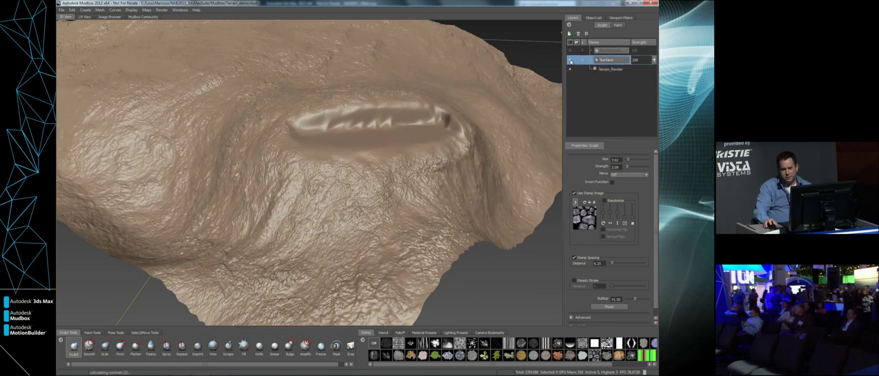
left_click(570, 50)
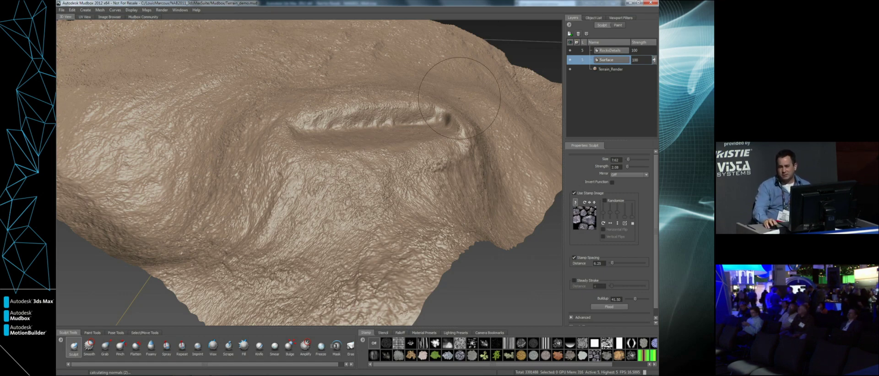
- Create a paint layer named Paint Layer 1 in the Diffuse channel for the terrain
left_click(617, 25)
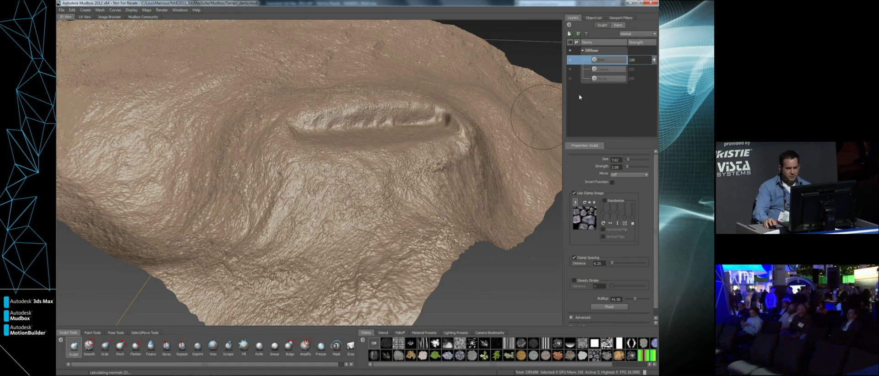
left_click(570, 34)
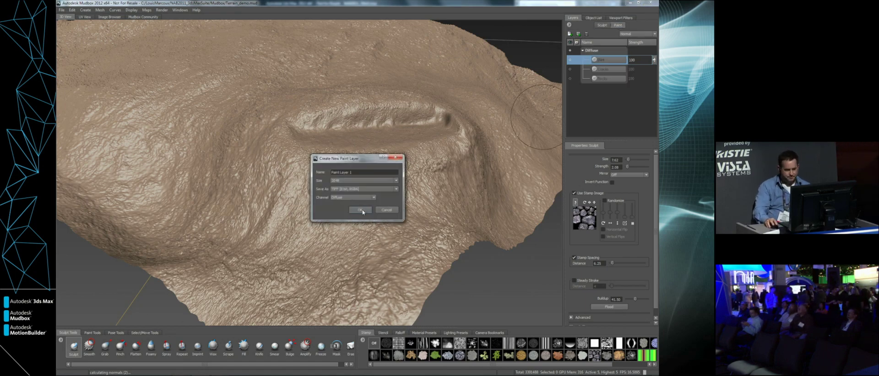
left_click(361, 211)
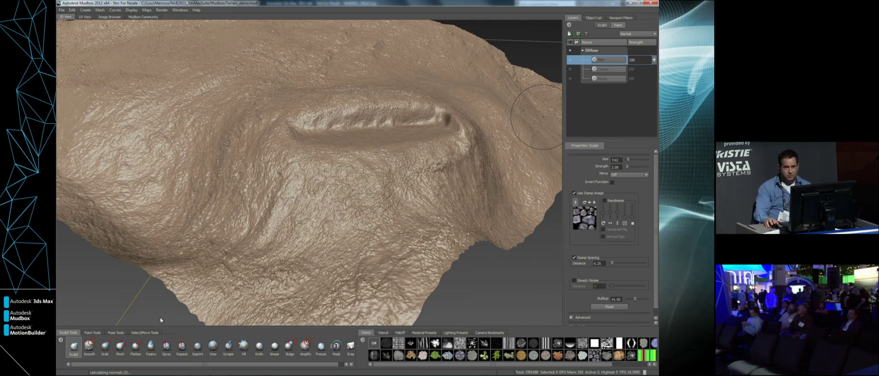
- Paint gravel texture with the Paint Brush and the pebble-cluster stamp on the slope below and beside the logo recess
left_click(93, 333)
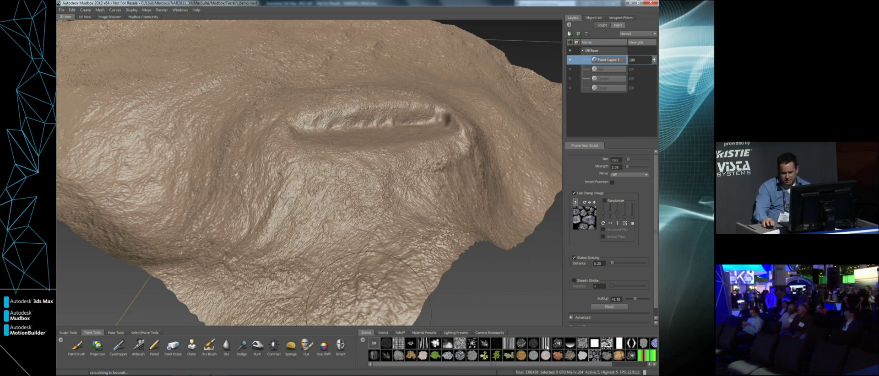
left_click(570, 356)
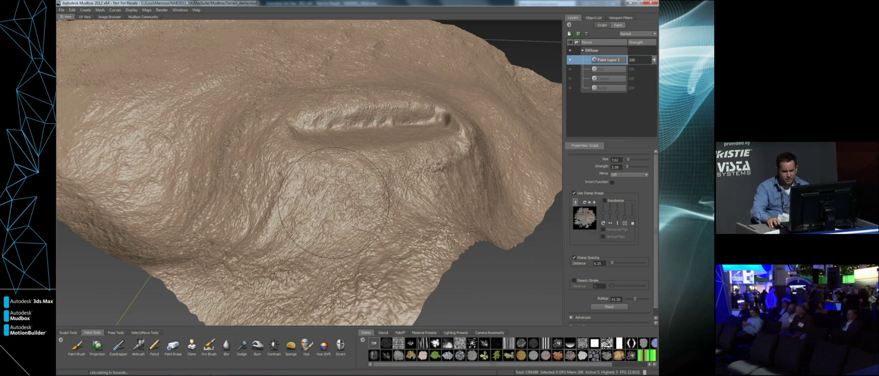
left_click_drag(332, 216, 321, 190)
left_click(84, 346)
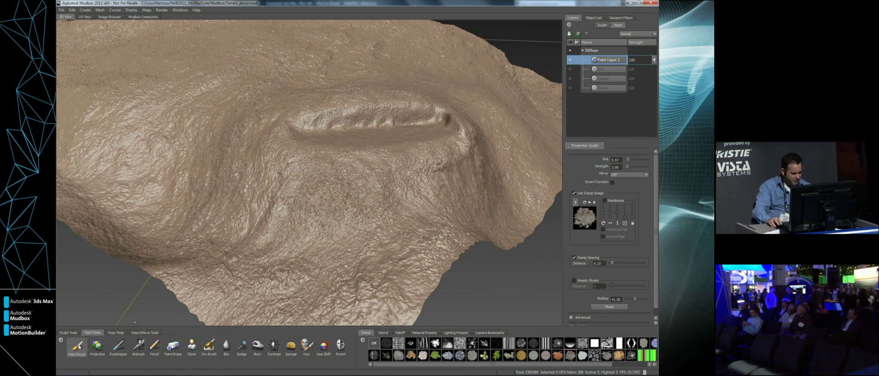
left_click(570, 355)
mouse_move(335, 190)
left_mouse_down()
mouse_move(362, 174)
mouse_move(275, 172)
mouse_move(309, 202)
left_mouse_up()
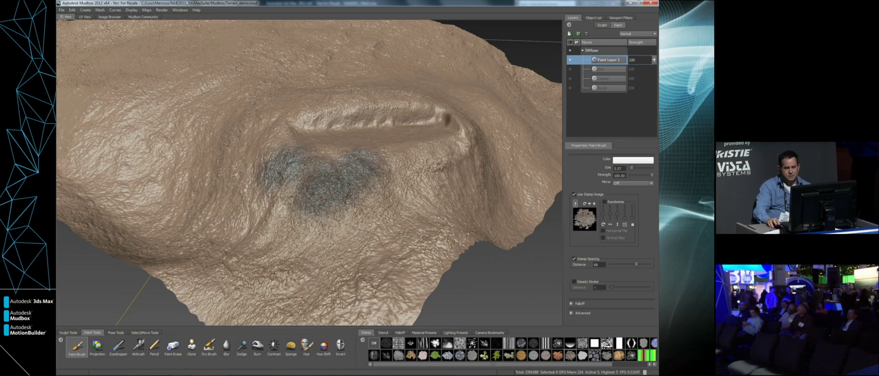
mouse_move(261, 130)
left_mouse_down()
mouse_move(229, 187)
mouse_move(247, 220)
left_mouse_up()
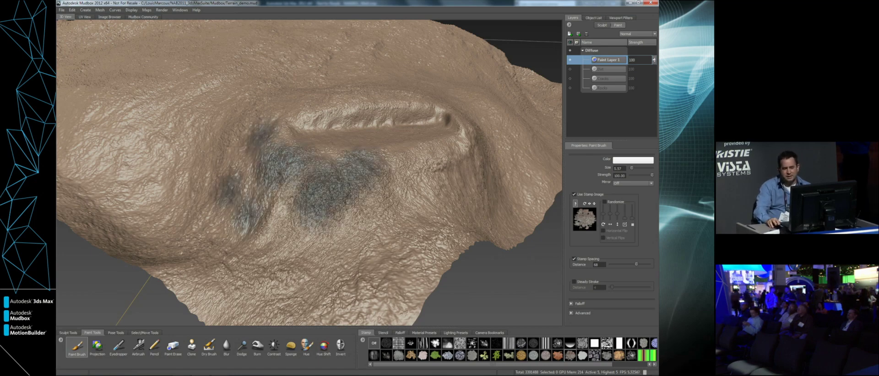
left_click_drag(344, 210, 364, 200)
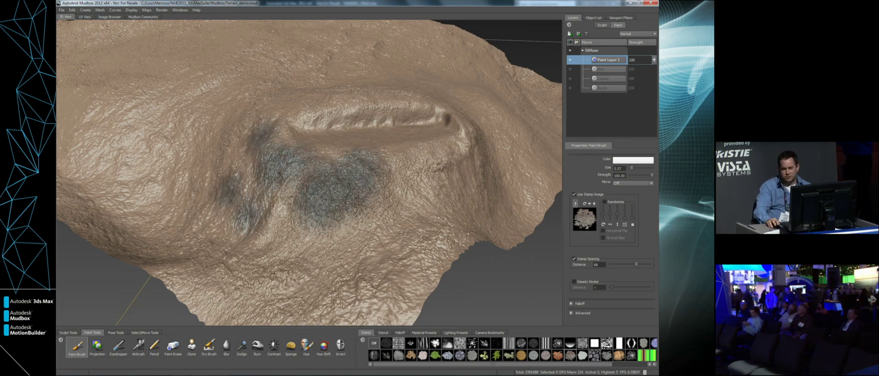
- Paint several stone patches lower on the slope with the Paint Brush and the large-stones stamp
left_click(594, 355)
left_click_drag(442, 177, 408, 215)
mouse_move(349, 268)
left_mouse_down()
mouse_move(330, 277)
mouse_move(367, 245)
left_mouse_up()
left_click(275, 233)
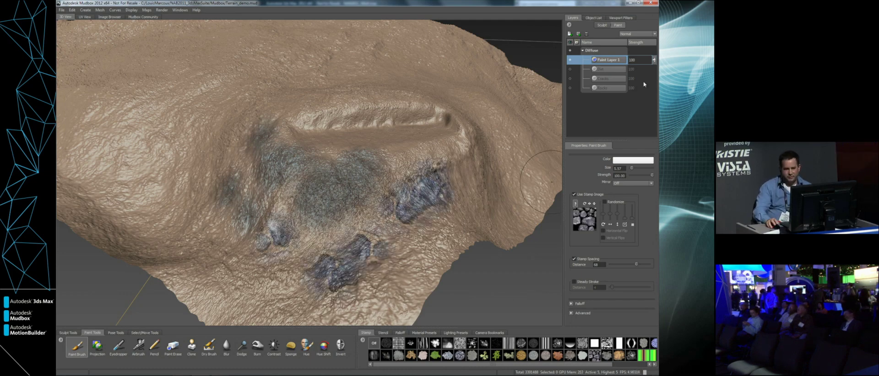
- Open the Image Browser and start choosing another image directory
left_click(113, 18)
left_click(364, 41)
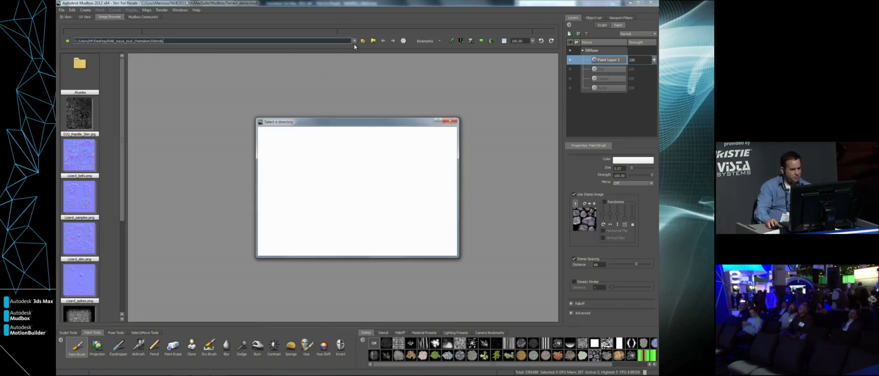